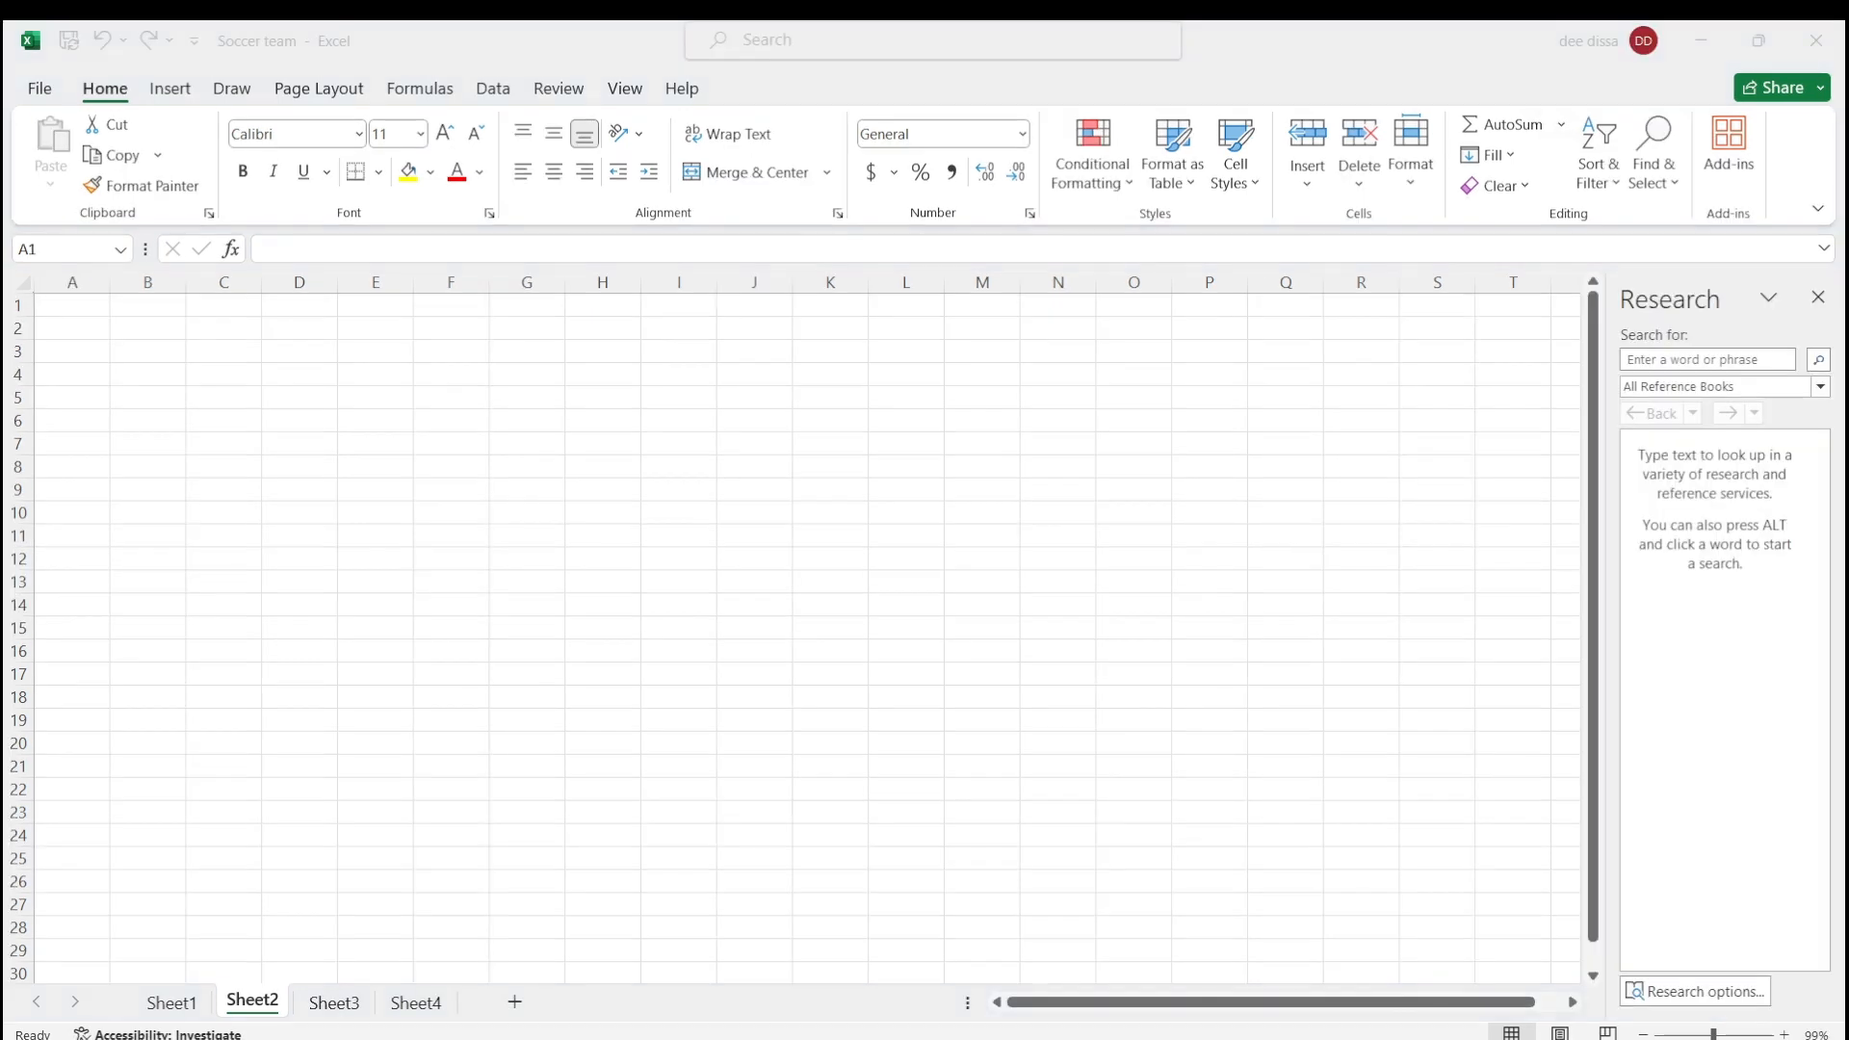
Step: Enter the numbers 1, 2 and 3 in cells A1 to A3
{"action": "left_click", "coordinate": [50, 299]}
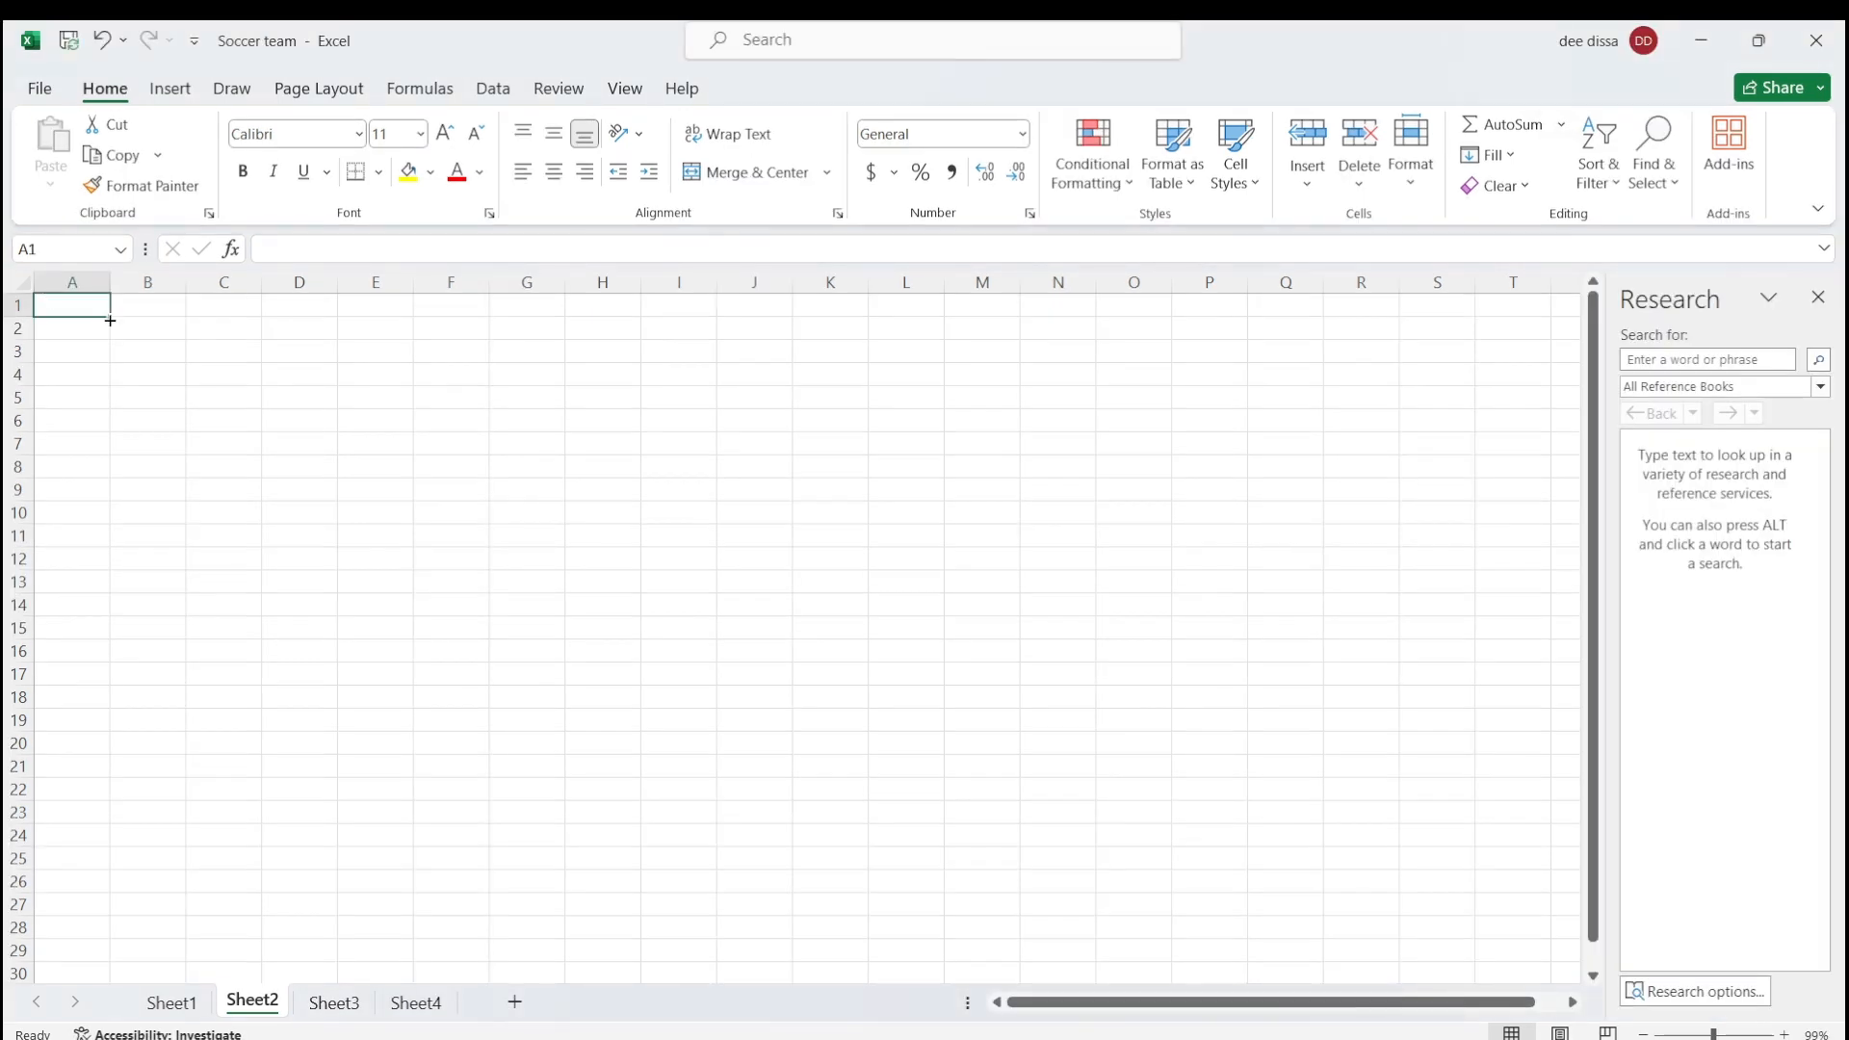
{"action": "type", "text": "1"}
{"action": "key", "text": "Return"}
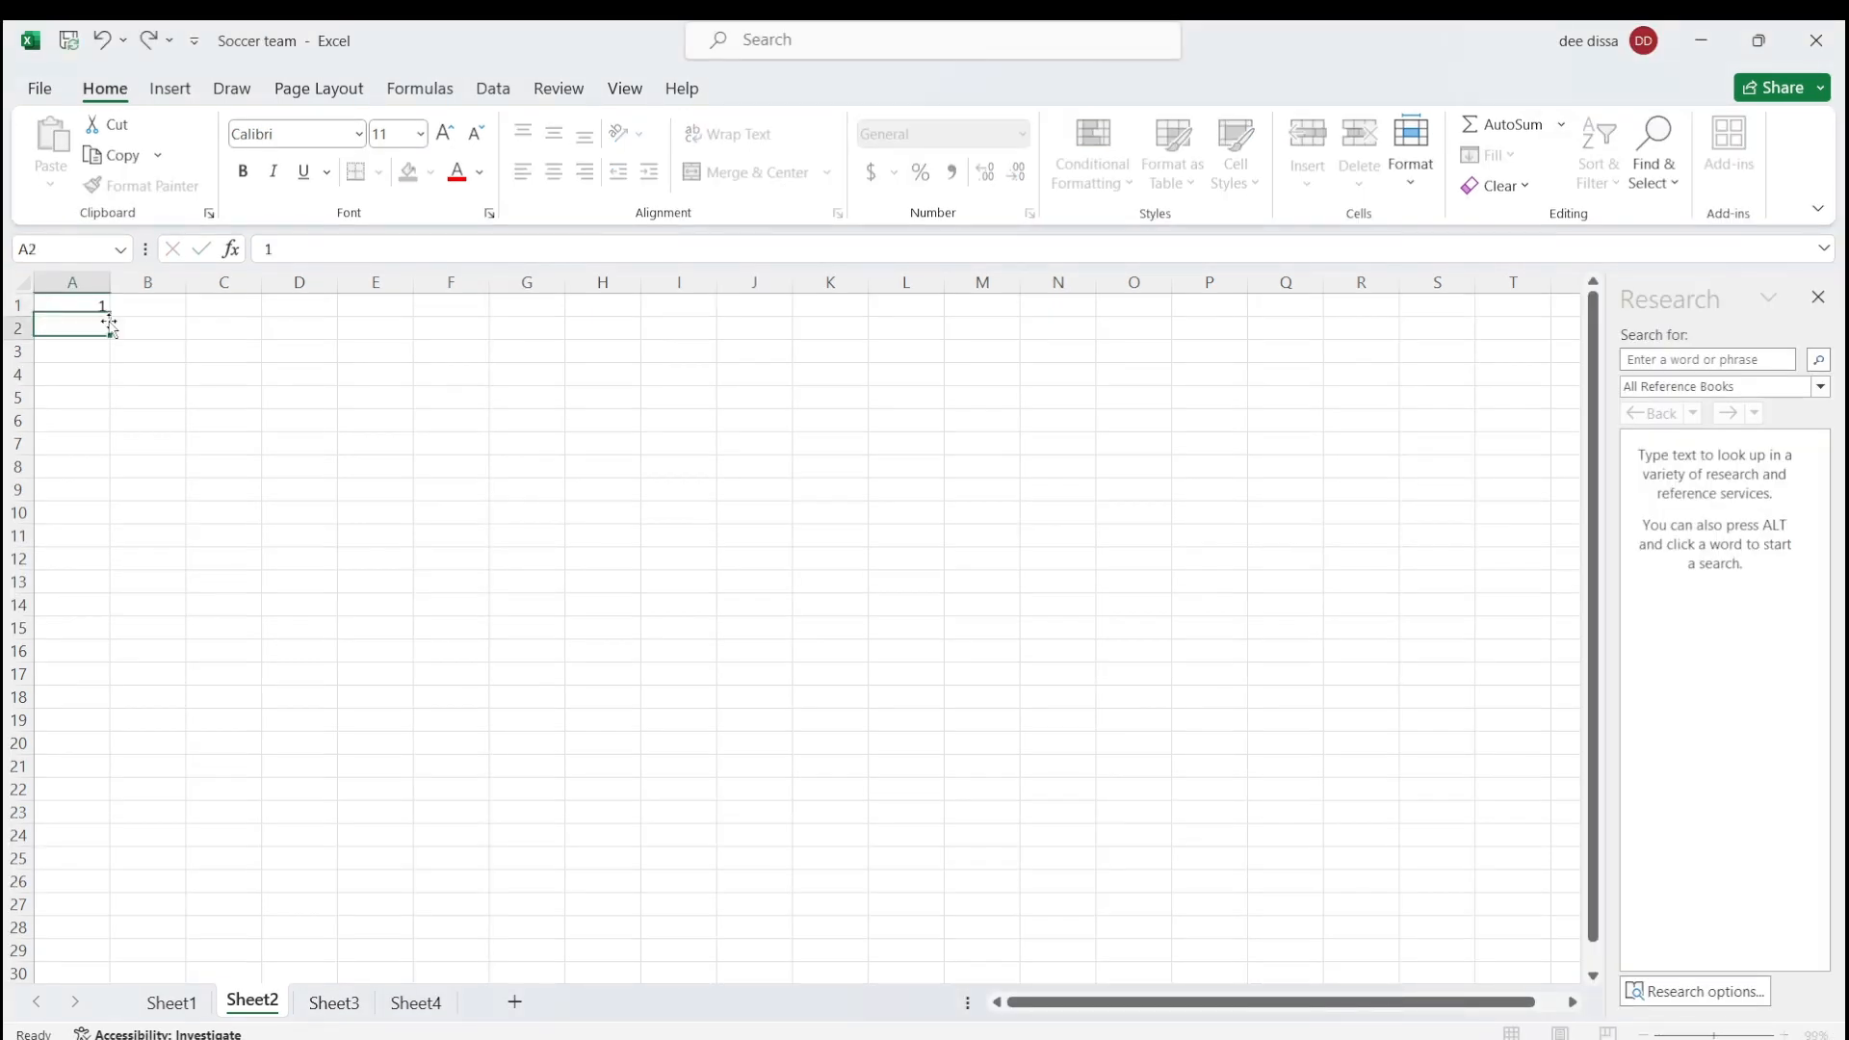
{"action": "type", "text": "2"}
{"action": "key", "text": "Return"}
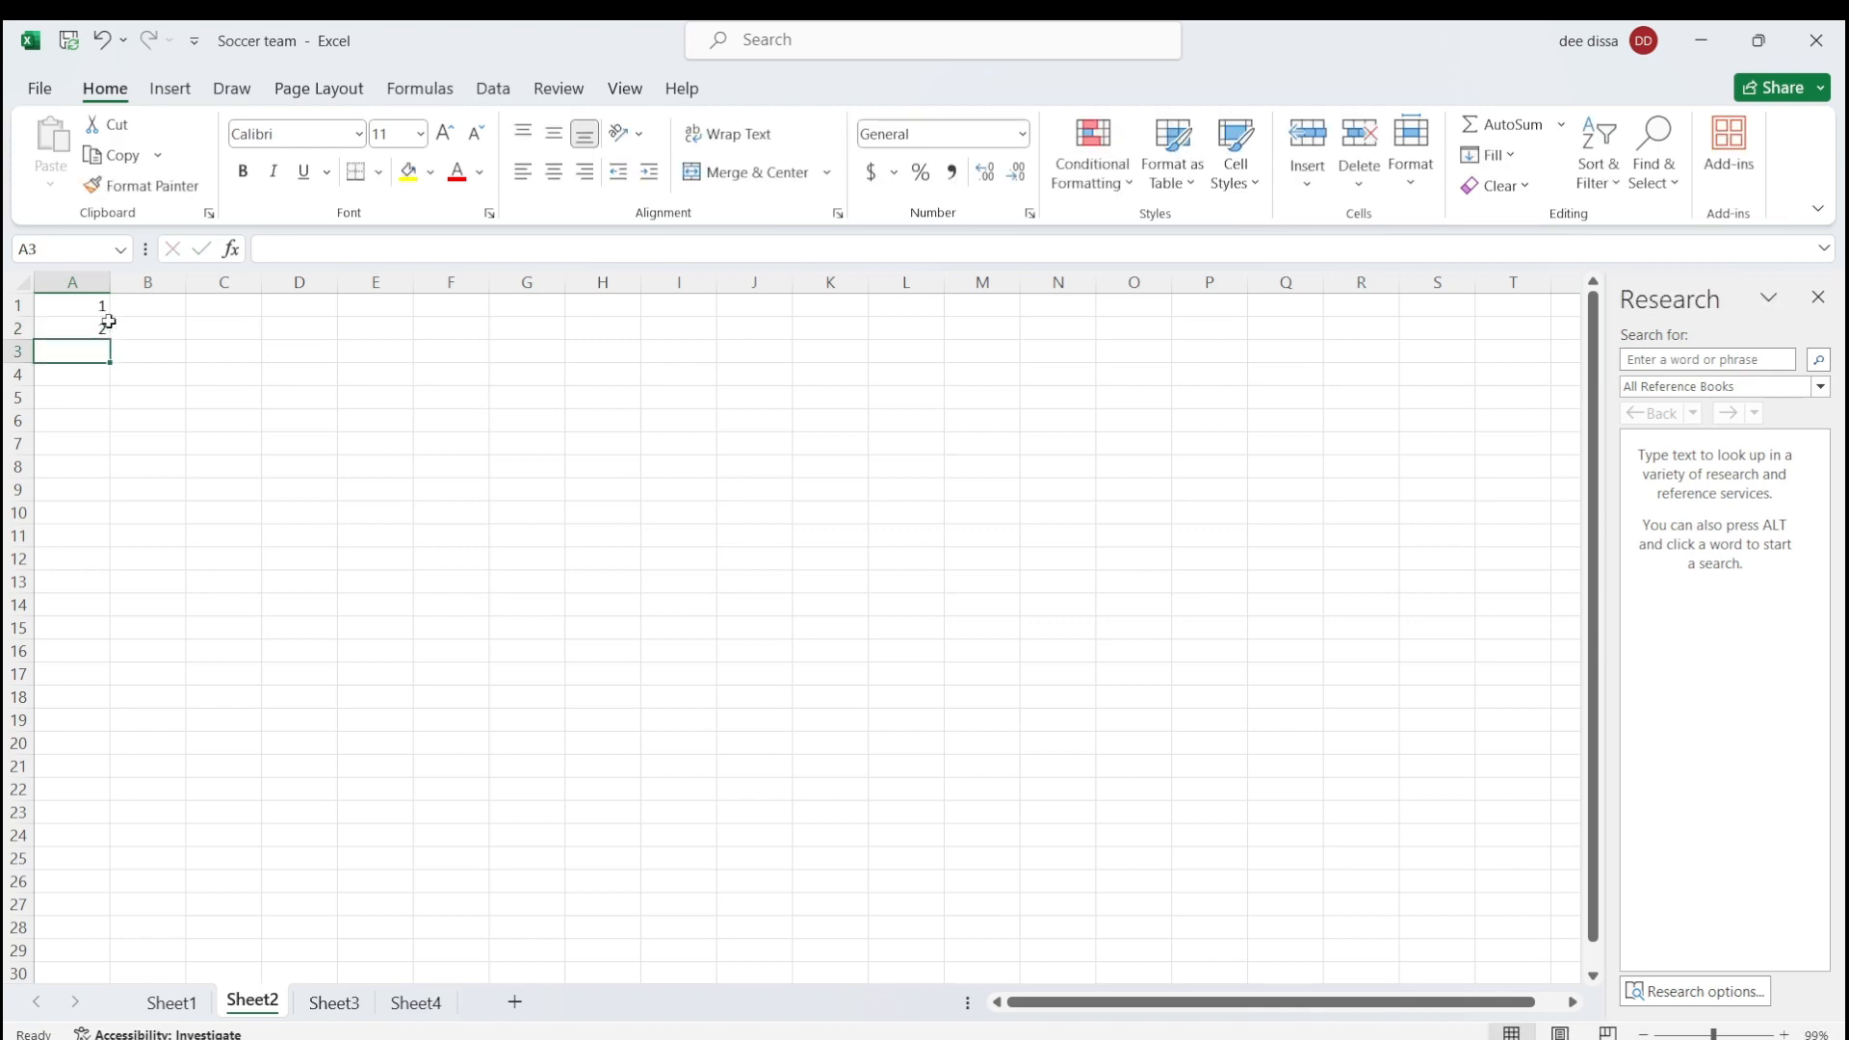
{"action": "type", "text": "3"}
{"action": "key", "text": "Return"}
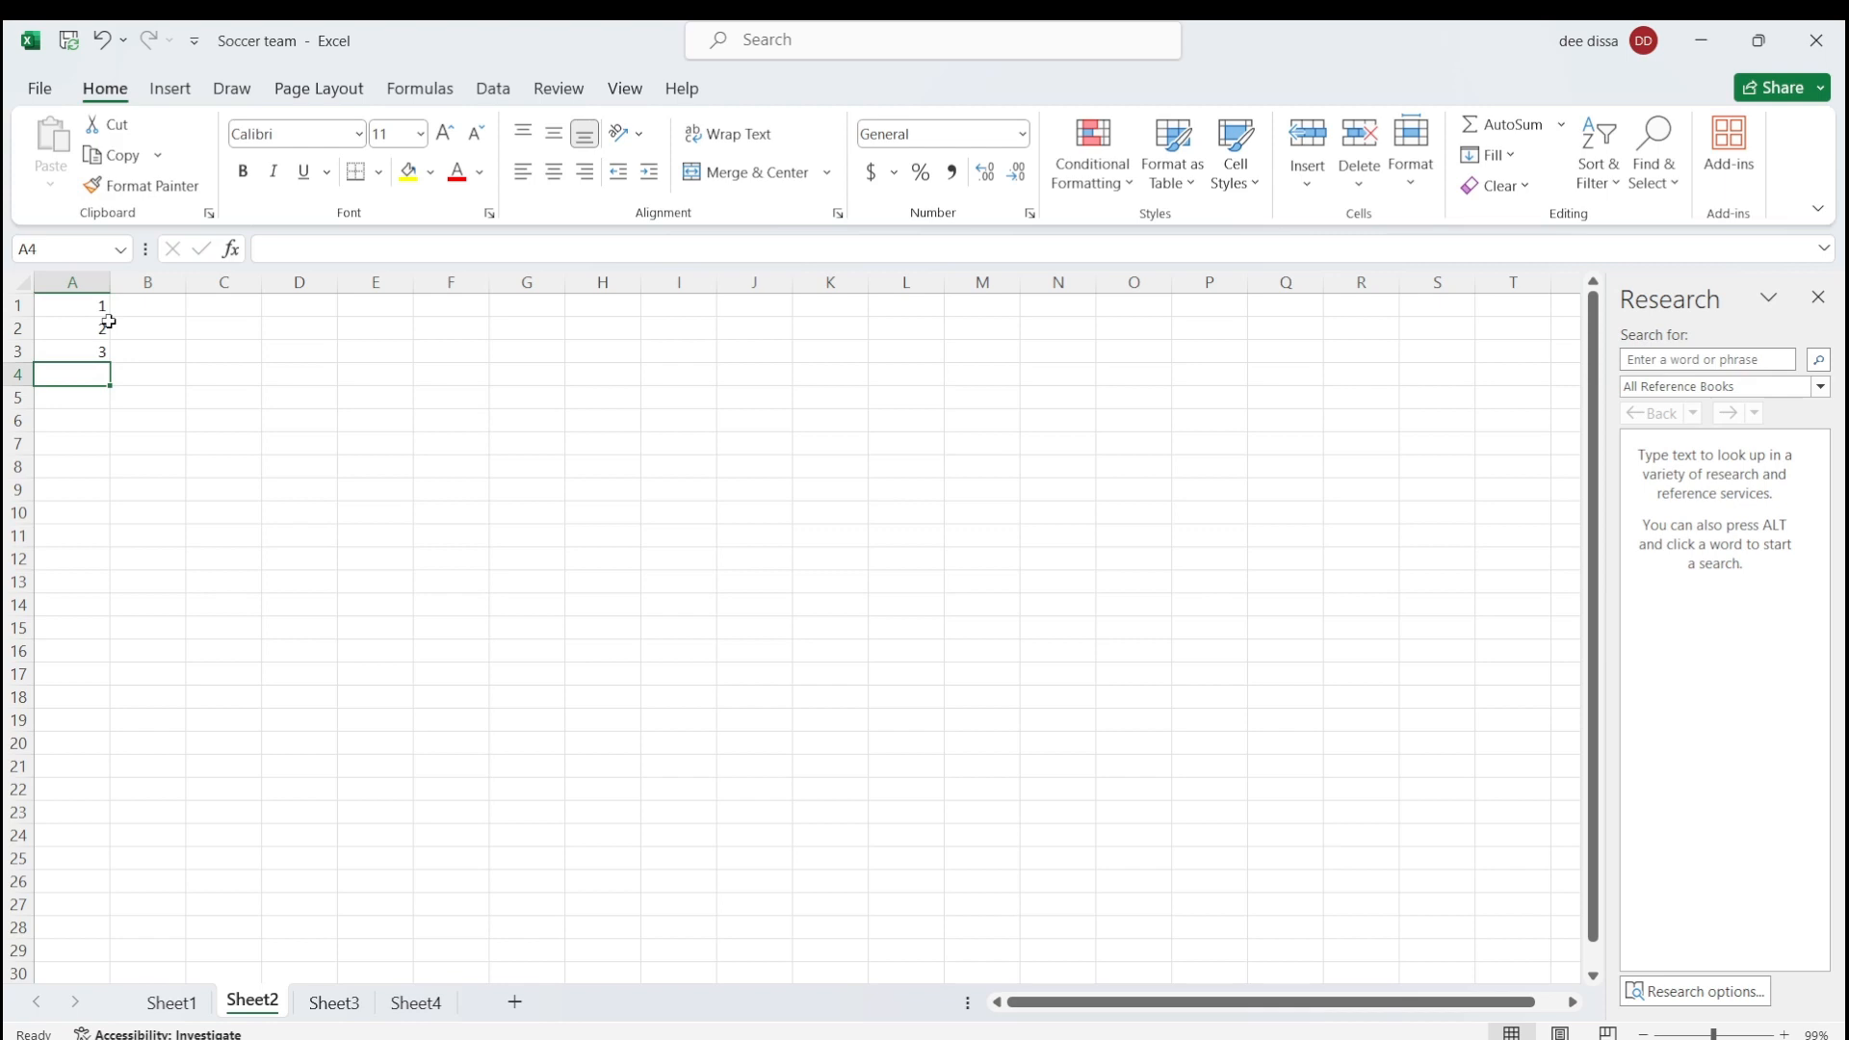
{"action": "key", "text": "Up"}
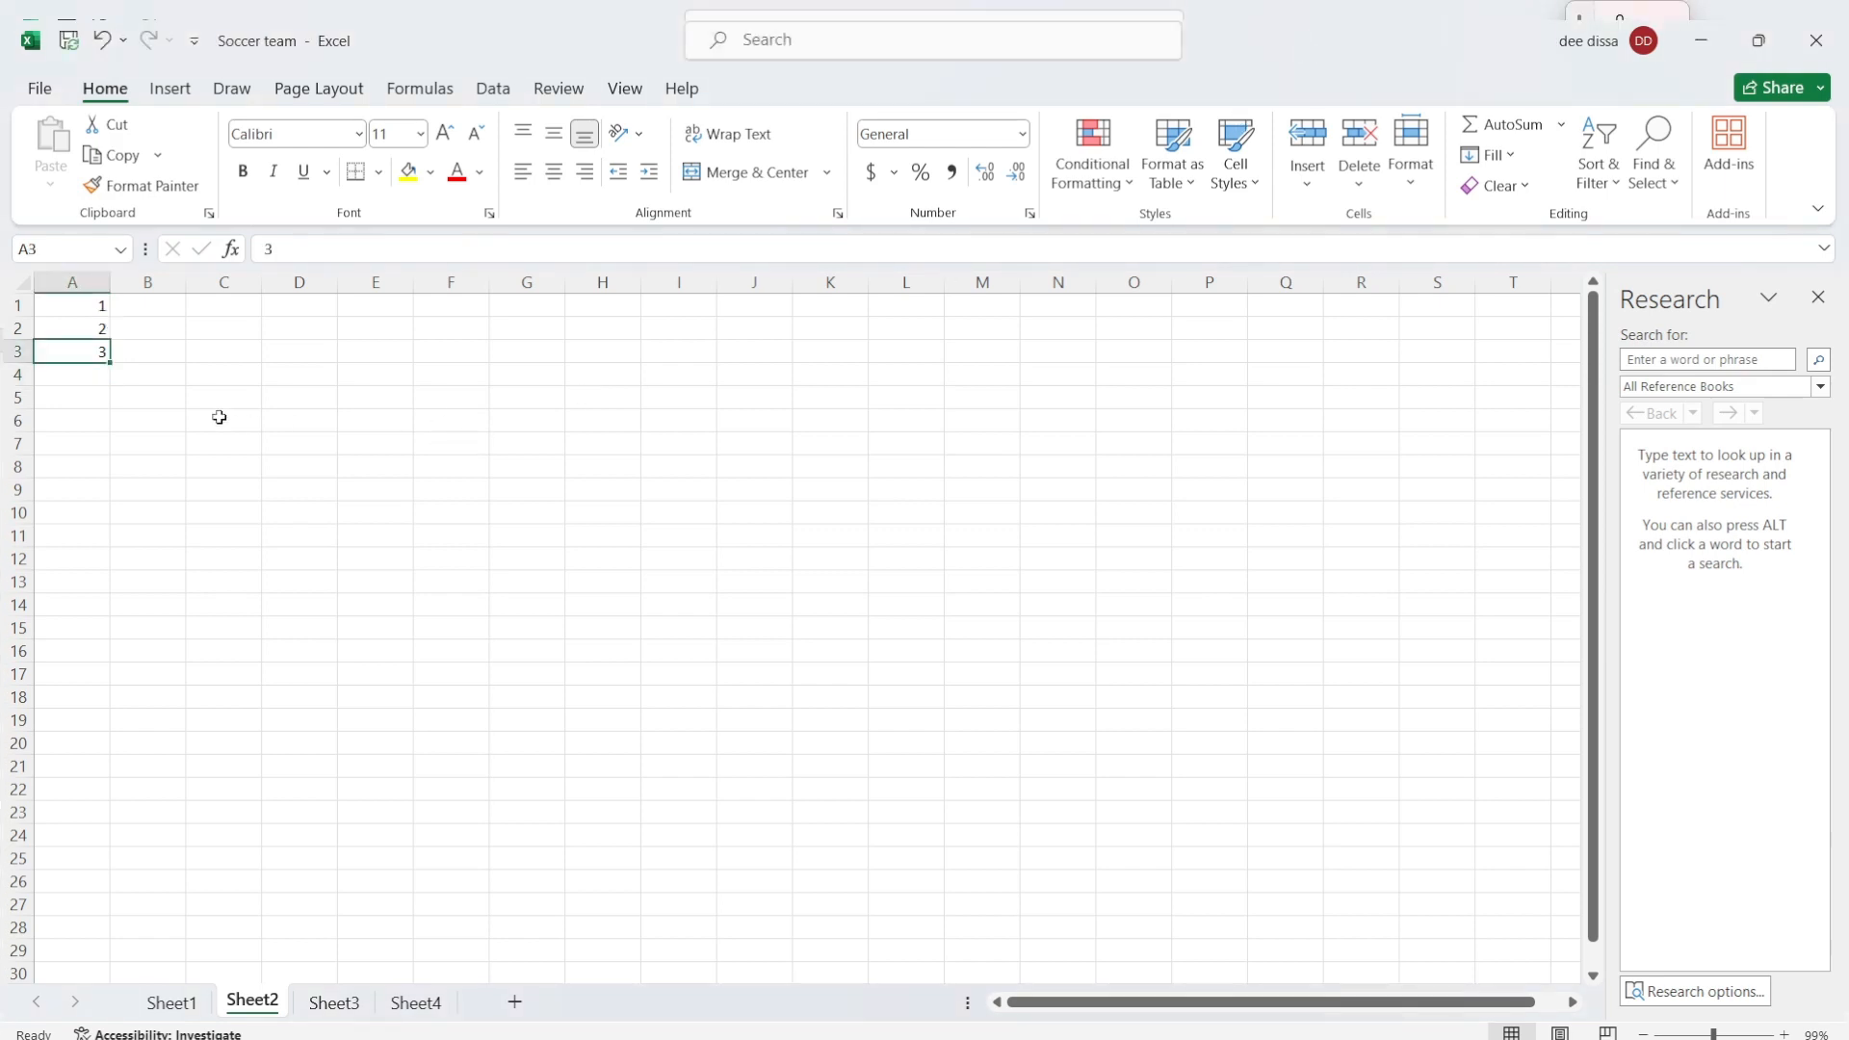
Step: Select A1:A3 and extend the number series down to row 14 with the fill handle
{"action": "left_click", "coordinate": [39, 304]}
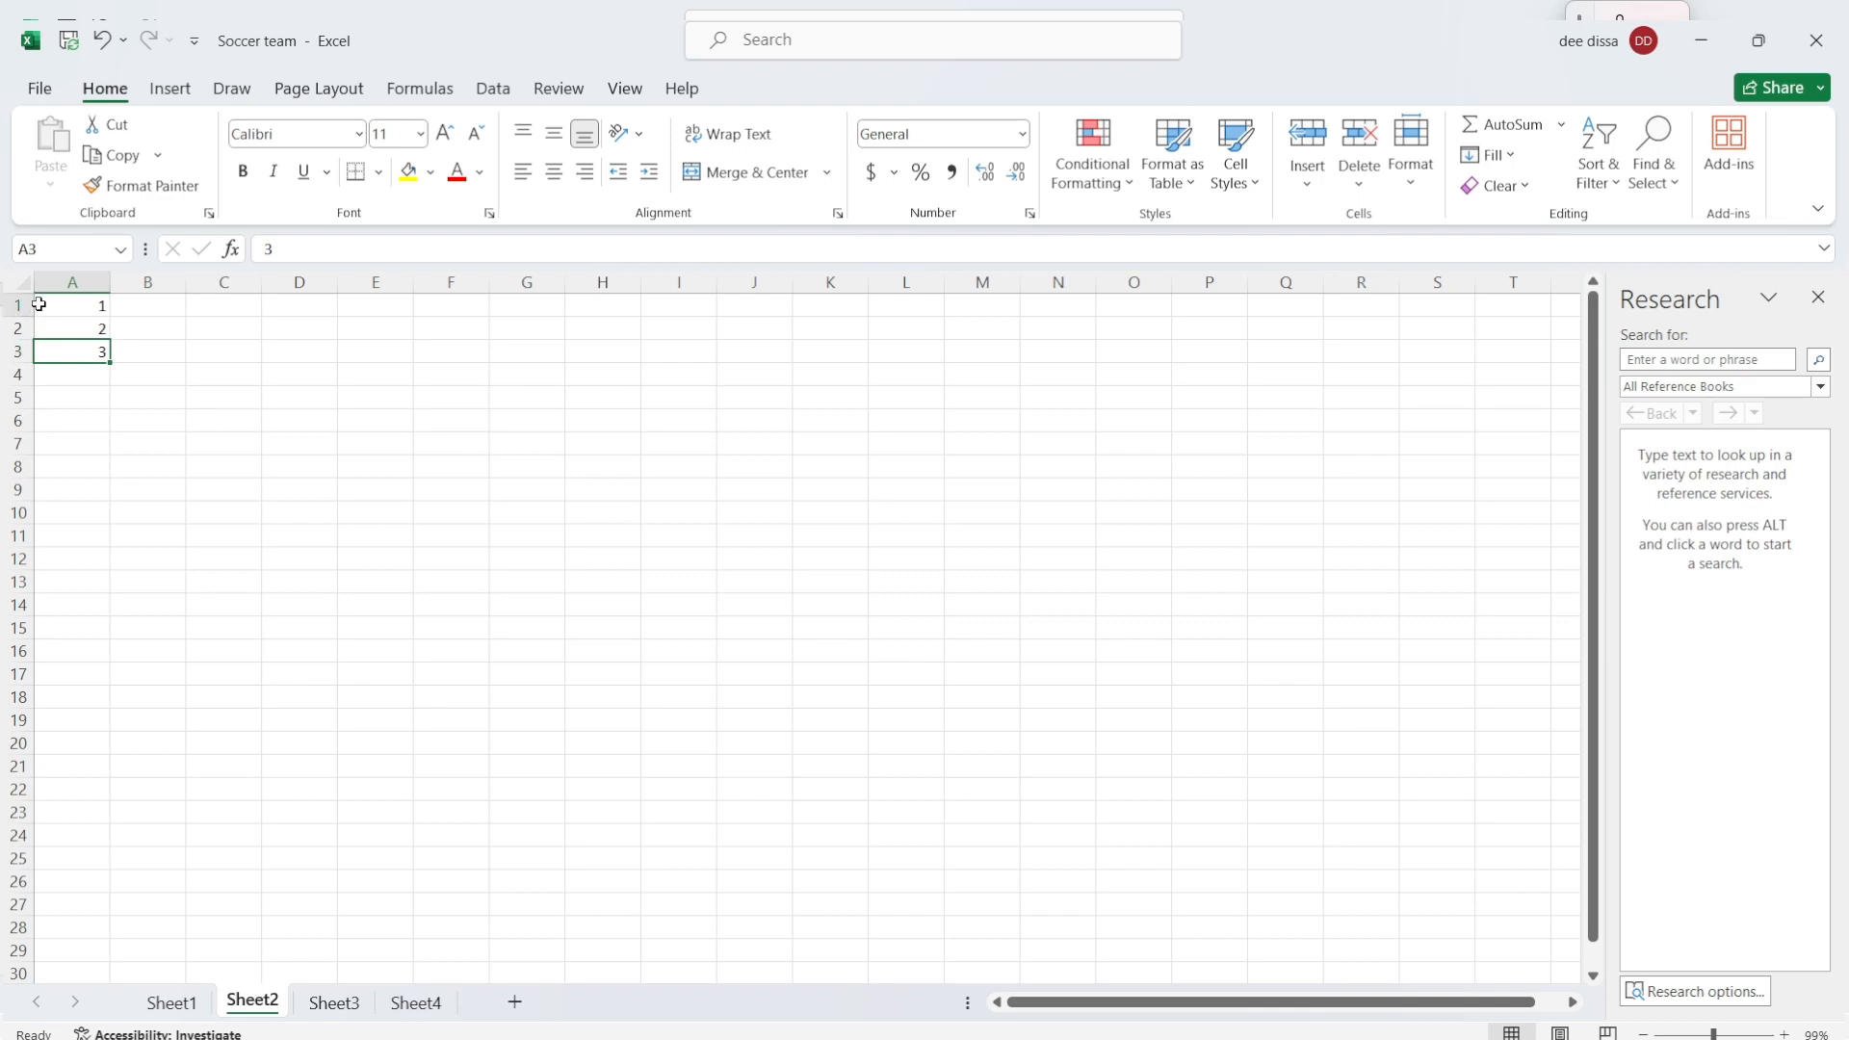
{"action": "left_click_drag", "start_coordinate": [38, 304], "coordinate": [66, 351]}
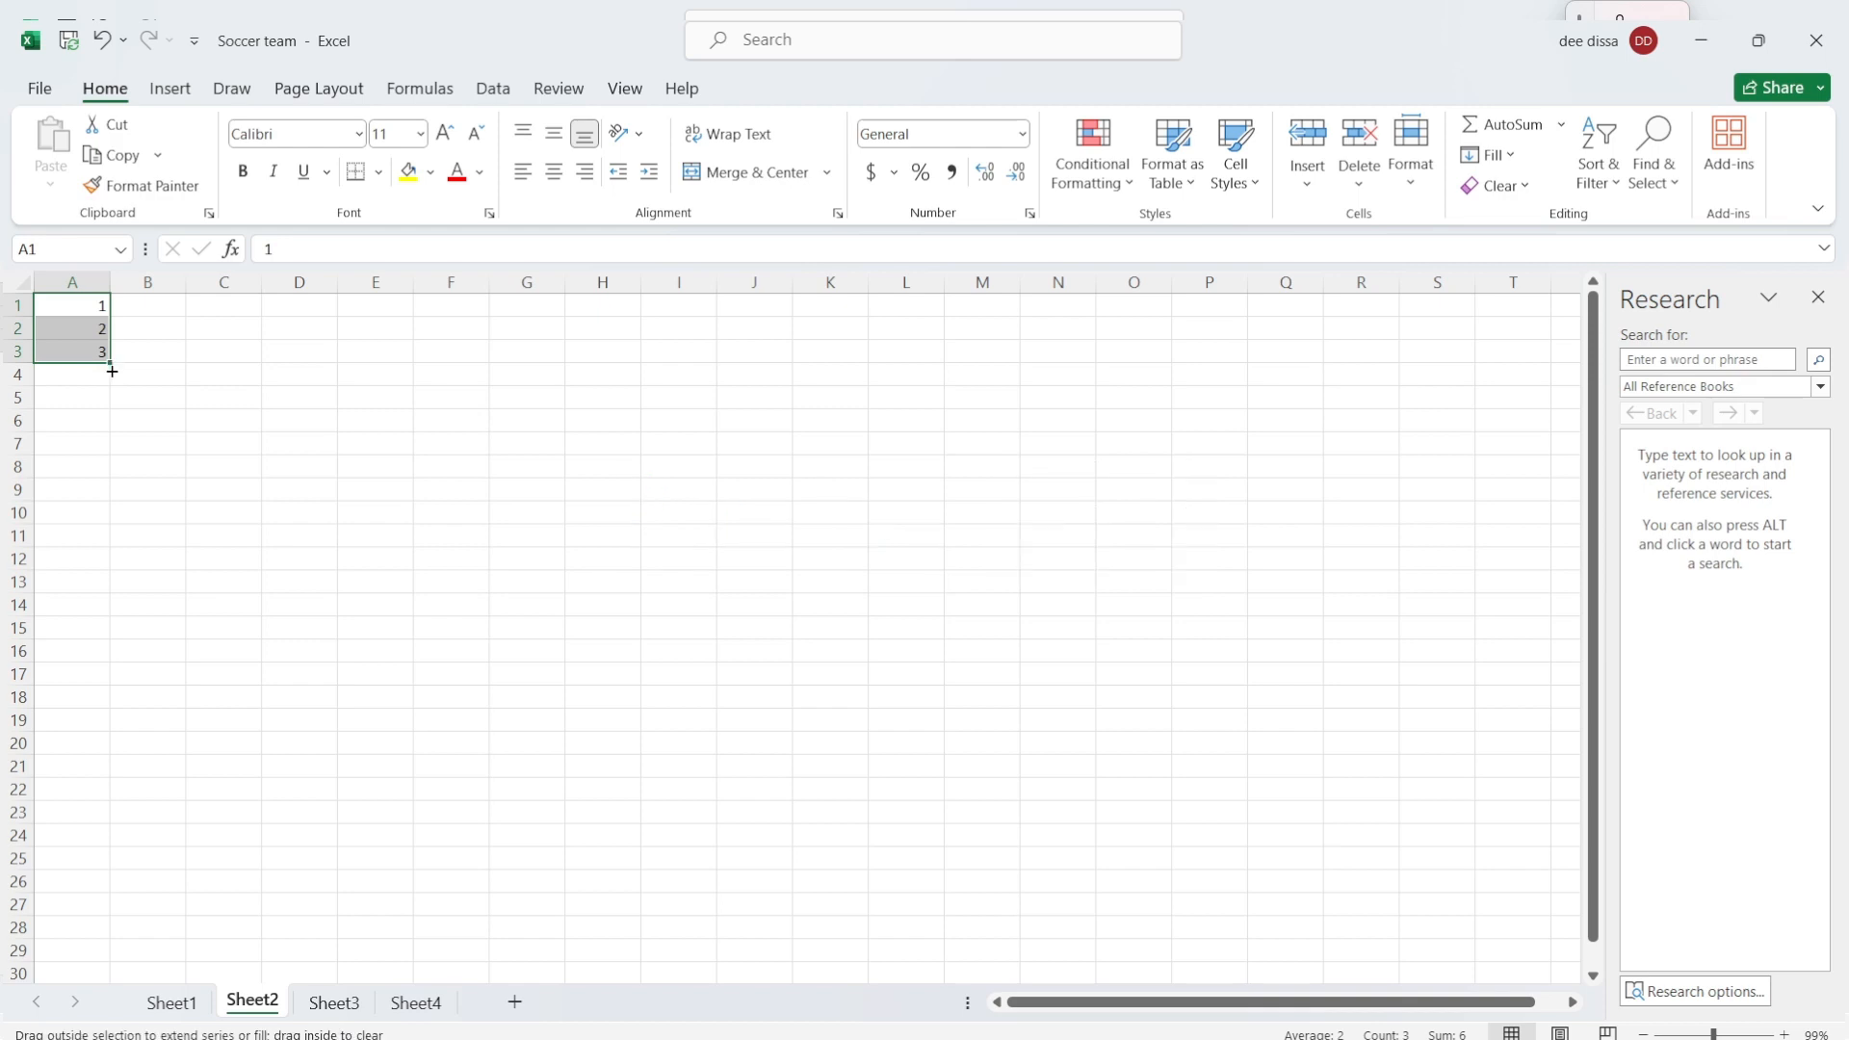
{"action": "left_click_drag", "start_coordinate": [110, 367], "coordinate": [103, 628]}
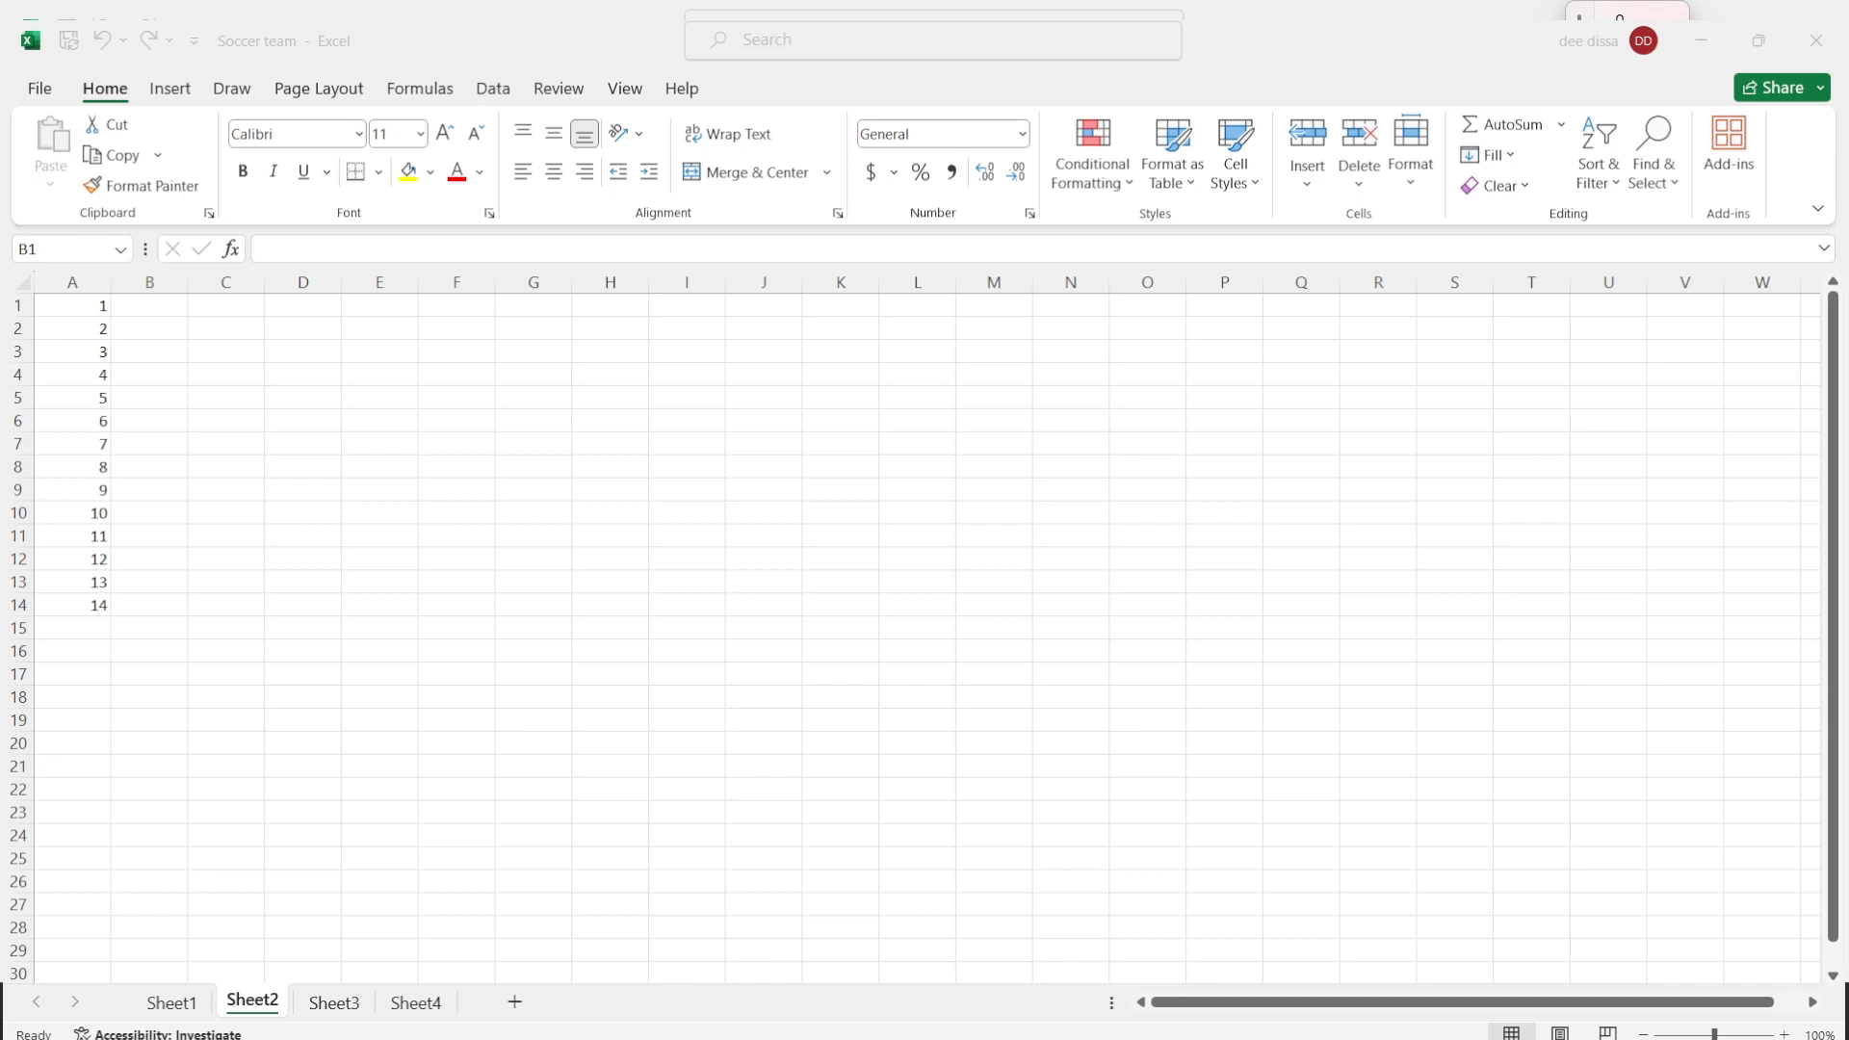
Step: Enter the first seven player names in cells B1 to B7, one per row
{"action": "left_click", "coordinate": [145, 306]}
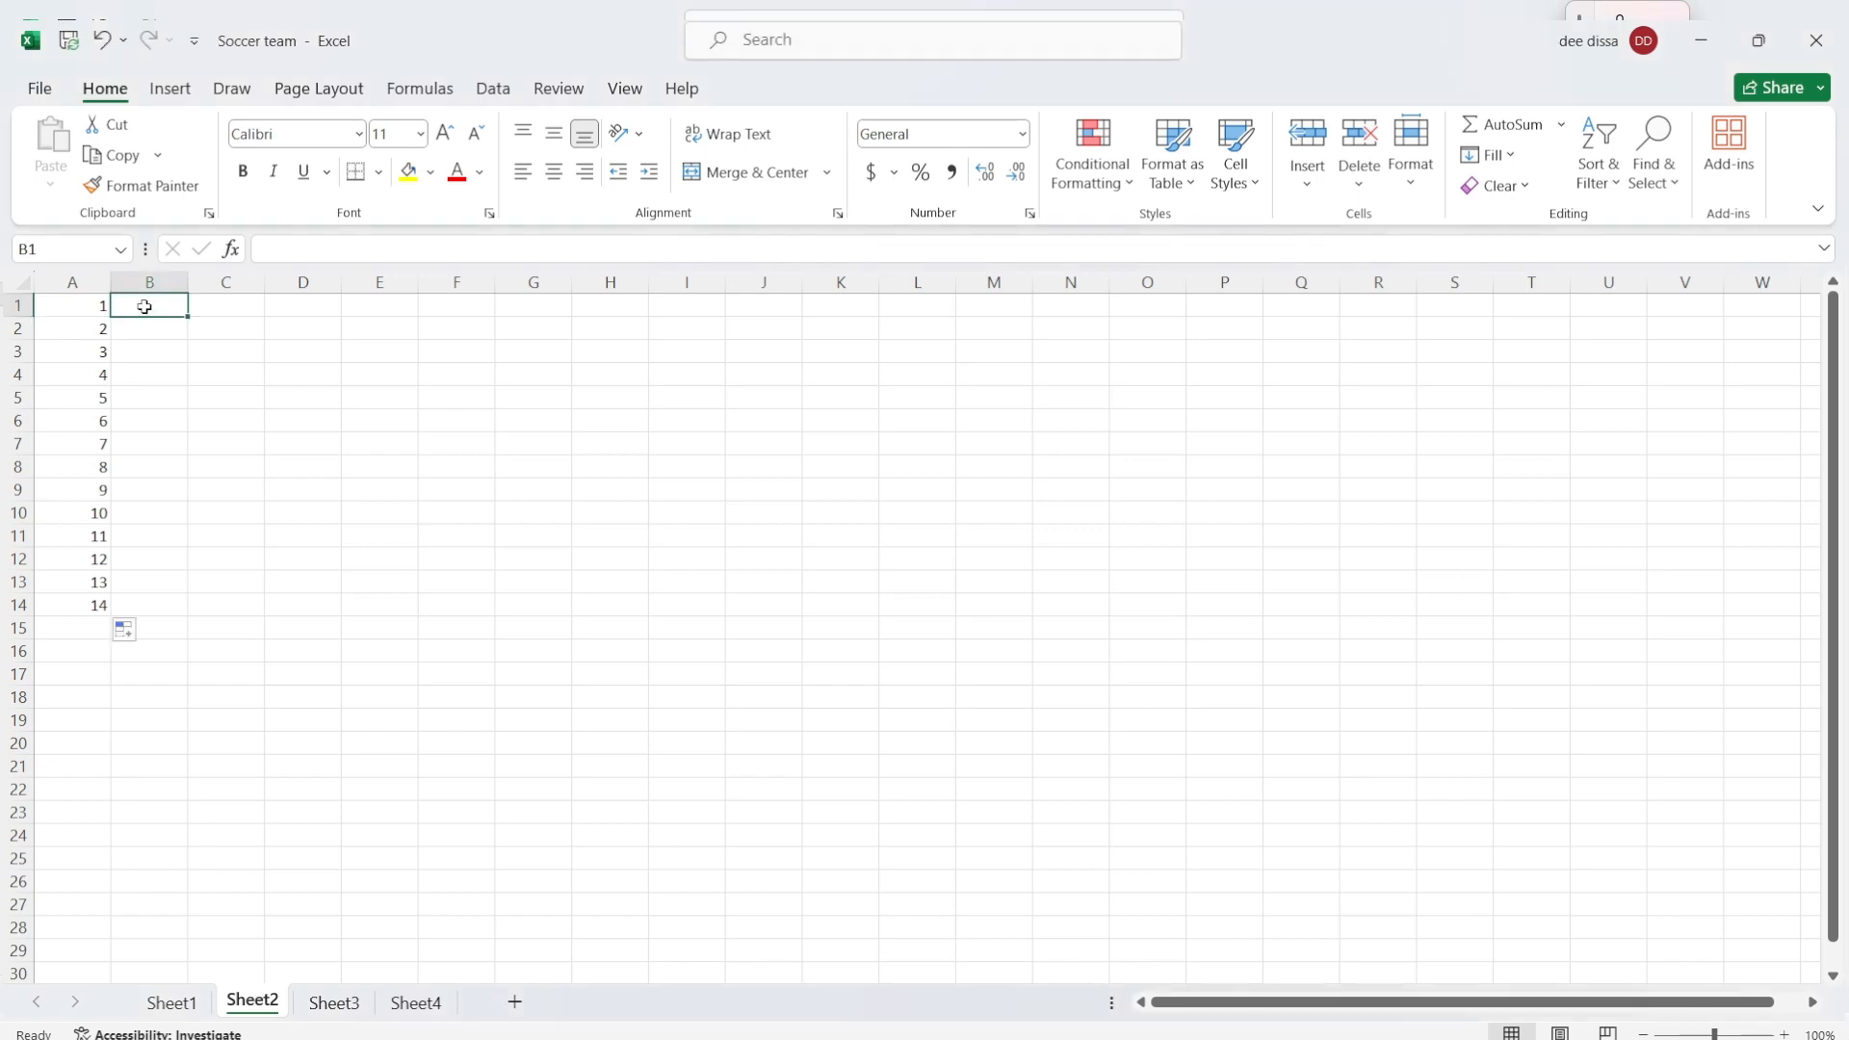
{"action": "type", "text": "Jo"}
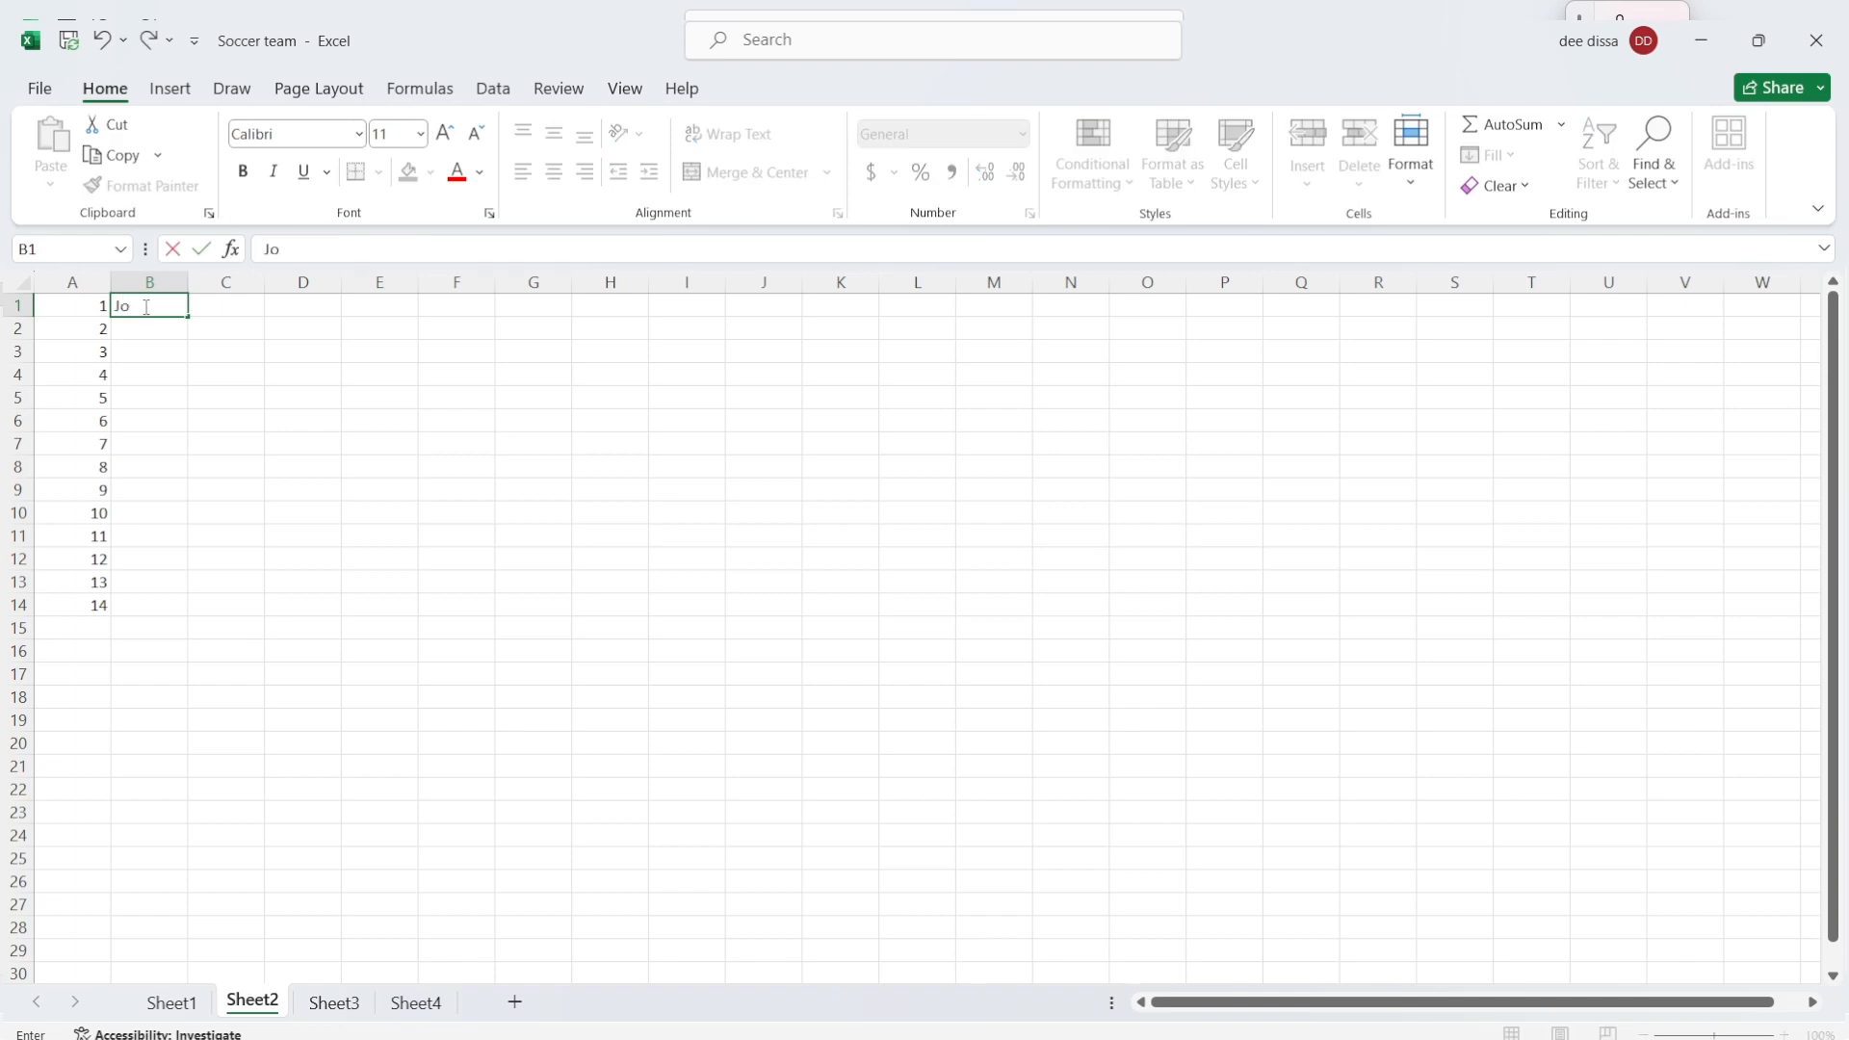
{"action": "type", "text": "hn"}
{"action": "key", "text": "Return"}
{"action": "type", "text": "Dadvi"}
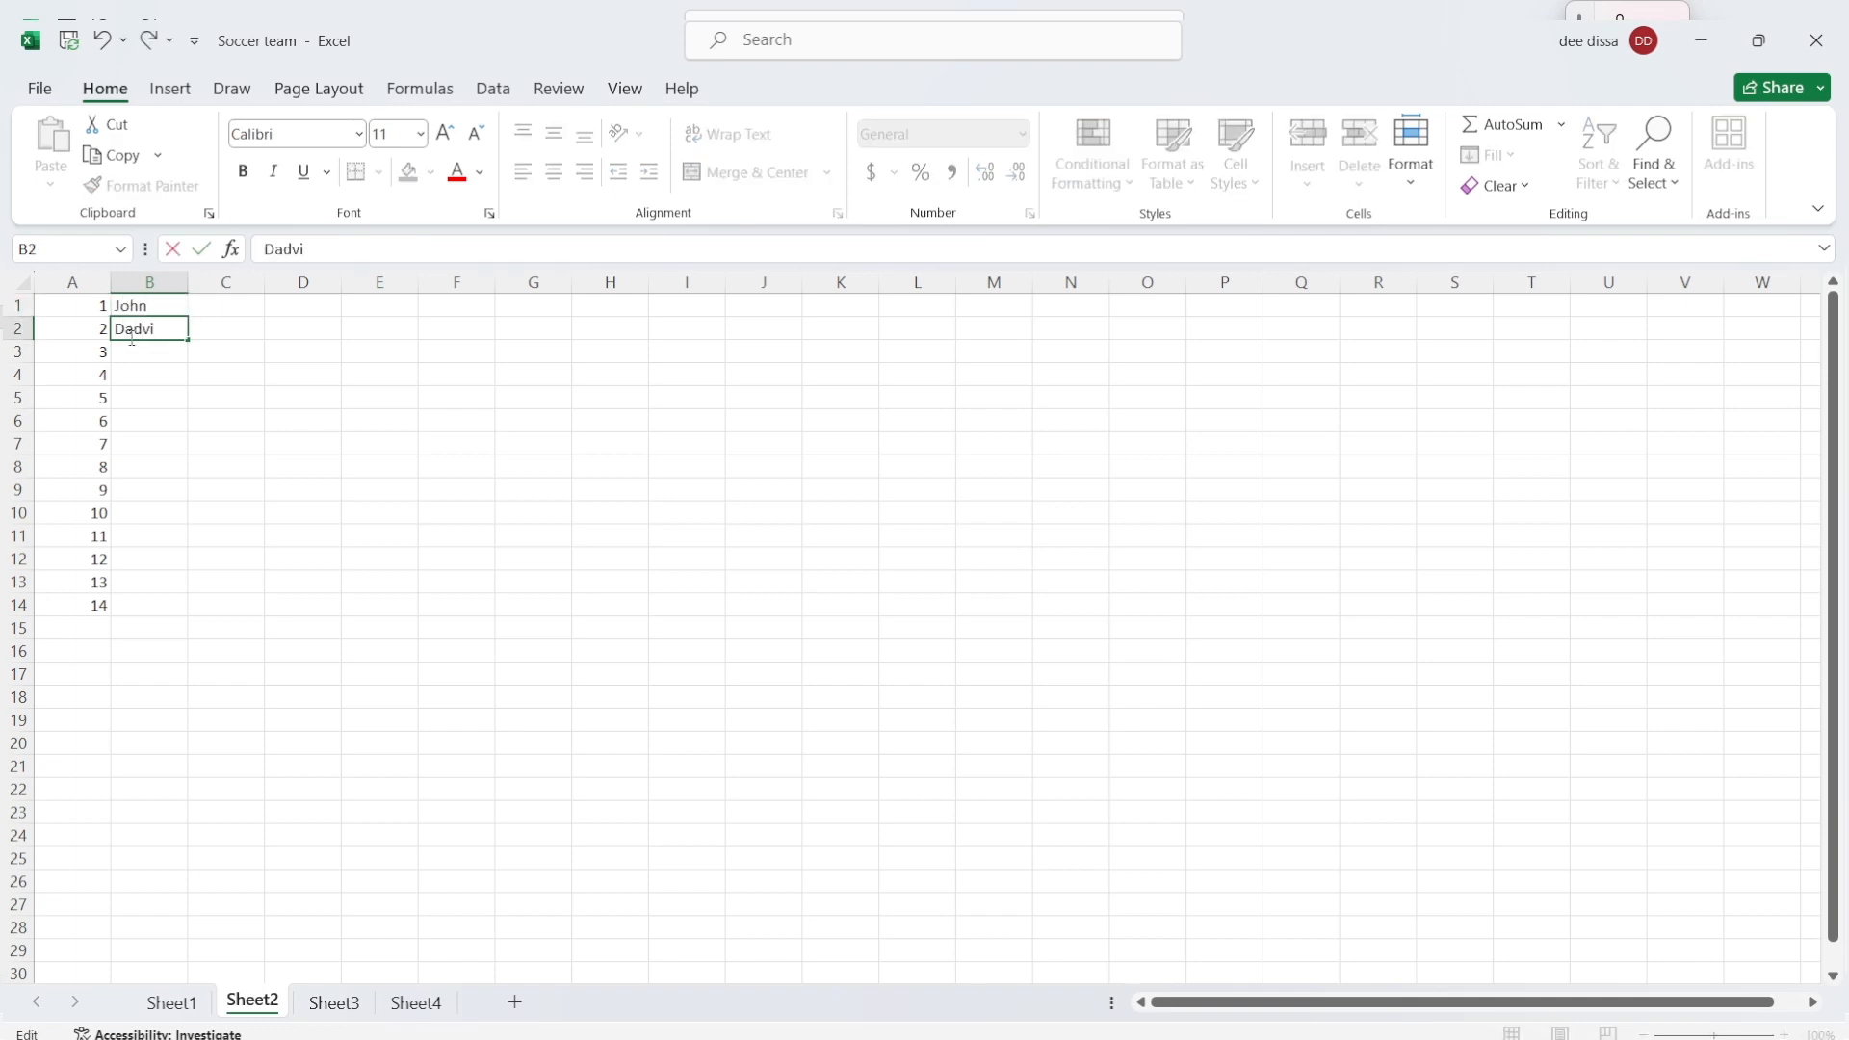
{"action": "key", "text": "Return"}
{"action": "type", "text": "Alex"}
{"action": "key", "text": "Return"}
{"action": "type", "text": "Ben"}
{"action": "key", "text": "Return"}
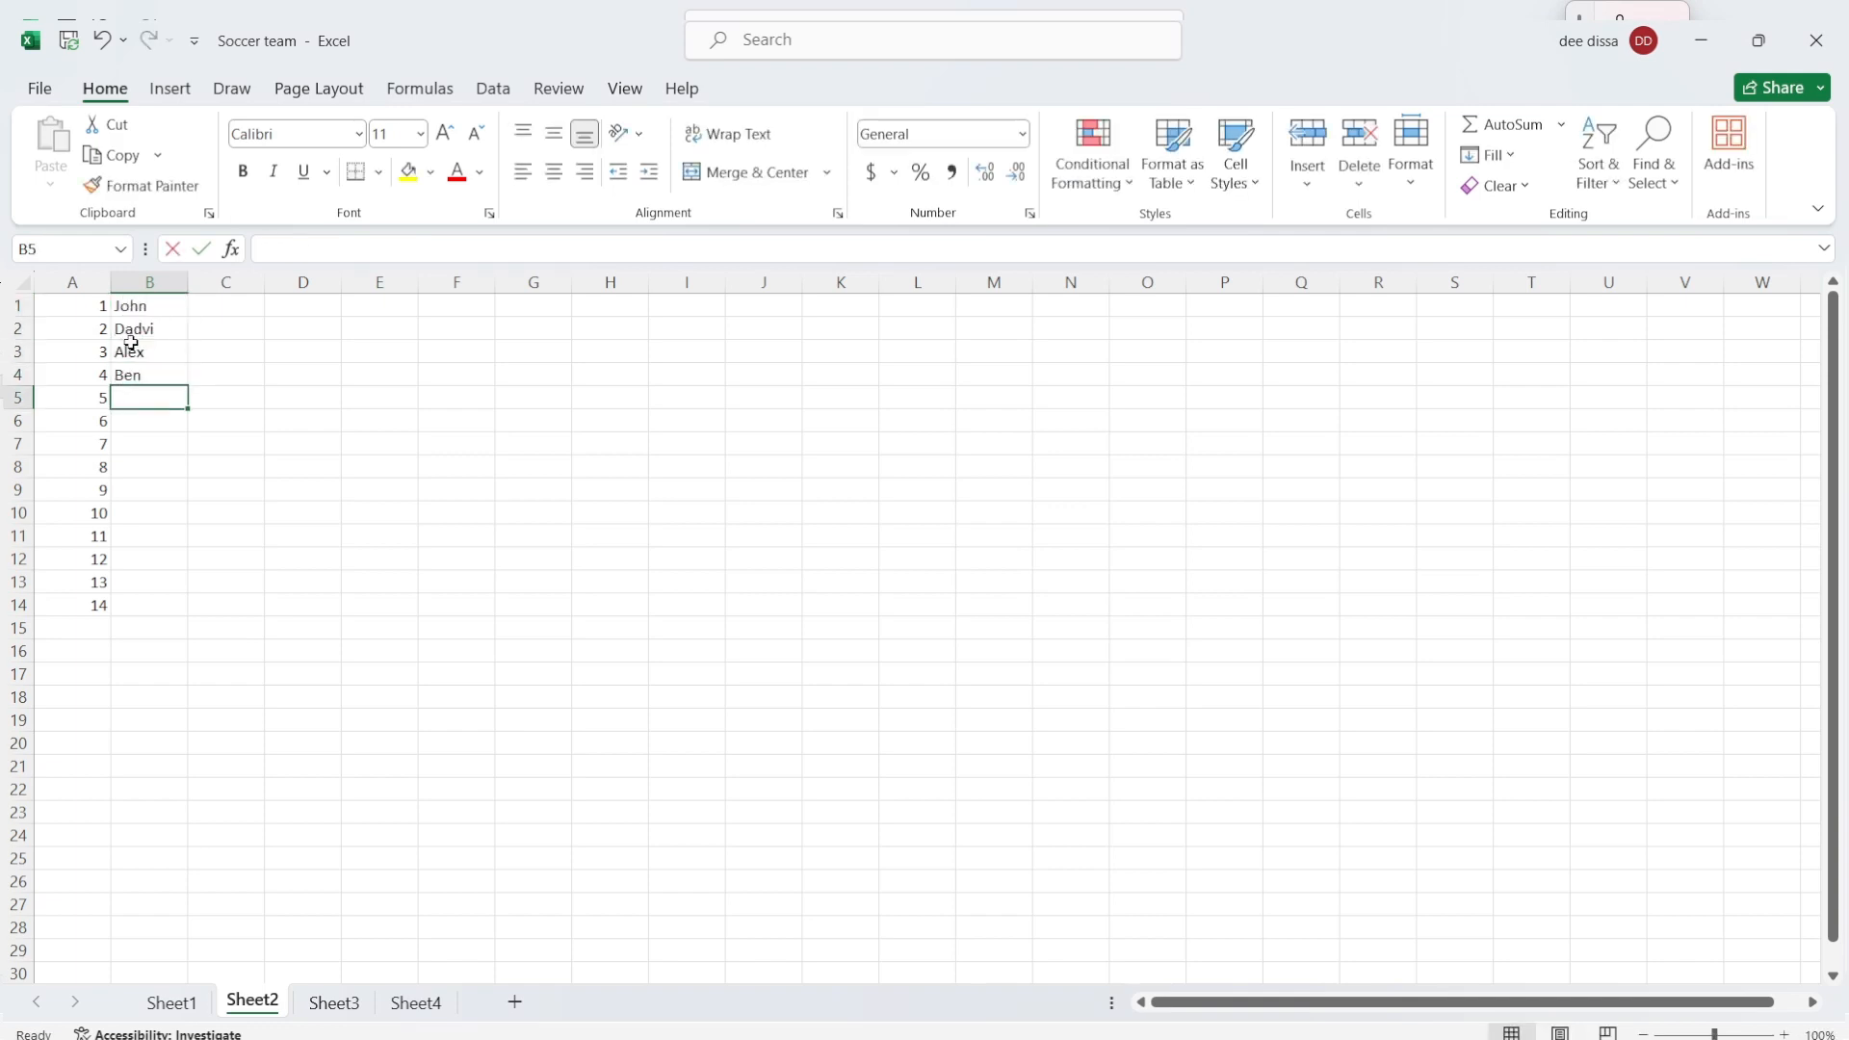
{"action": "type", "text": "Chris"}
{"action": "key", "text": "Return"}
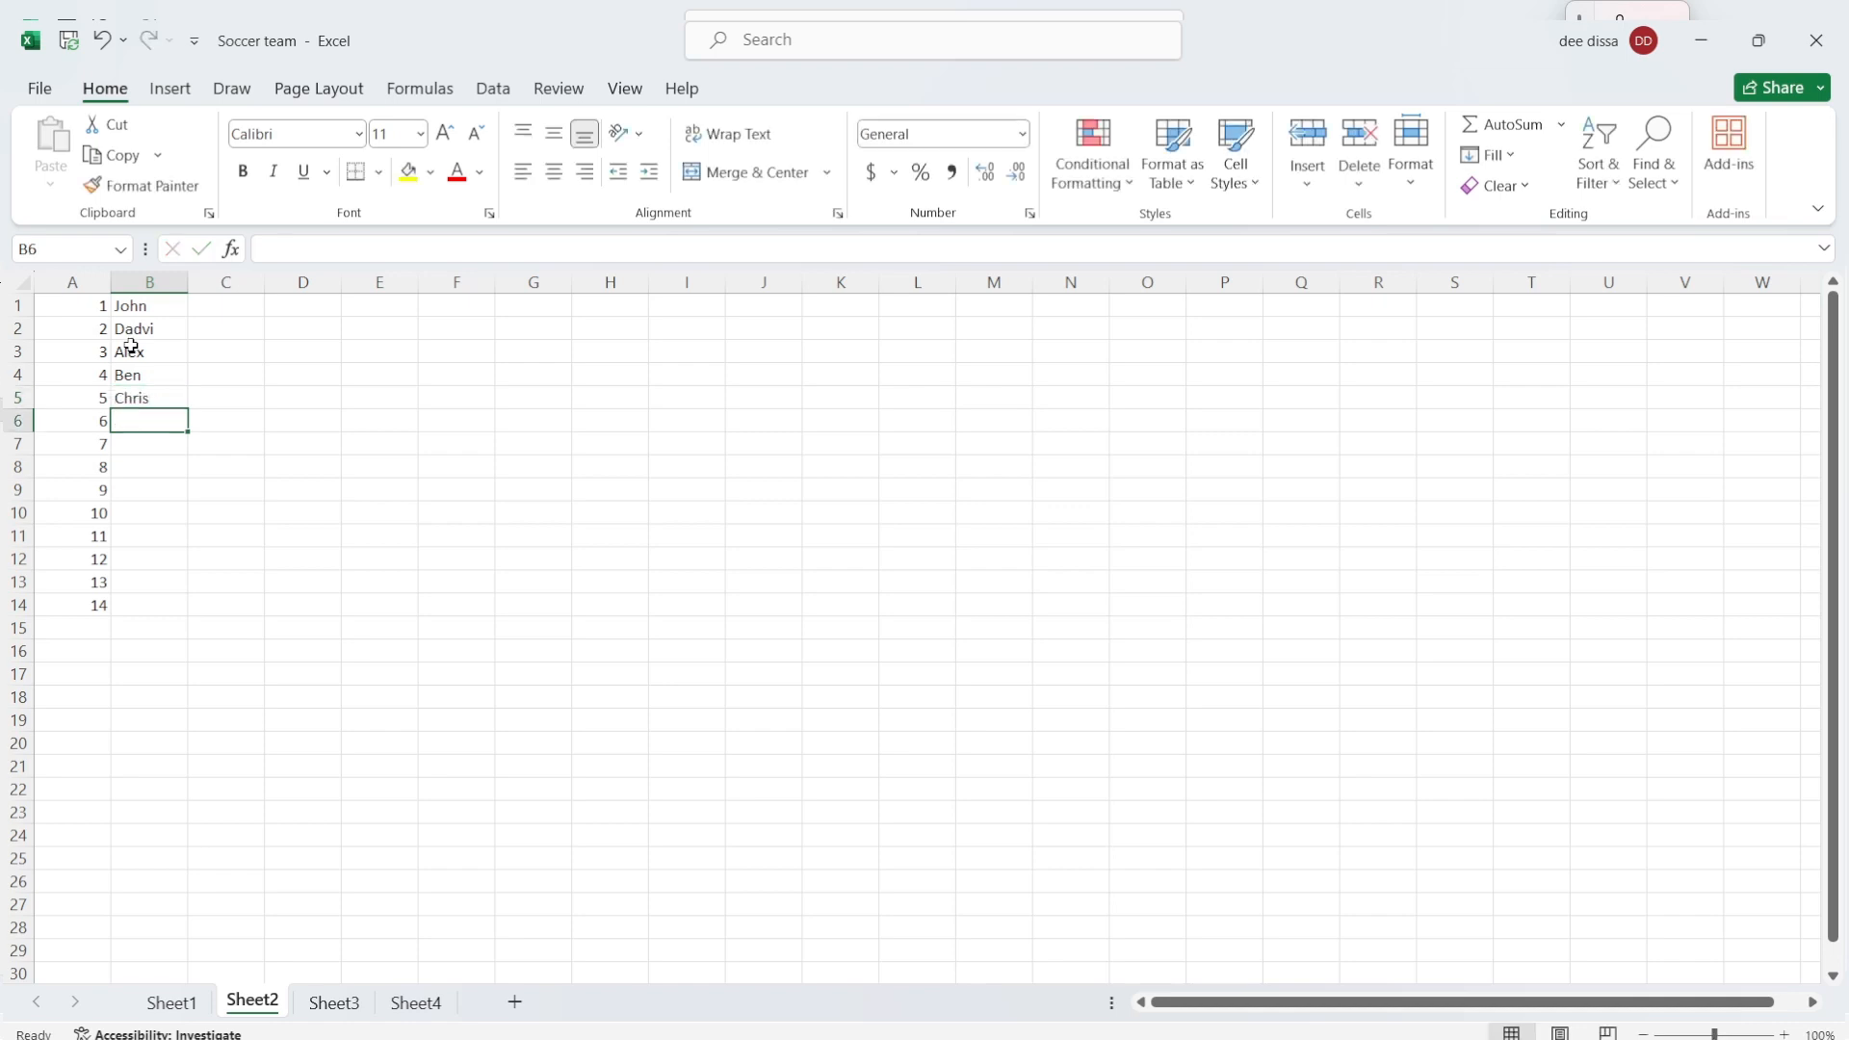
{"action": "type", "text": "Eric"}
{"action": "key", "text": "Return"}
{"action": "type", "text": "Fred"}
{"action": "key", "text": "Return"}
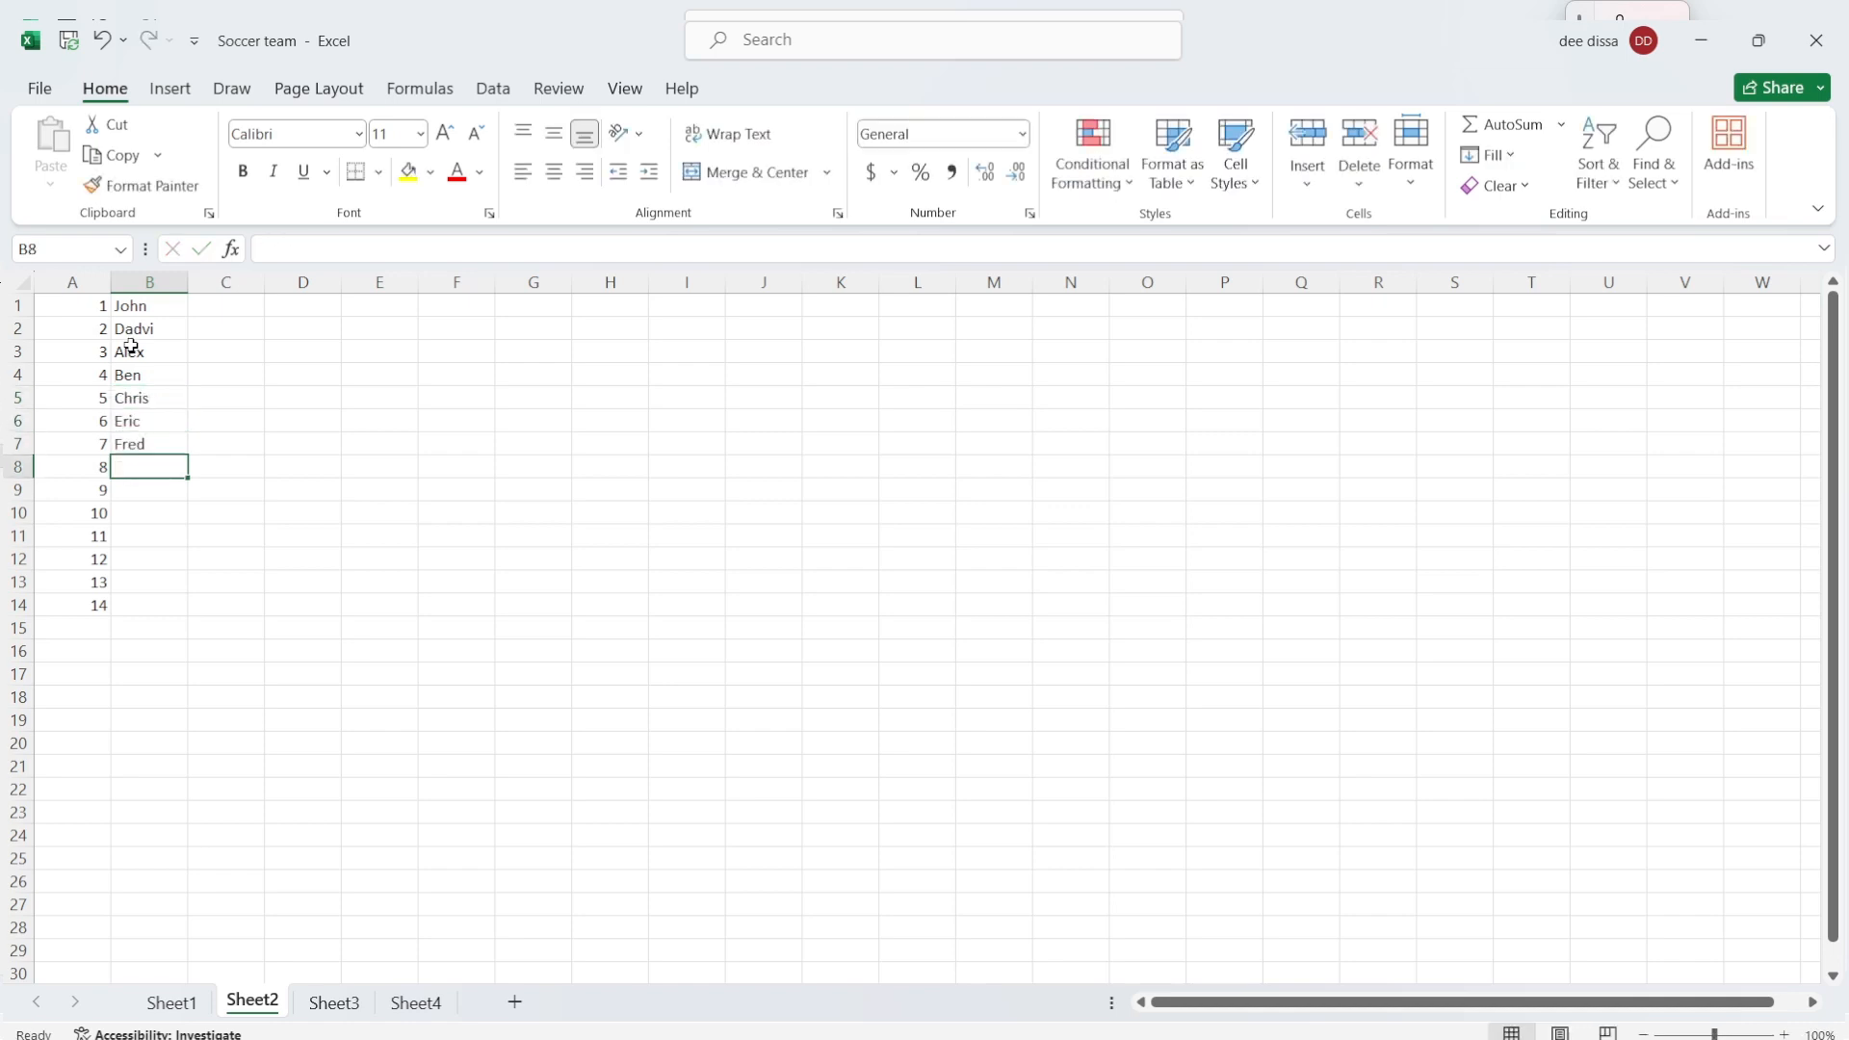
Step: Enter the remaining seven player names in cells B8 to B14
{"action": "type", "text": "Herry"}
{"action": "key", "text": "Return"}
{"action": "type", "text": "Len"}
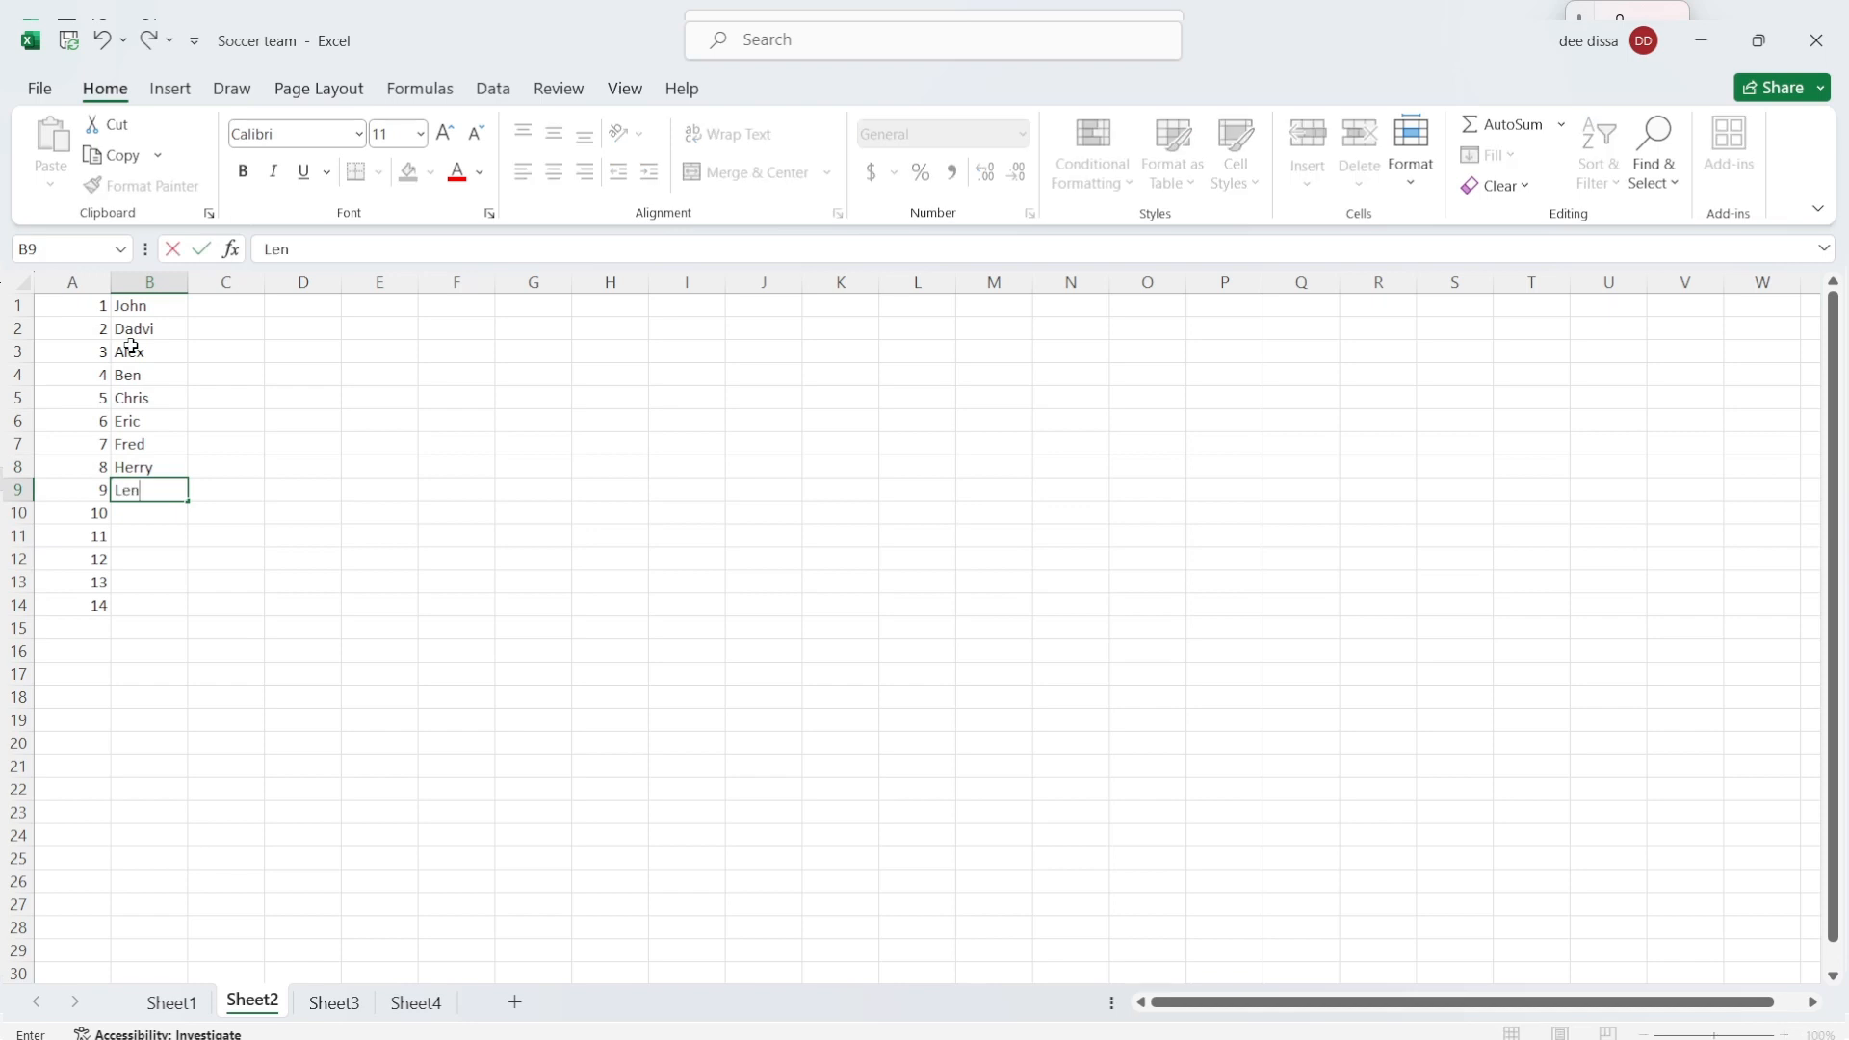
{"action": "key", "text": "Return"}
{"action": "type", "text": "Jake"}
{"action": "key", "text": "Return"}
{"action": "type", "text": "Kev"}
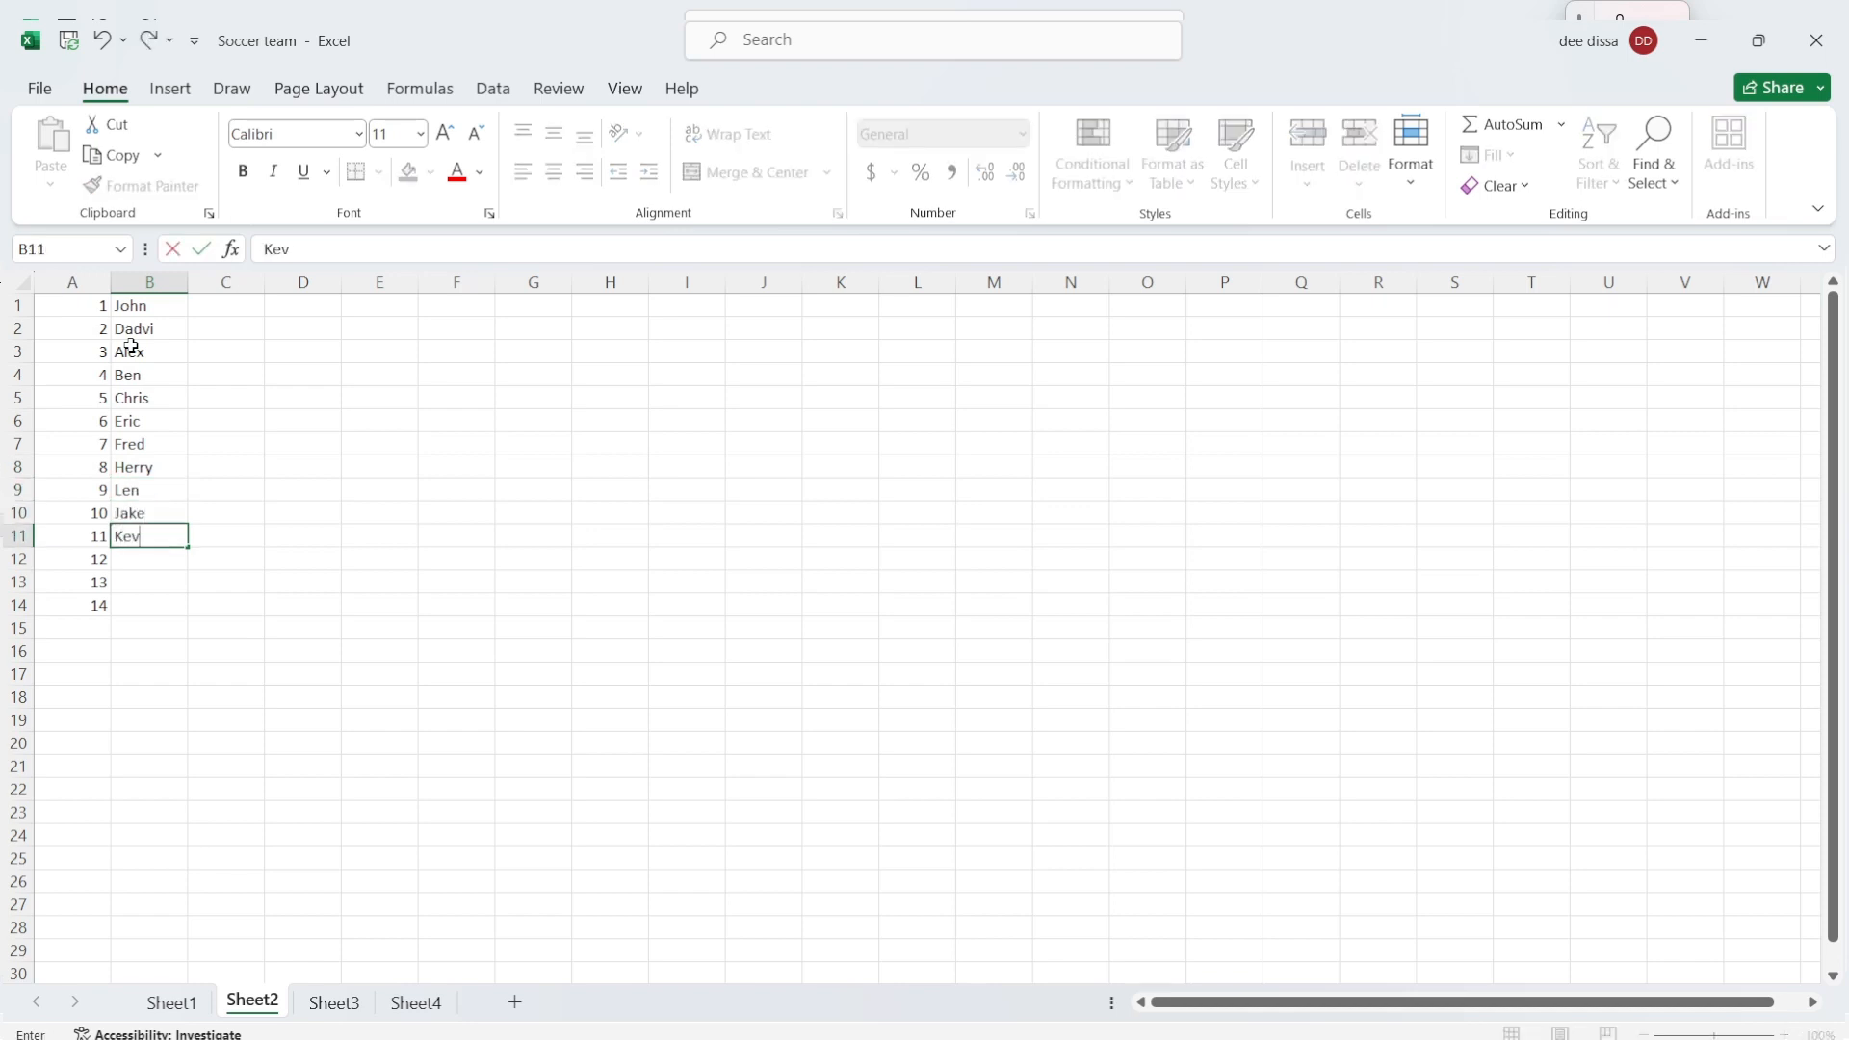
{"action": "type", "text": "in"}
{"action": "key", "text": "Return"}
{"action": "type", "text": "Lian"}
{"action": "key", "text": "Return"}
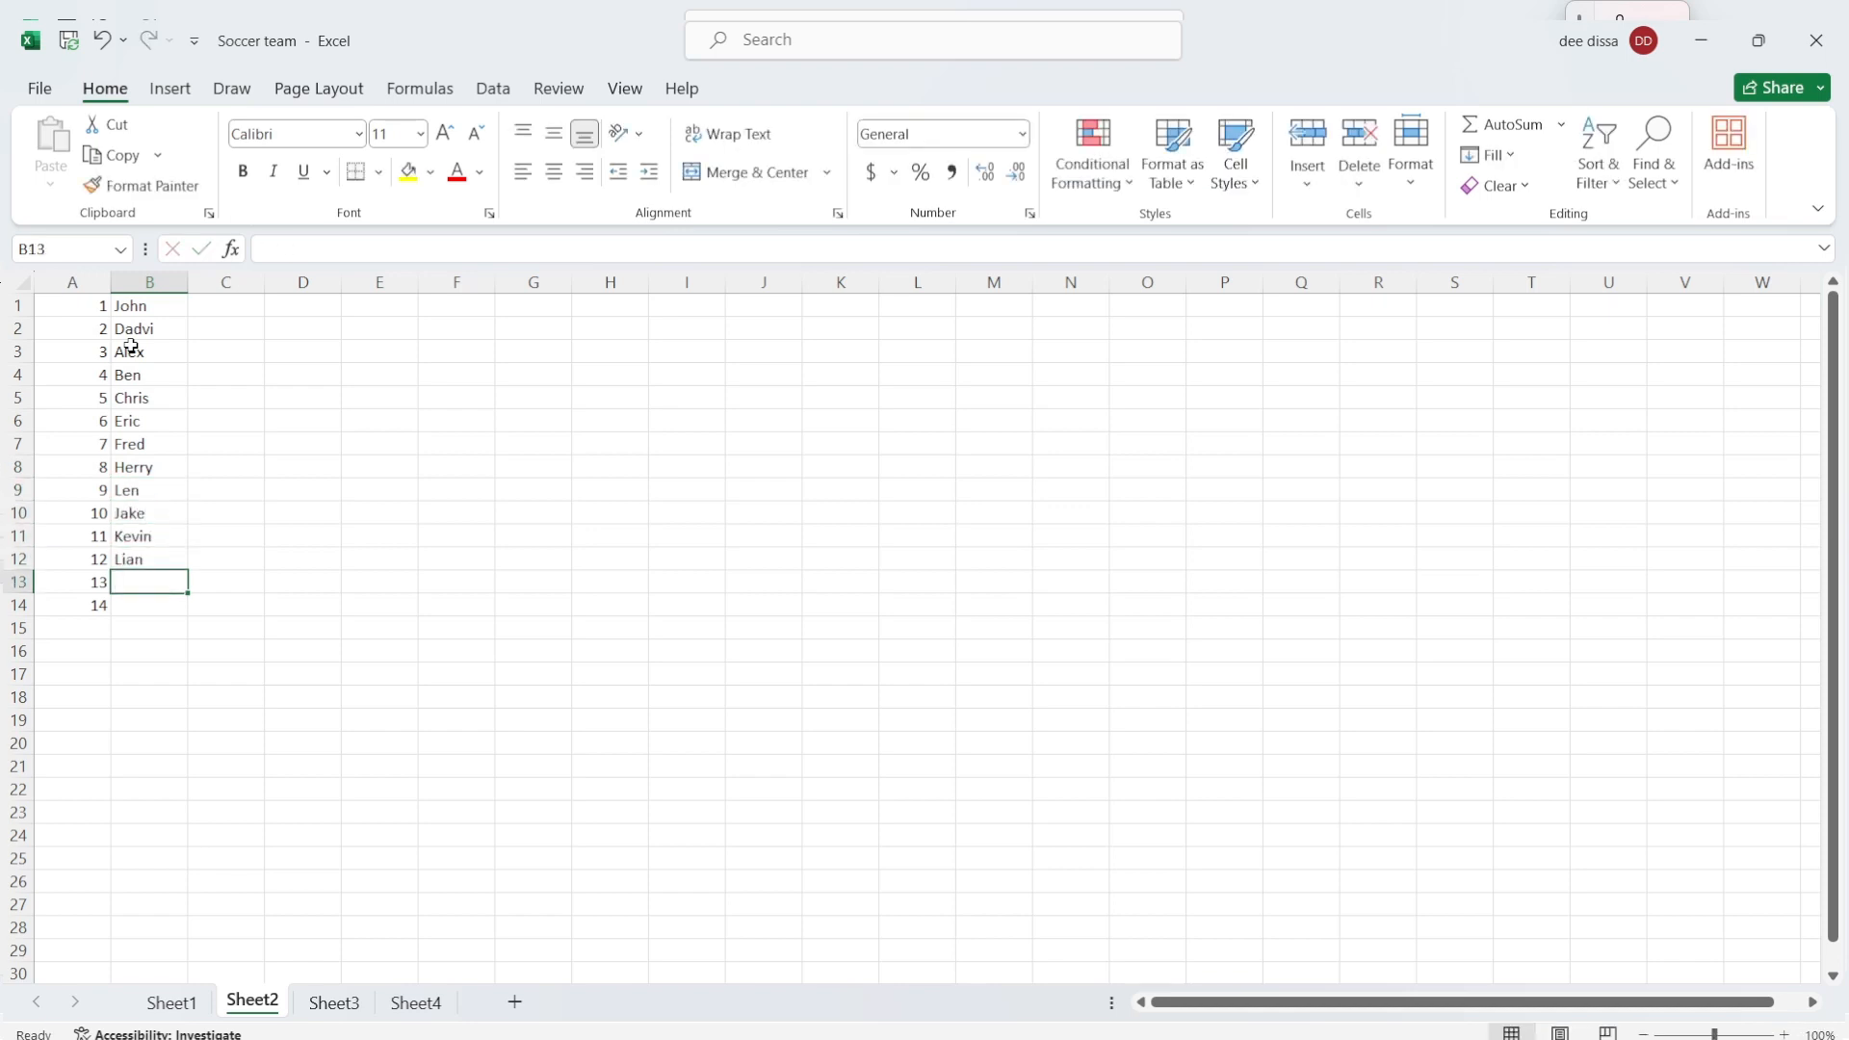
{"action": "type", "text": "Mark"}
{"action": "key", "text": "Return"}
{"action": "type", "text": "Nar"}
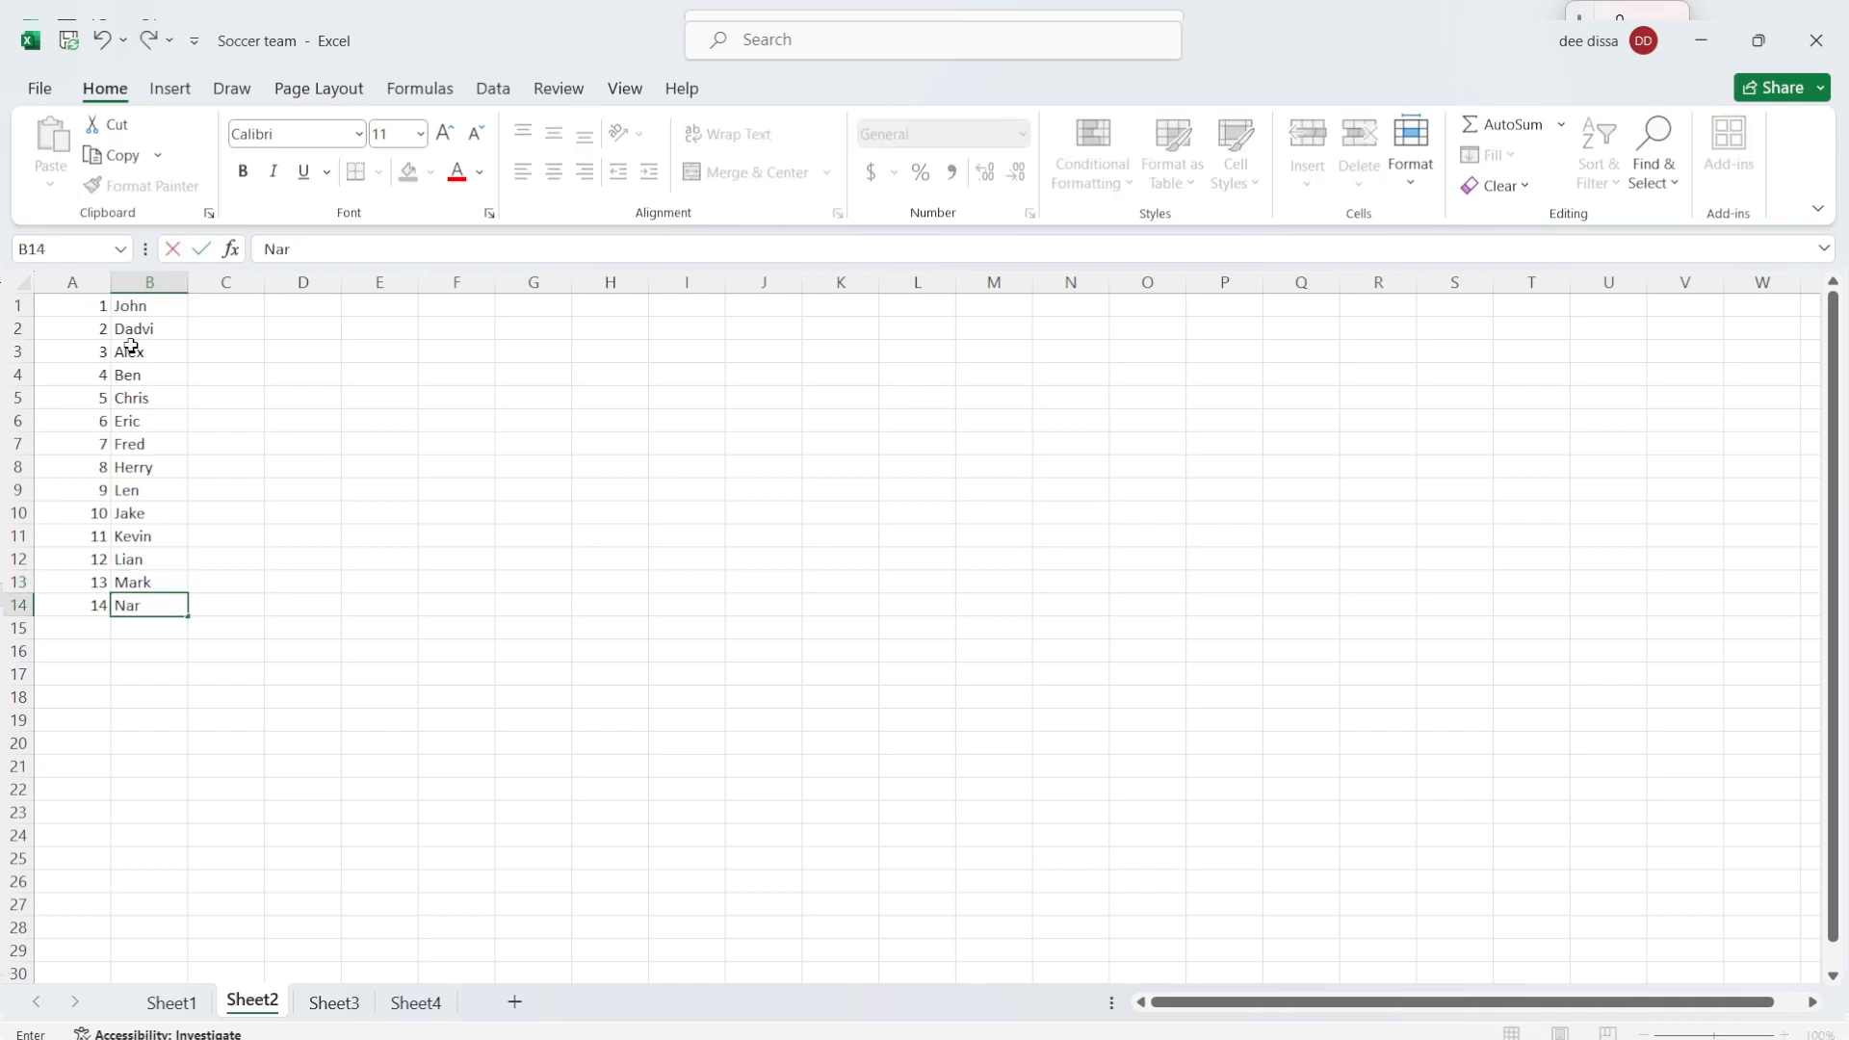
{"action": "type", "text": "han"}
Step: Enter the goal counts 0, 1, 3, 0, 1, 0 in cells C1 to C6
{"action": "left_click", "coordinate": [240, 309]}
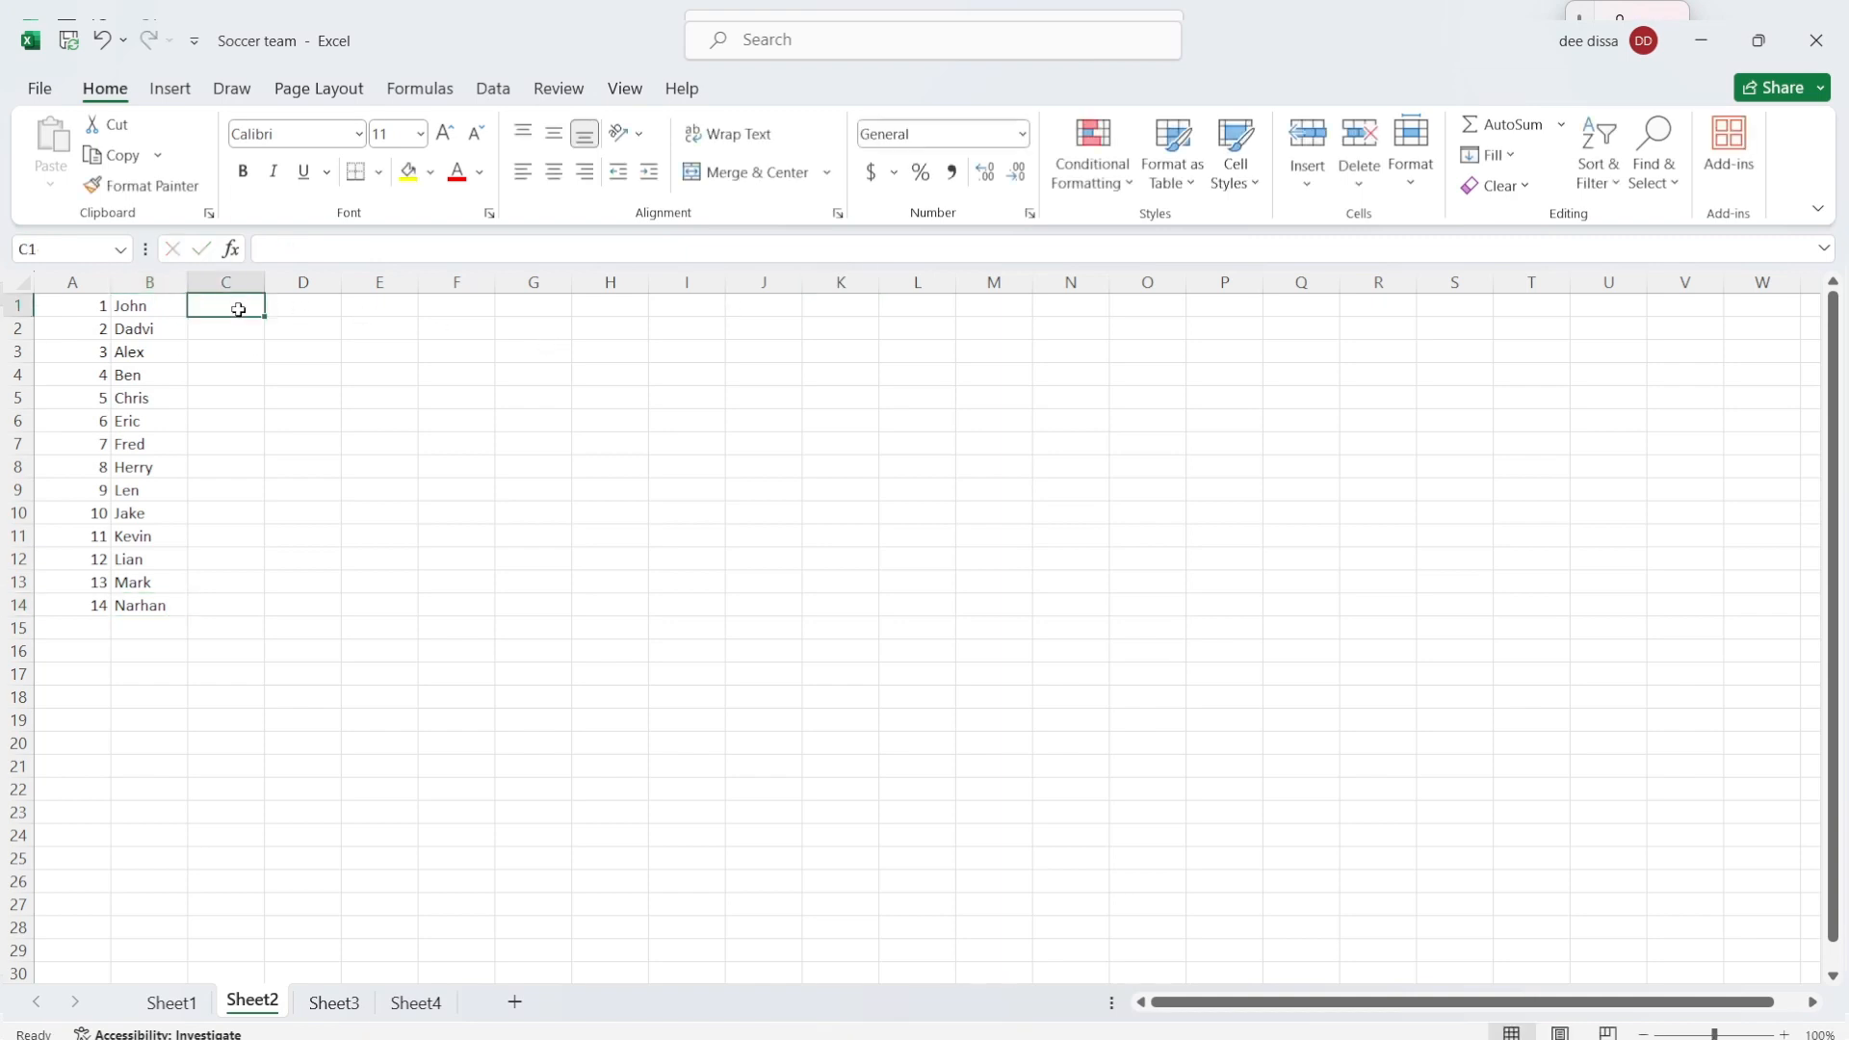
{"action": "type", "text": "0"}
{"action": "key", "text": "Return"}
{"action": "type", "text": "1"}
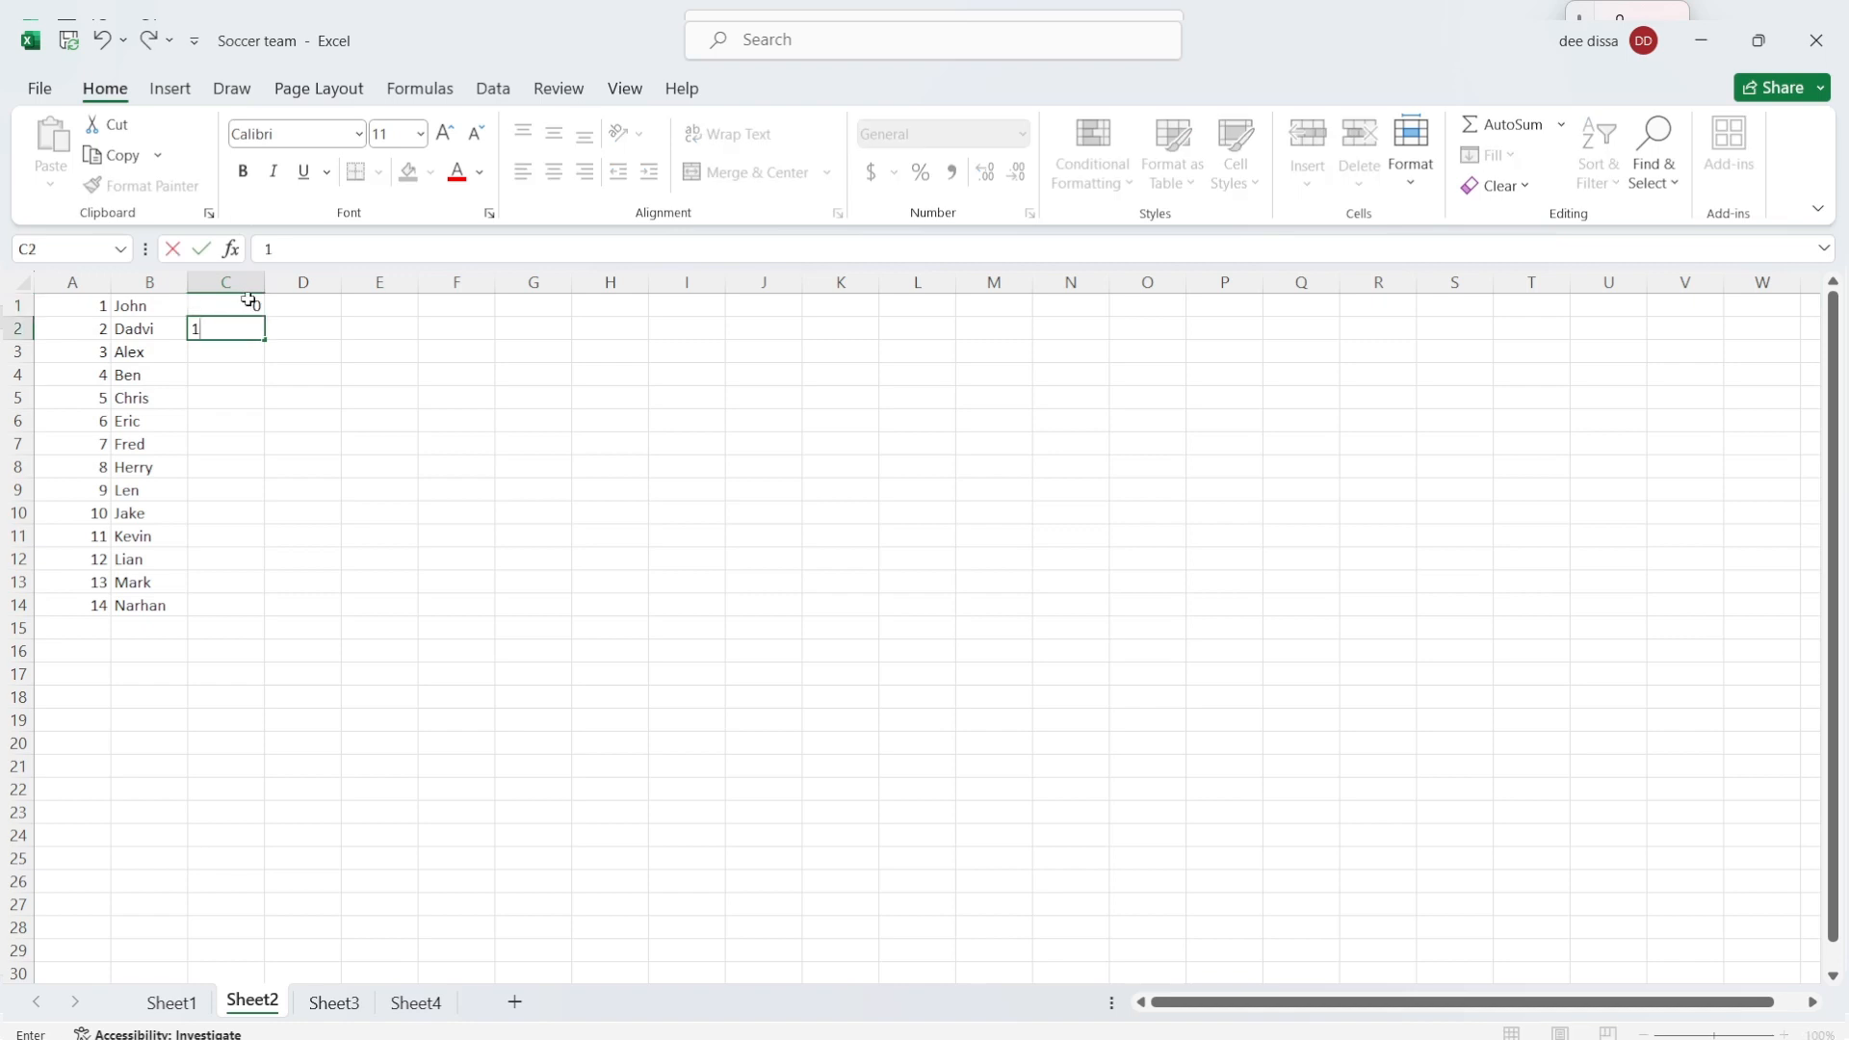
{"action": "key", "text": "Return"}
{"action": "type", "text": "3"}
{"action": "key", "text": "Return"}
{"action": "type", "text": "0"}
{"action": "key", "text": "Return"}
{"action": "type", "text": "1"}
{"action": "key", "text": "Return"}
{"action": "type", "text": "0"}
Step: Enter the goal counts 3, 5, 2, 0, 6, 2, 0, 1 in cells C7 to C14
{"action": "key", "text": "Return"}
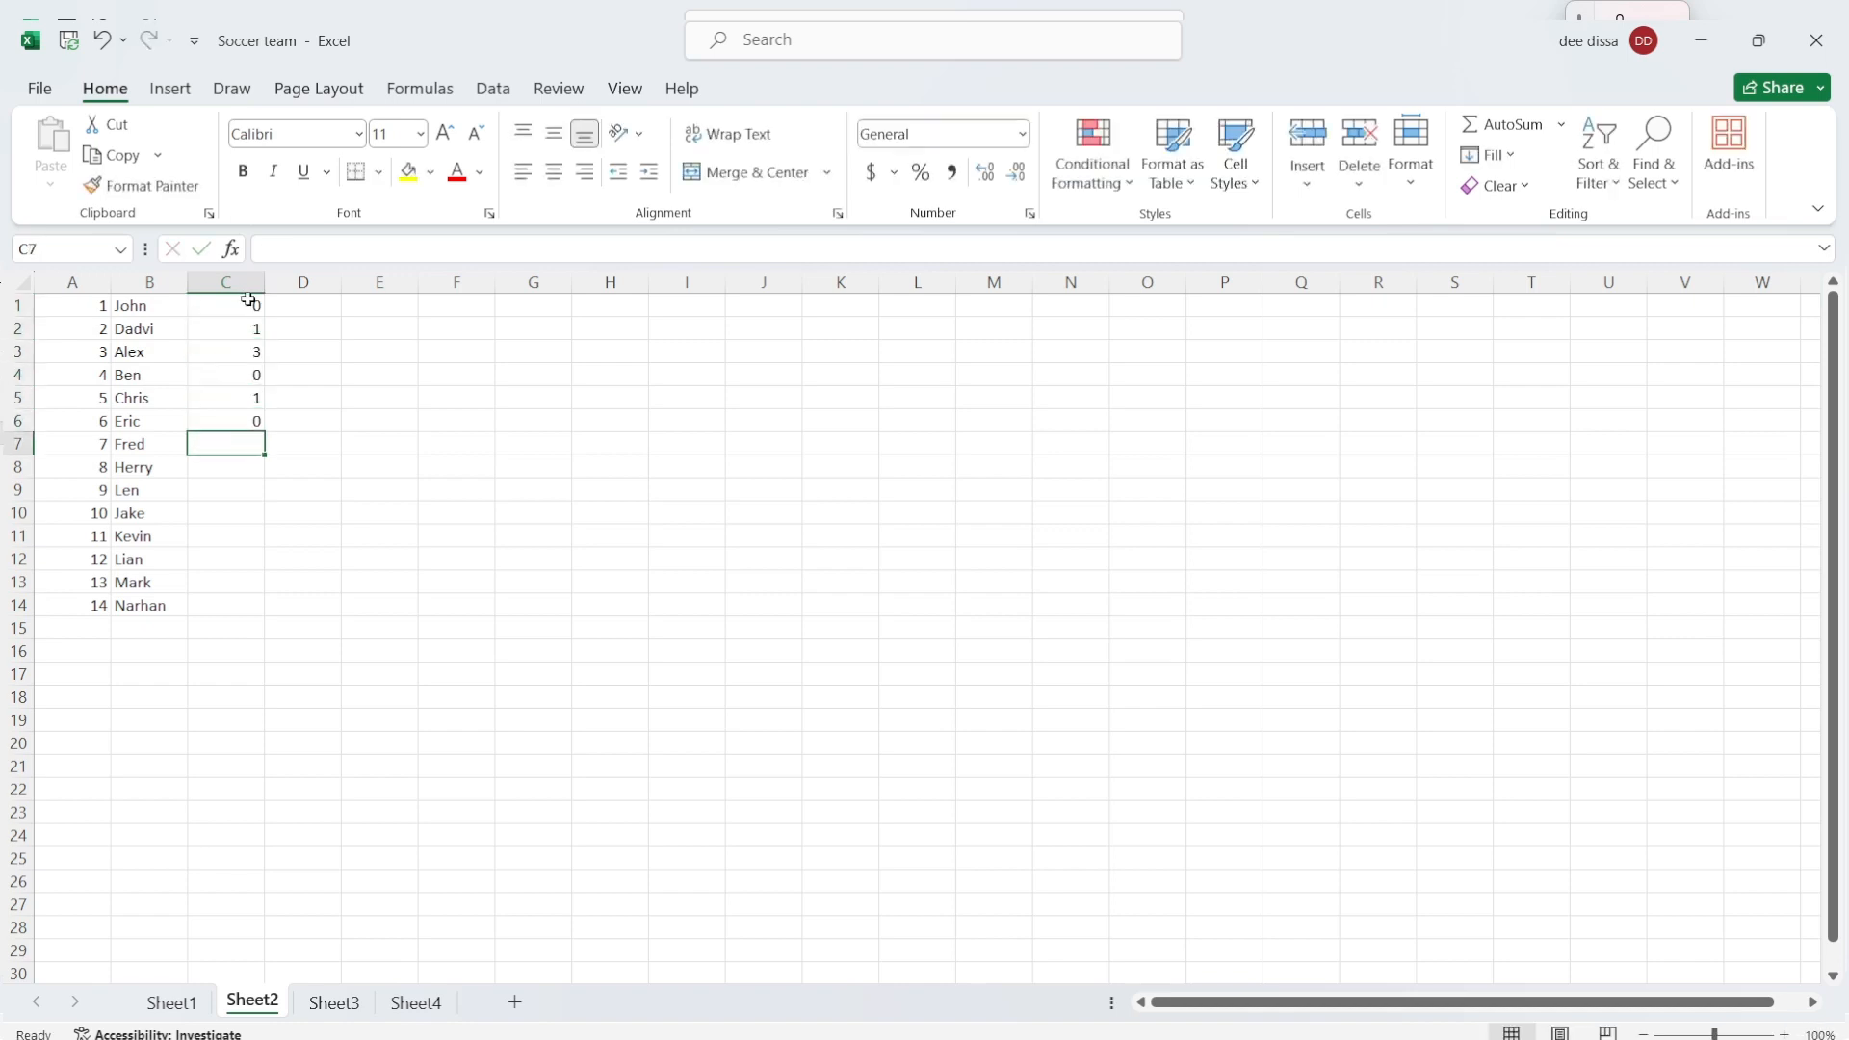
{"action": "type", "text": "3"}
{"action": "key", "text": "Return"}
{"action": "type", "text": "5"}
{"action": "key", "text": "Return"}
{"action": "type", "text": "2"}
{"action": "key", "text": "Return"}
{"action": "type", "text": "0"}
{"action": "key", "text": "Return"}
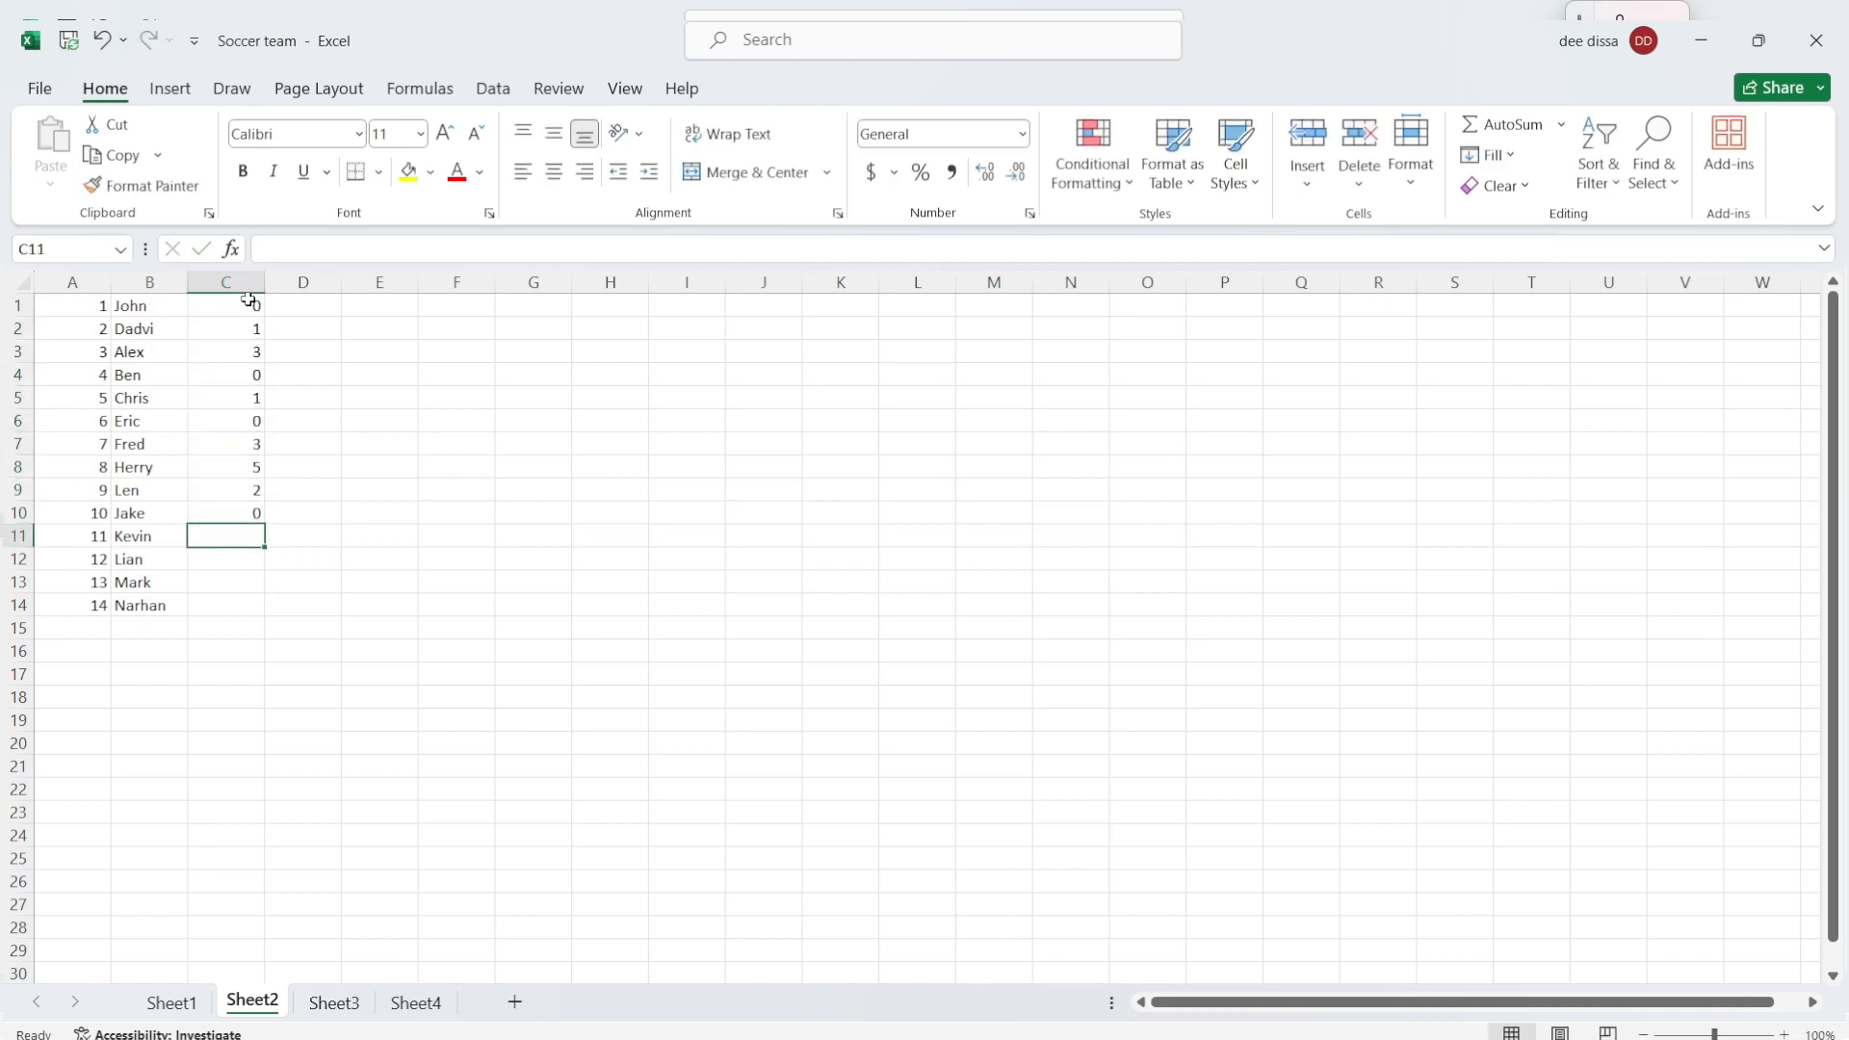
{"action": "type", "text": "6"}
{"action": "key", "text": "Return"}
{"action": "type", "text": "2"}
{"action": "key", "text": "Return"}
{"action": "type", "text": "0"}
{"action": "key", "text": "Return"}
{"action": "type", "text": "1"}
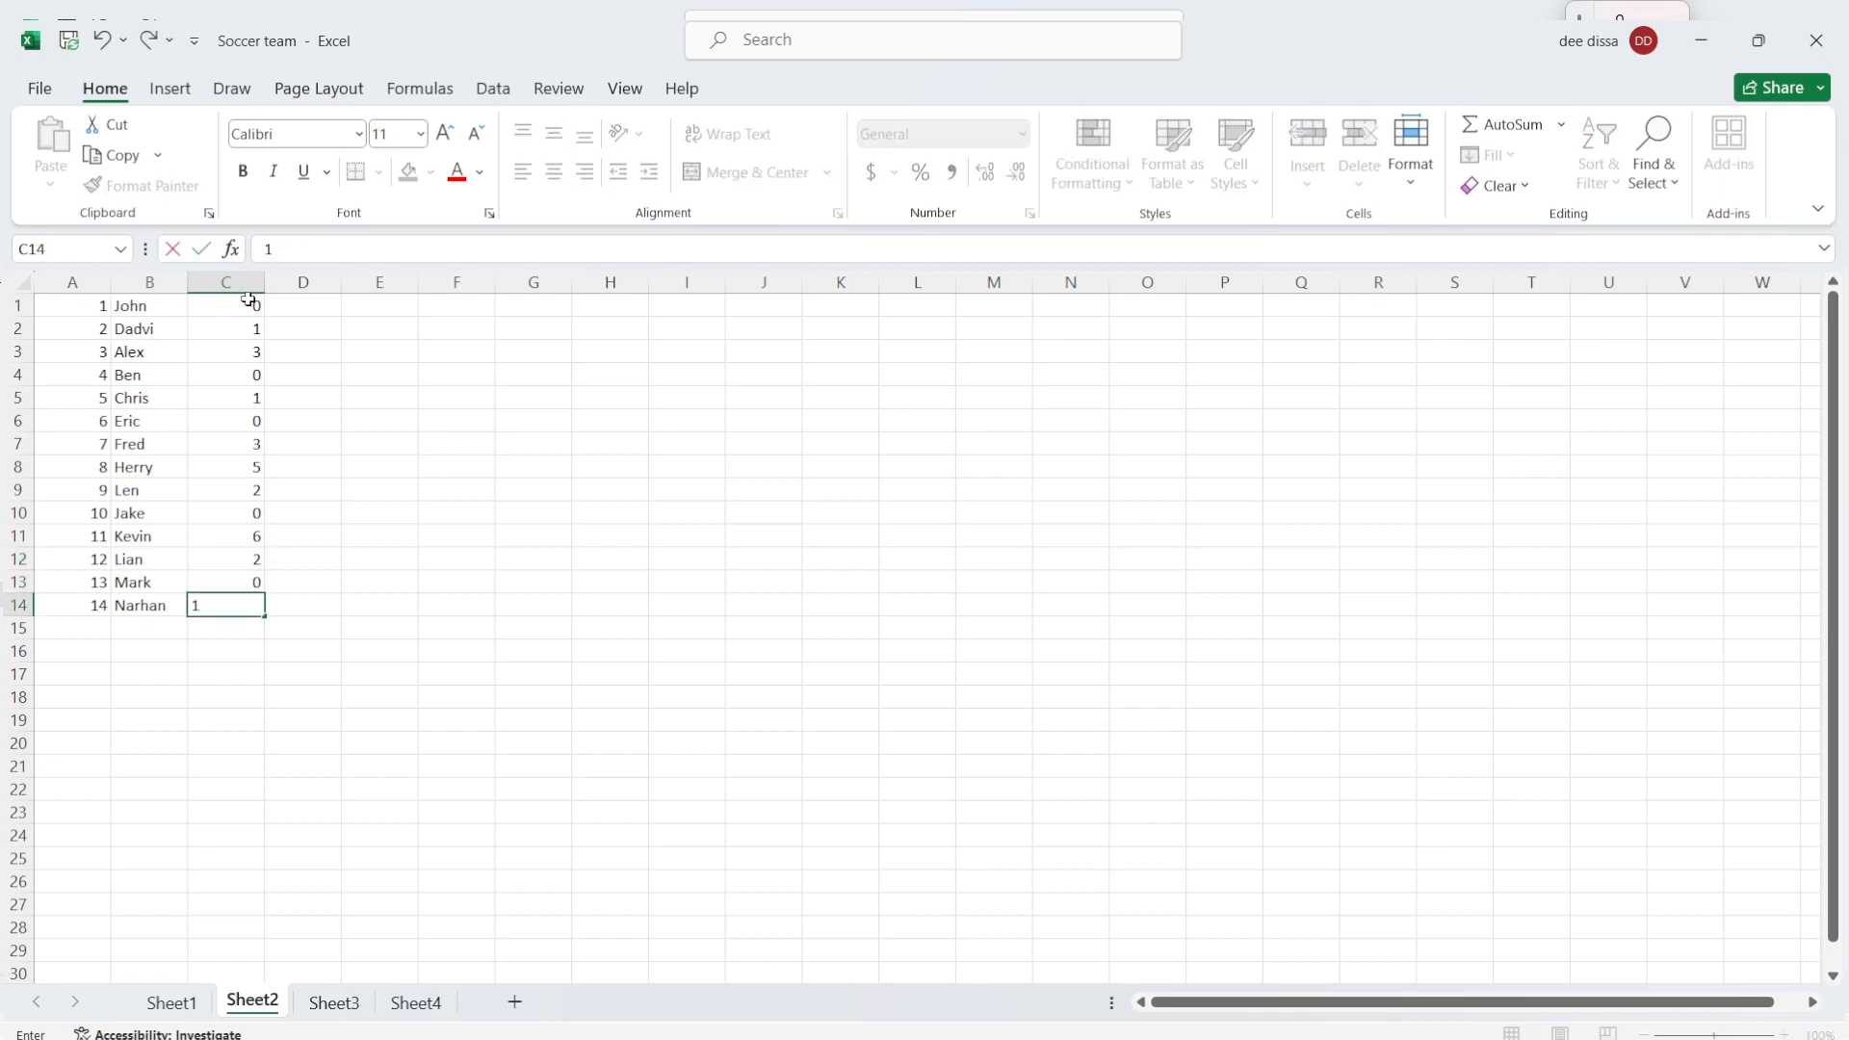
{"action": "key", "text": "Return"}
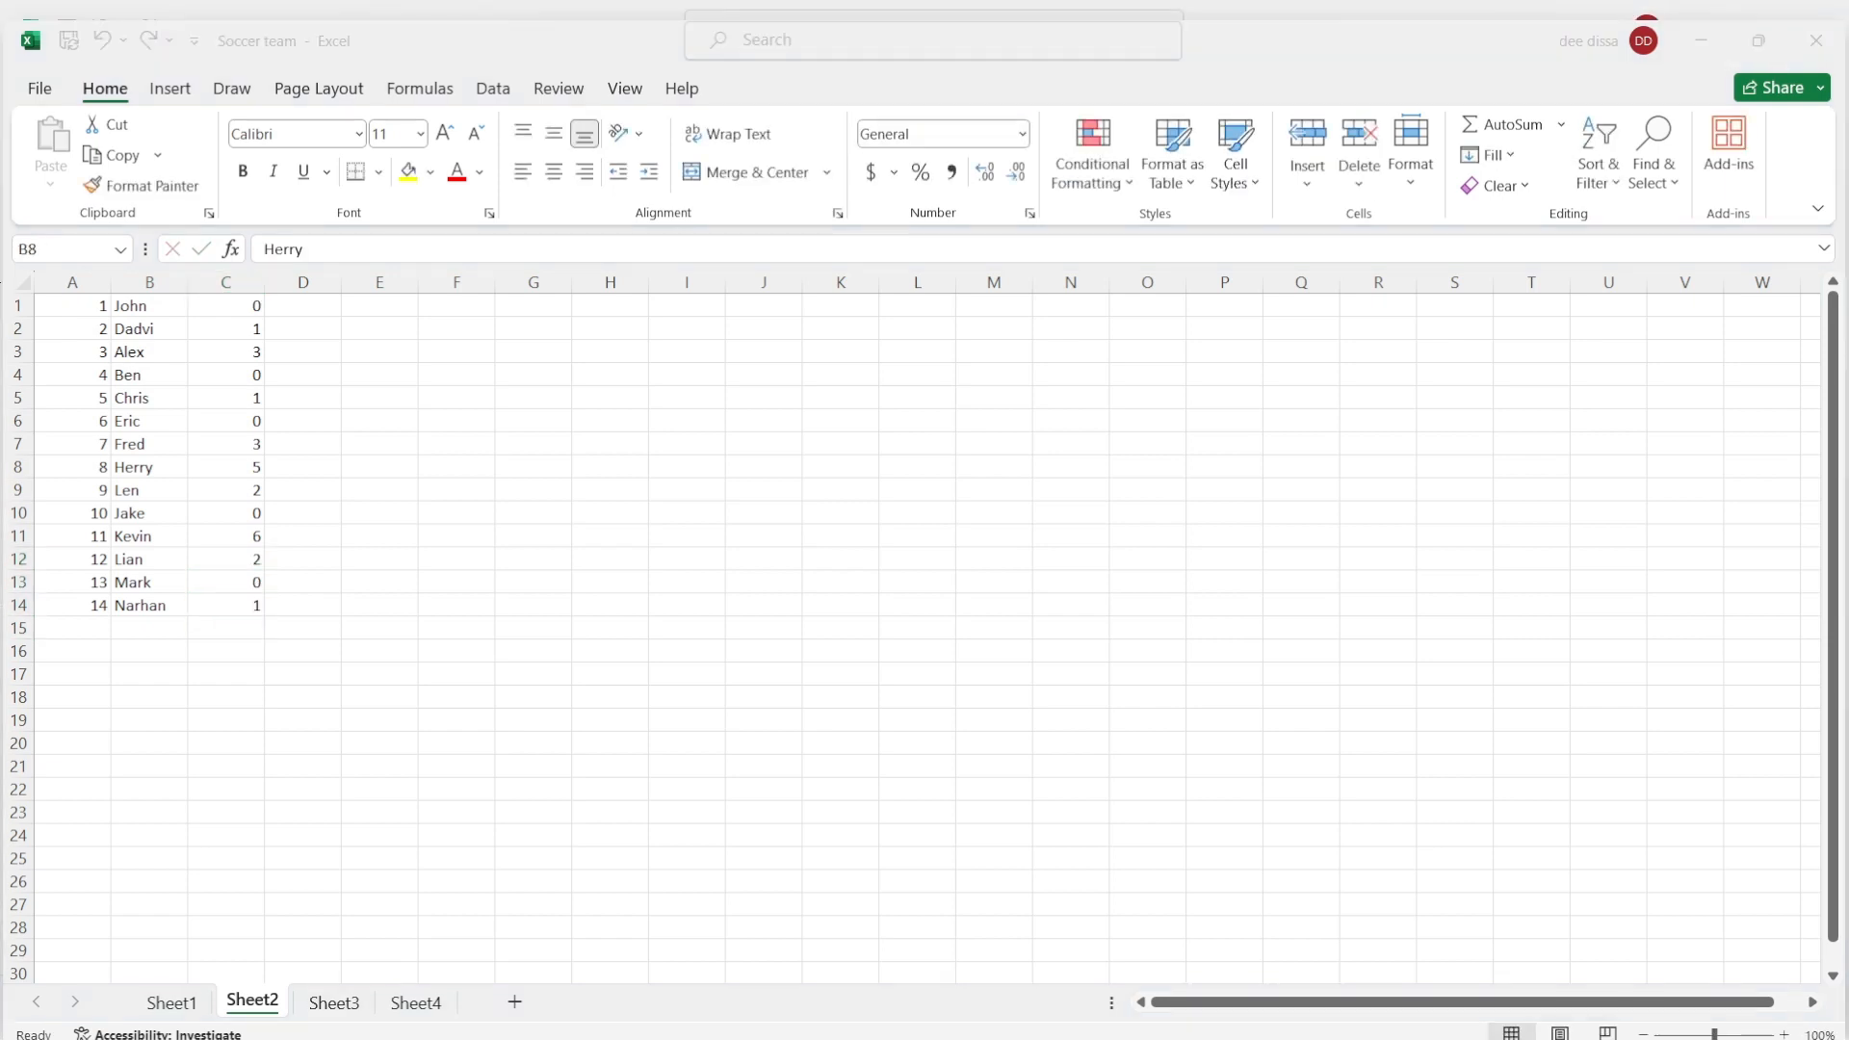
Step: Zoom the worksheet in and out, finishing at 175%
{"action": "left_click", "coordinate": [1687, 60]}
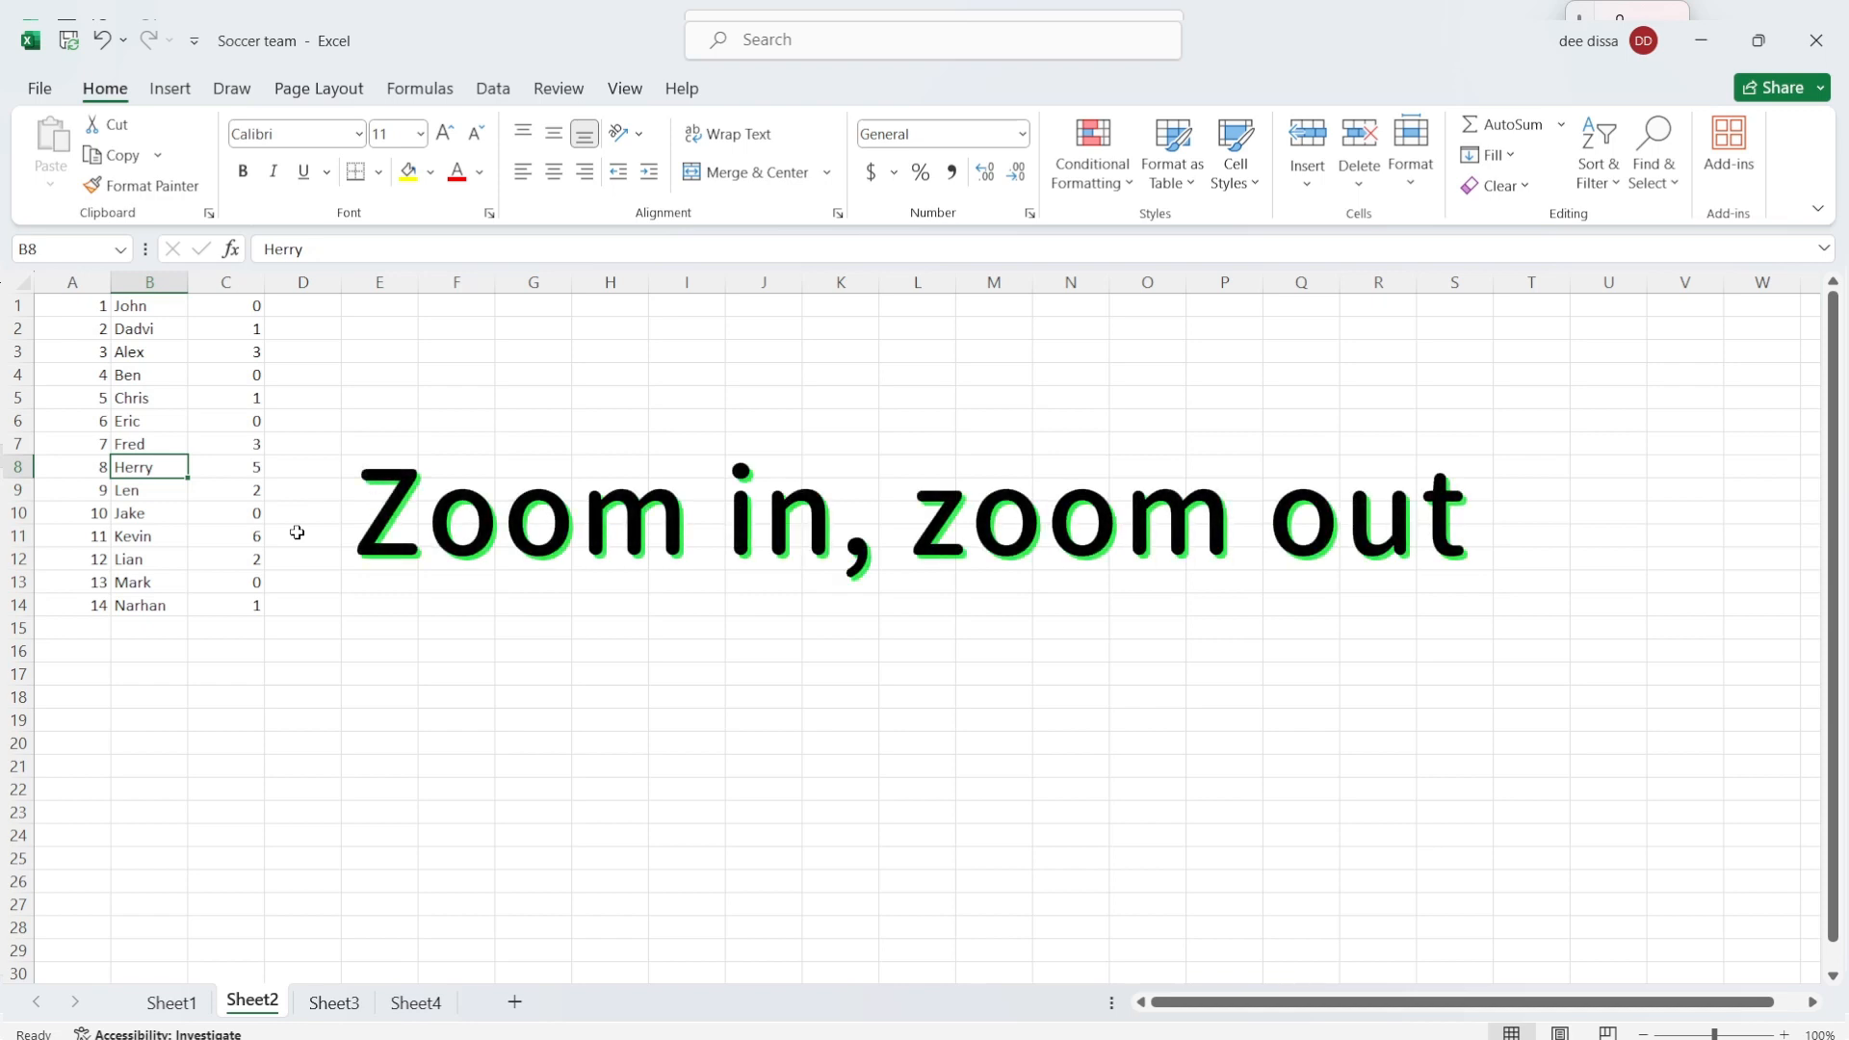
{"action": "scroll", "coordinate": [297, 532], "scroll_direction": "up", "scroll_amount": 6}
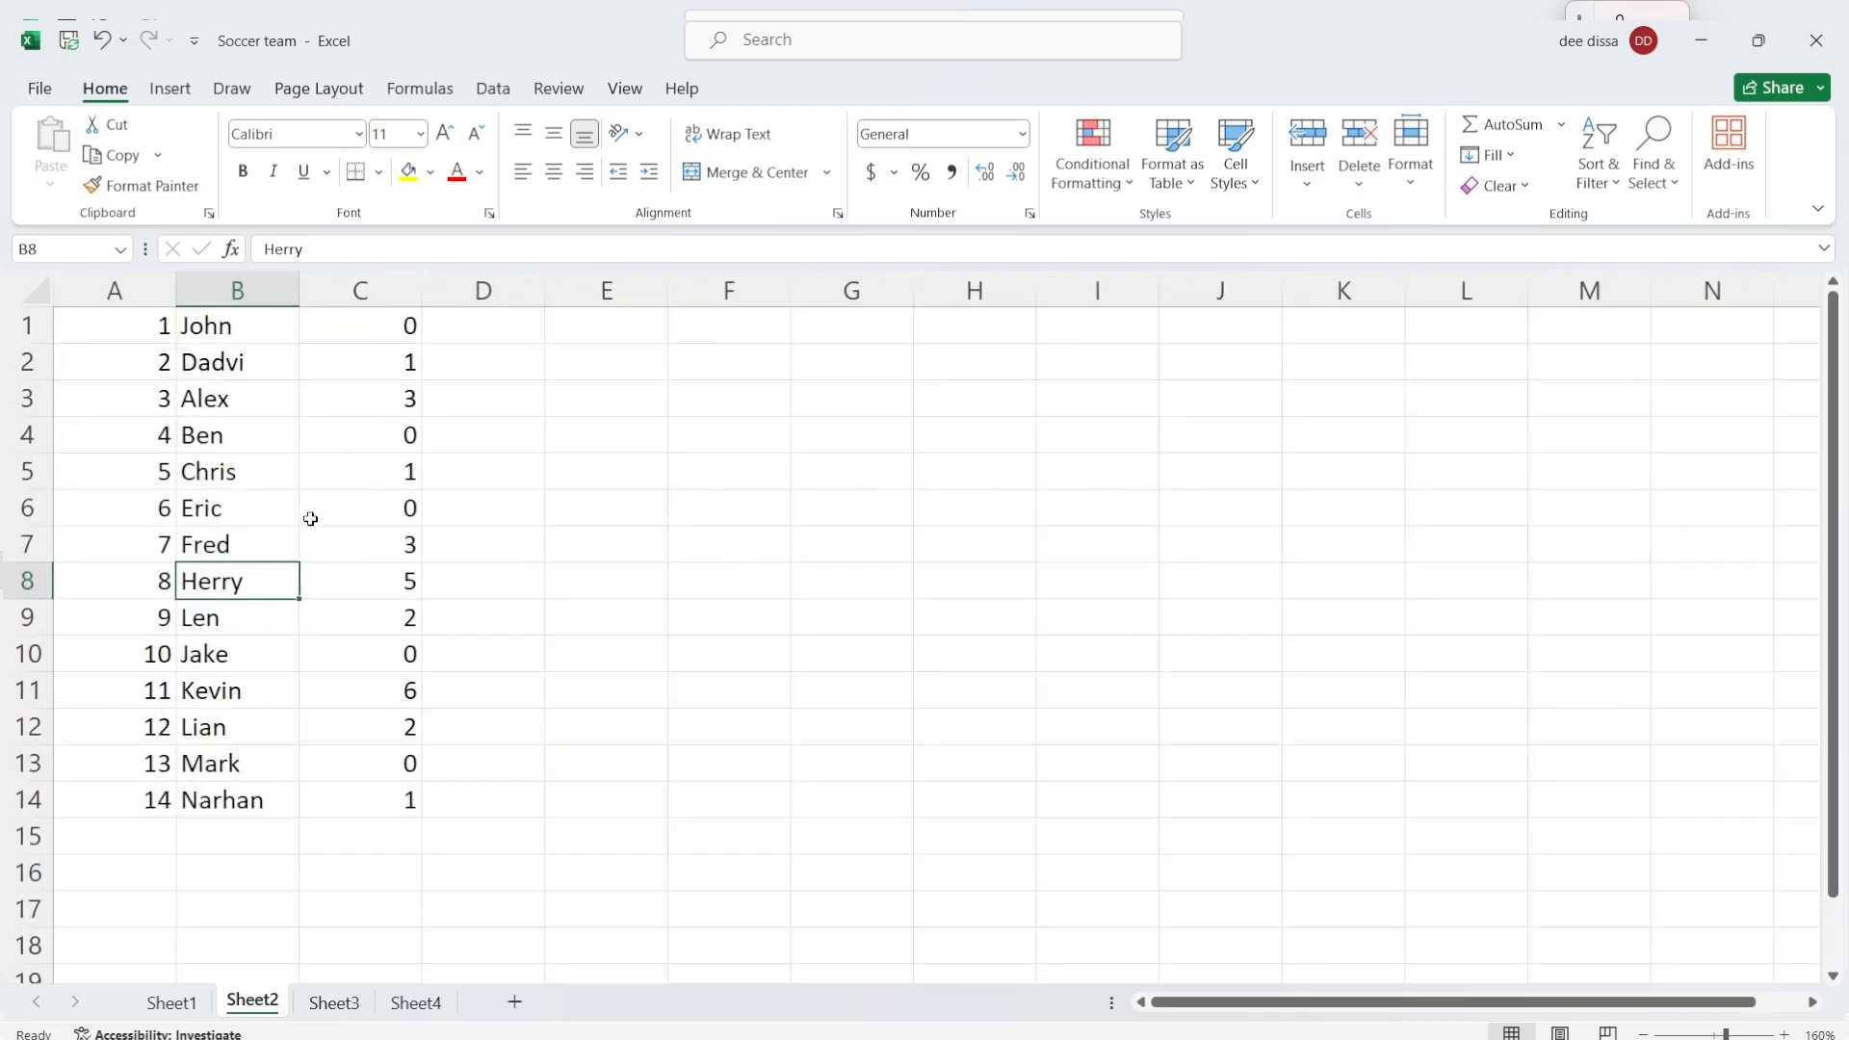
{"action": "scroll", "coordinate": [310, 519], "scroll_direction": "down", "scroll_amount": 8}
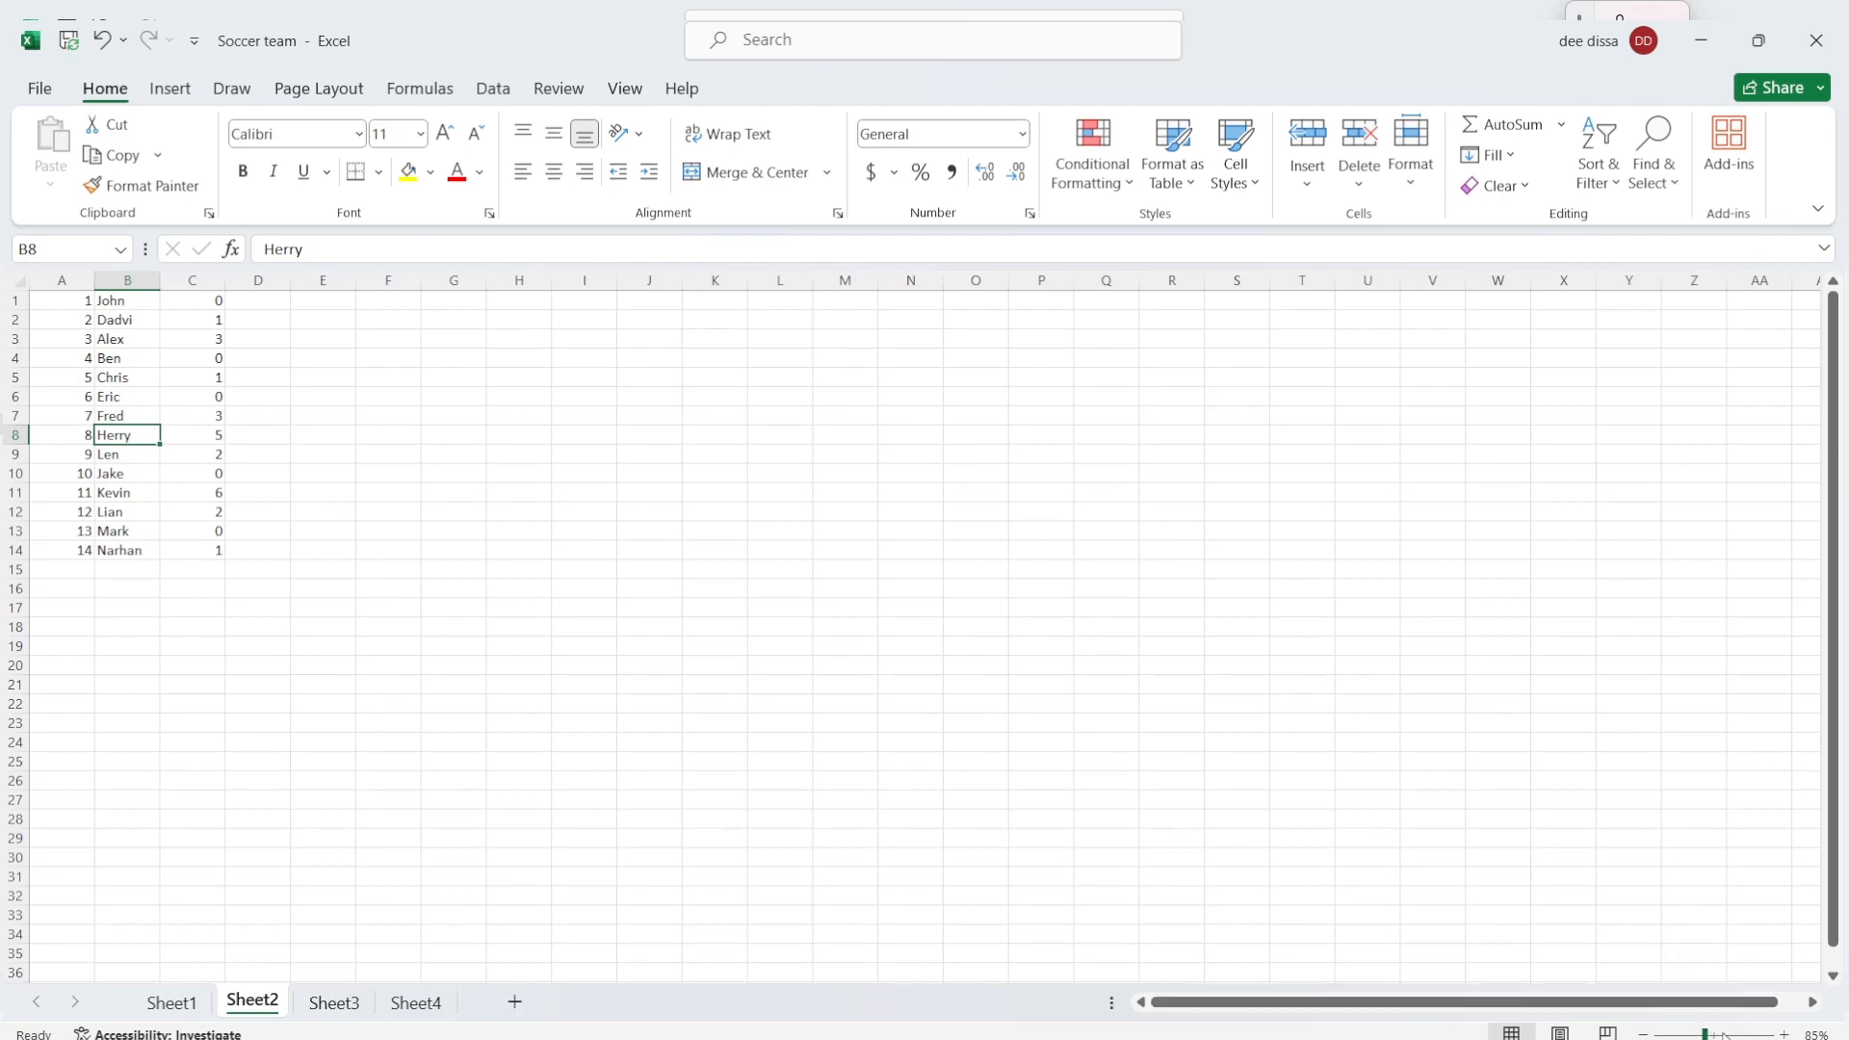
{"action": "mouse_move", "coordinate": [1705, 1034]}
{"action": "left_mouse_down"}
{"action": "mouse_move", "coordinate": [1733, 1035]}
{"action": "mouse_move", "coordinate": [1714, 1034]}
{"action": "left_mouse_up"}
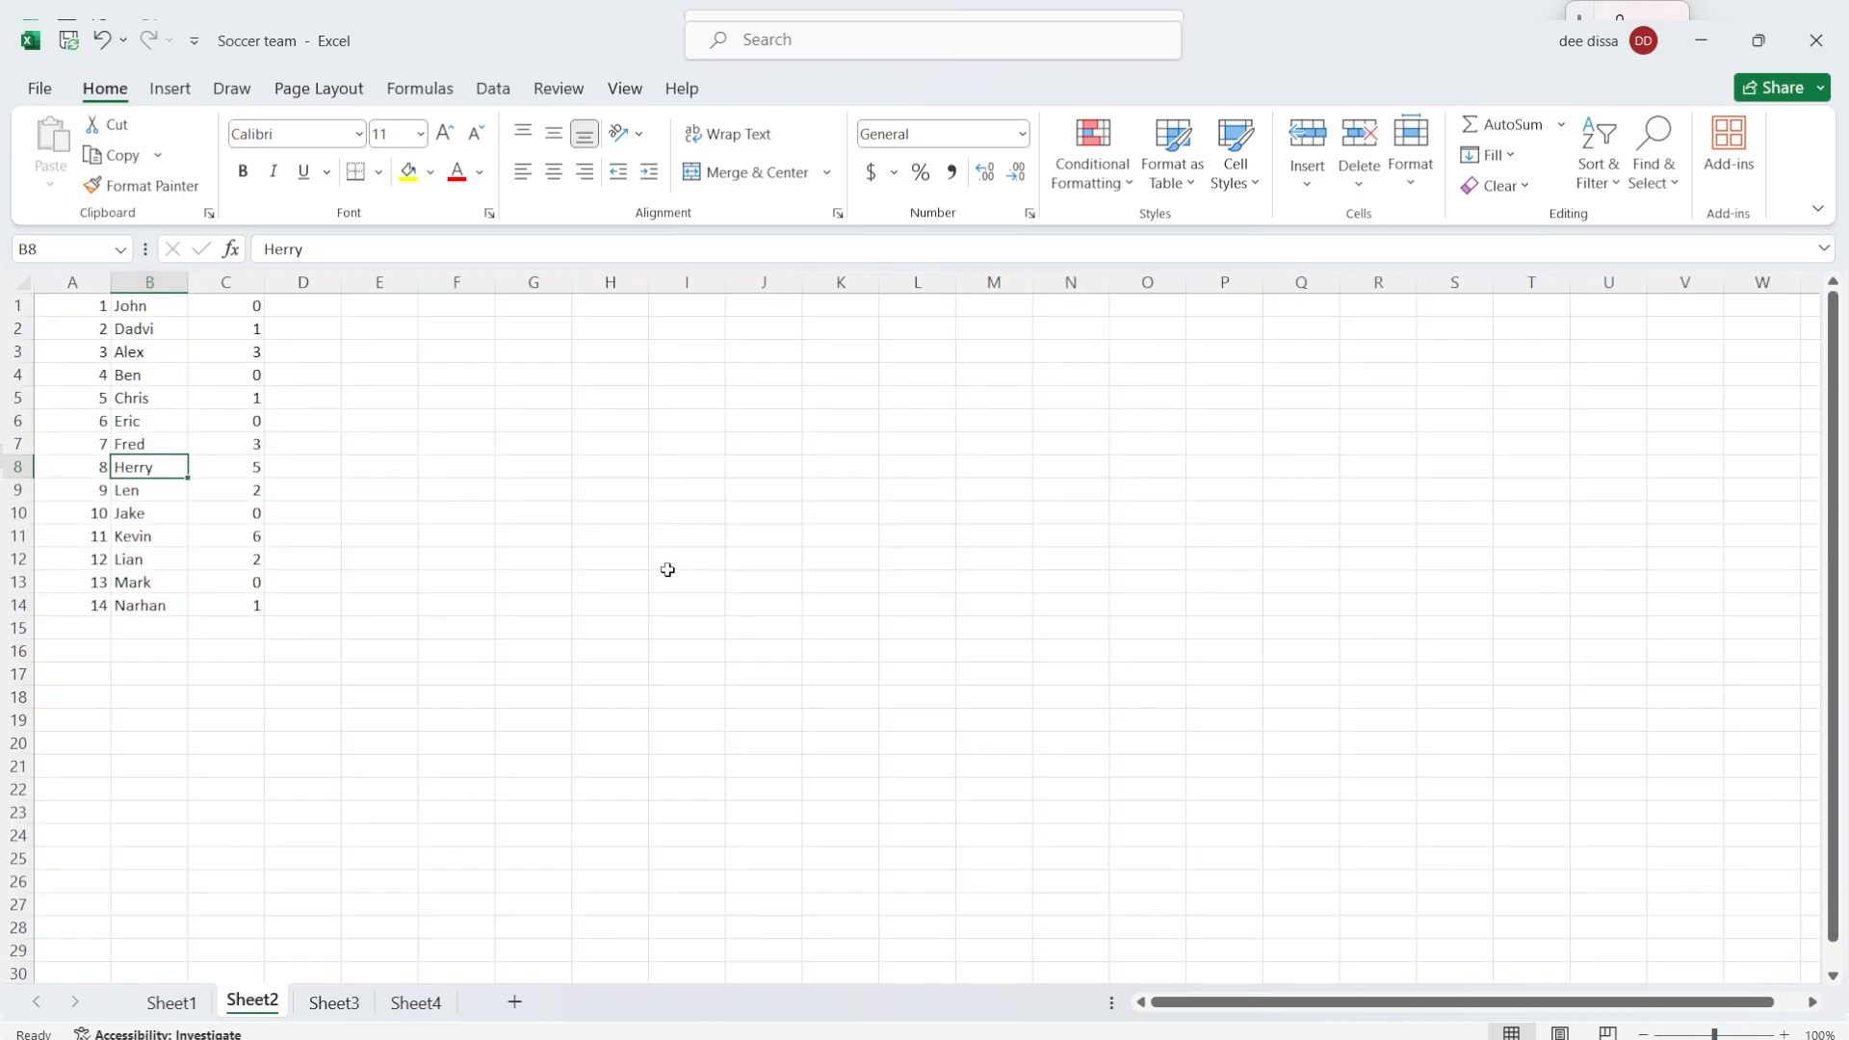
{"action": "scroll", "coordinate": [665, 569], "scroll_direction": "up", "scroll_amount": 5}
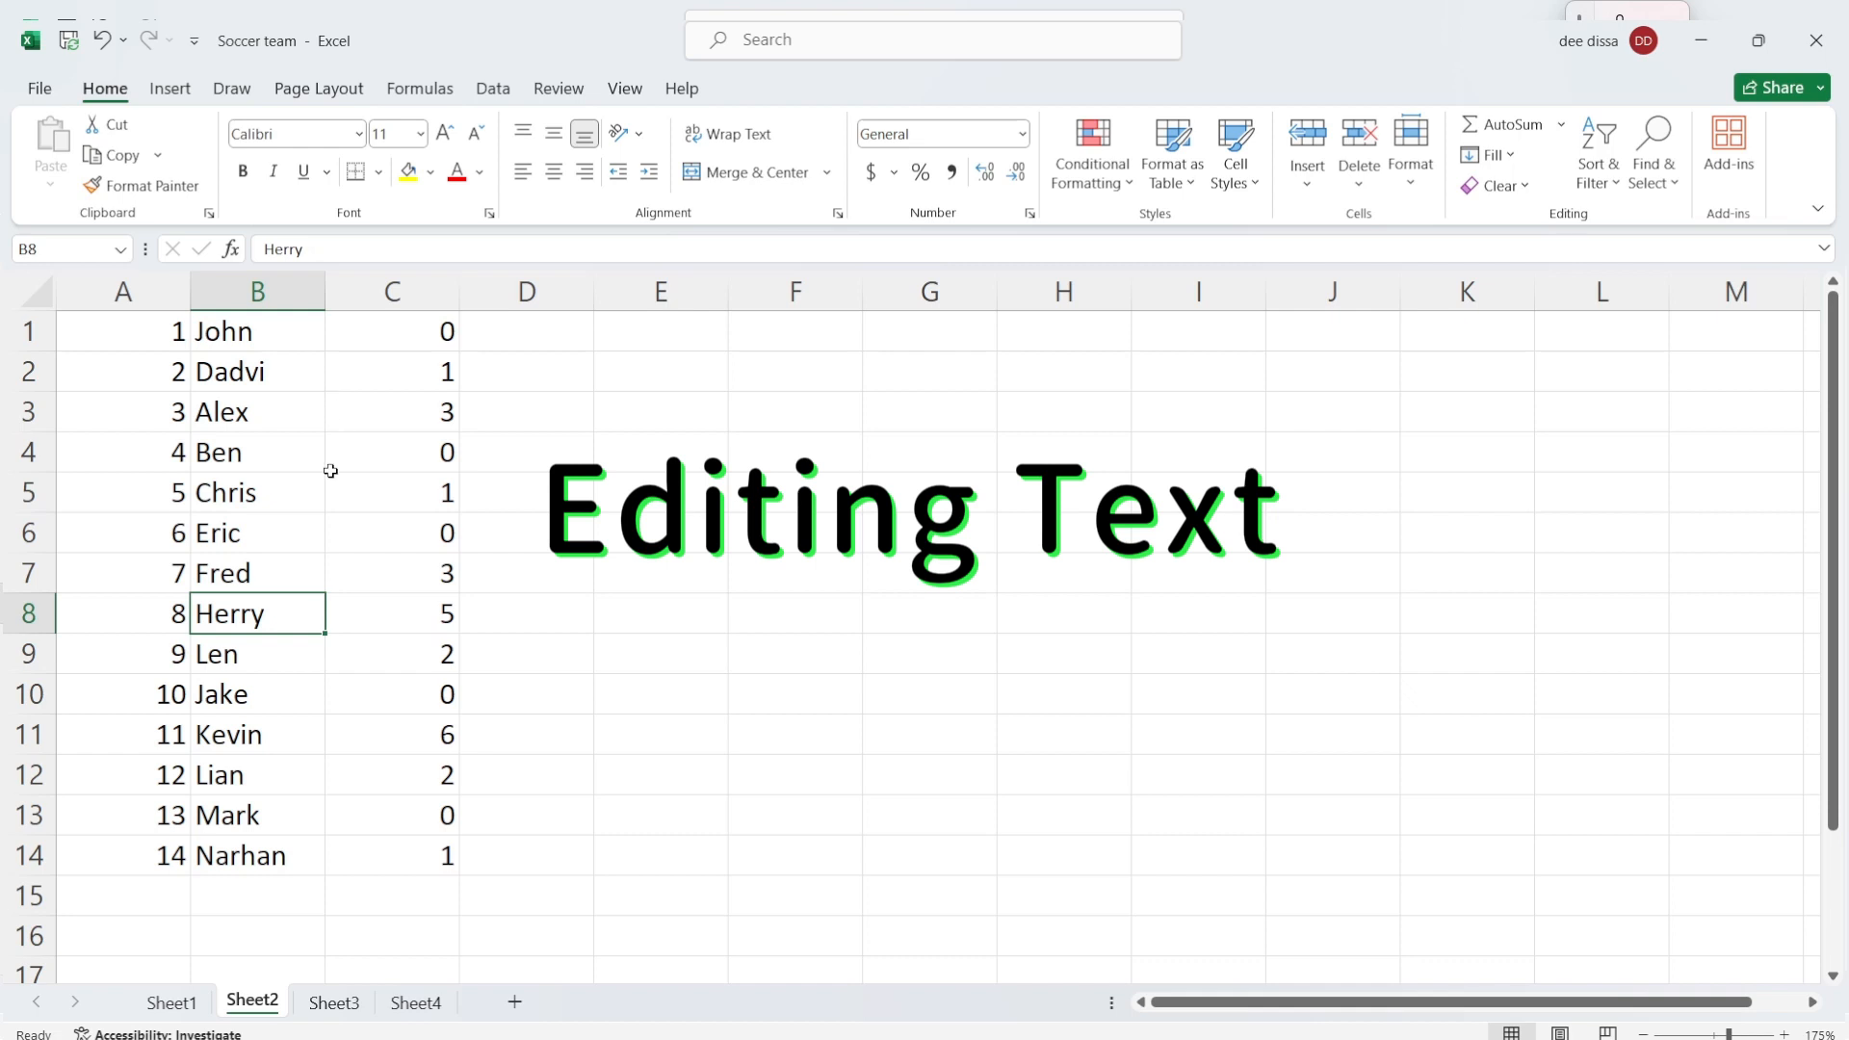
Step: Edit cell B2 to correct the misspelled player name so it reads properly
{"action": "left_click", "coordinate": [263, 373]}
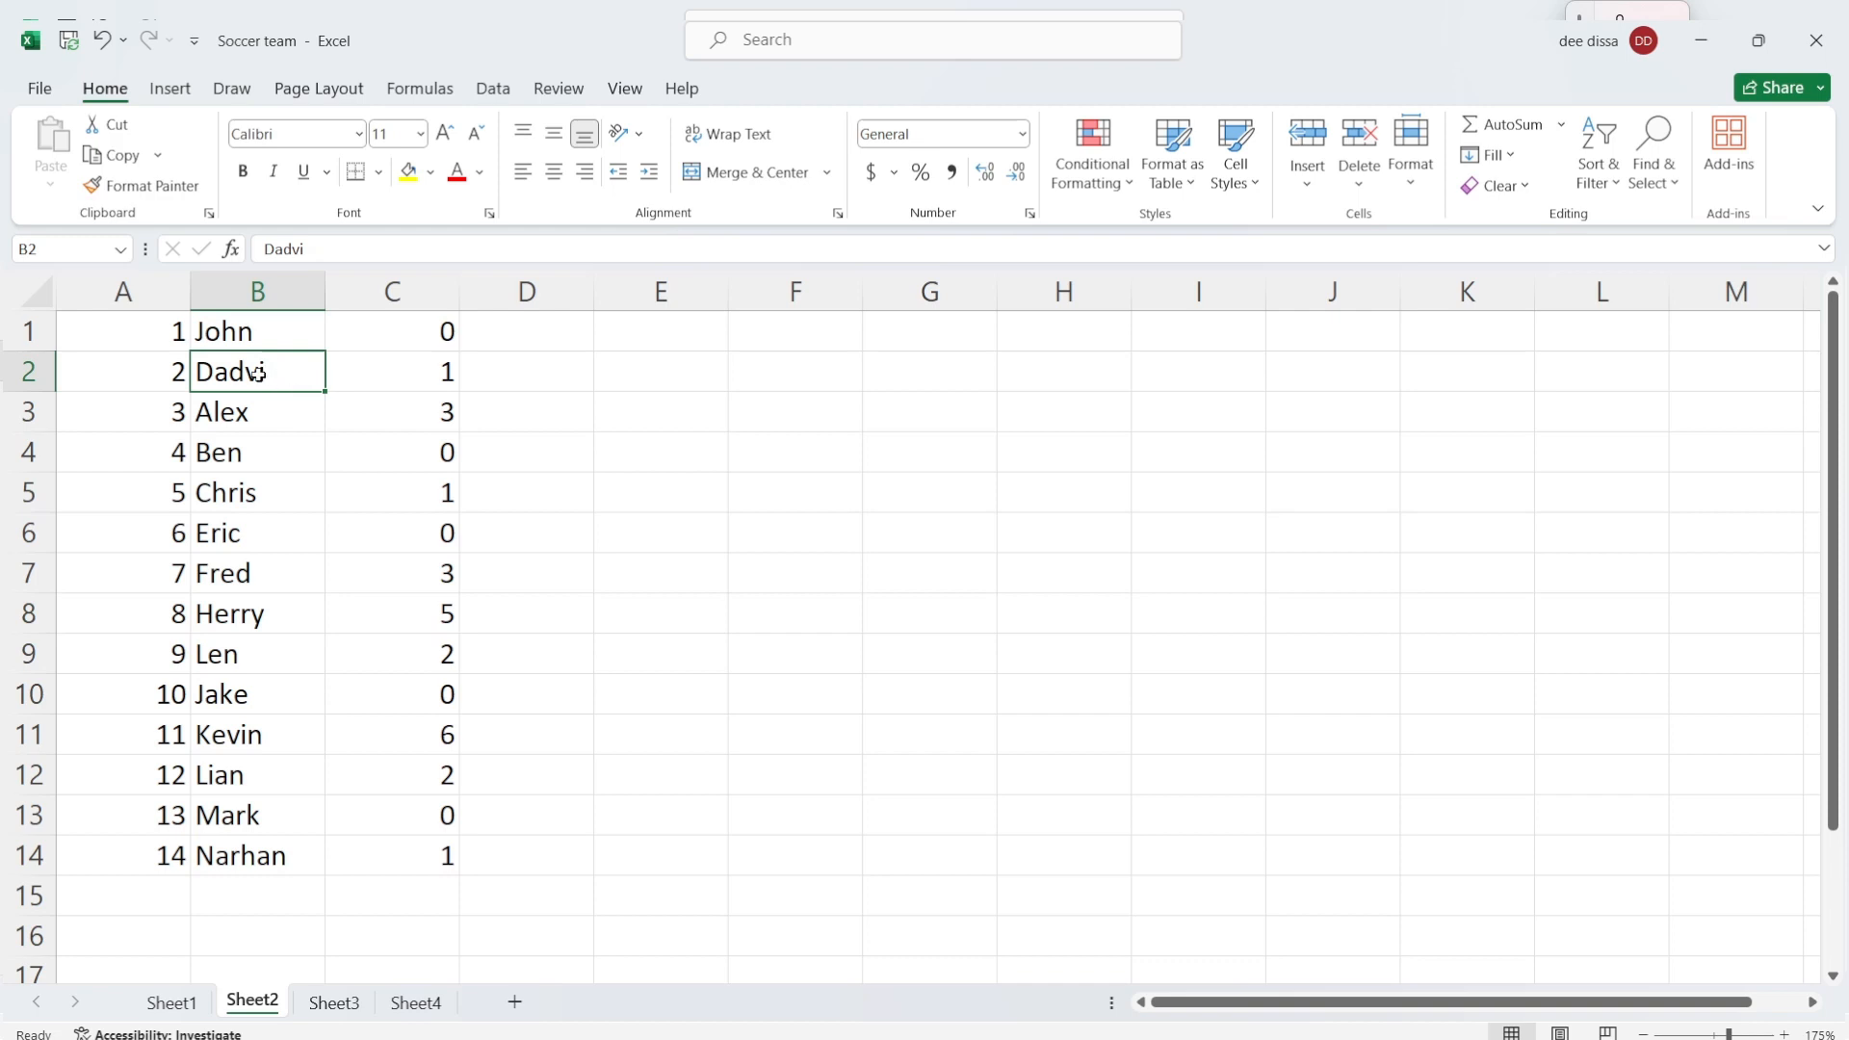
{"action": "left_click", "coordinate": [258, 375], "text": "alt"}
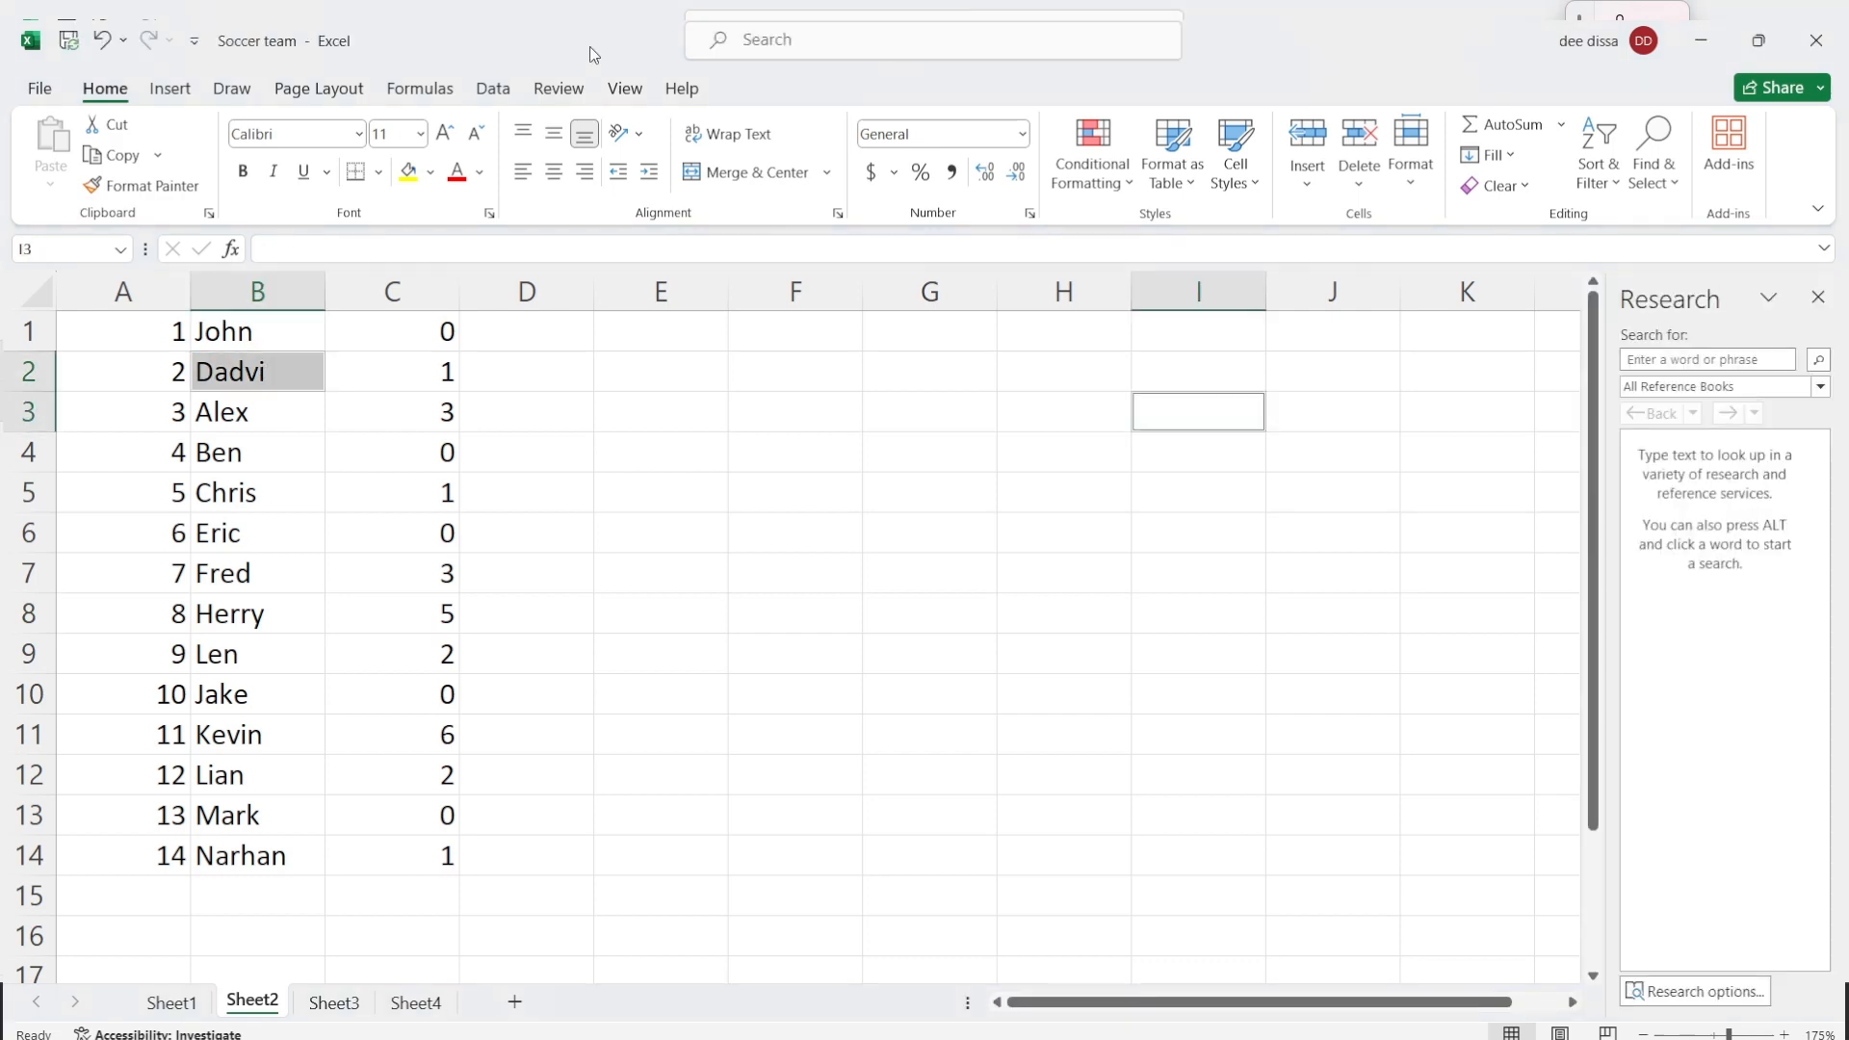
{"action": "left_click", "coordinate": [271, 370]}
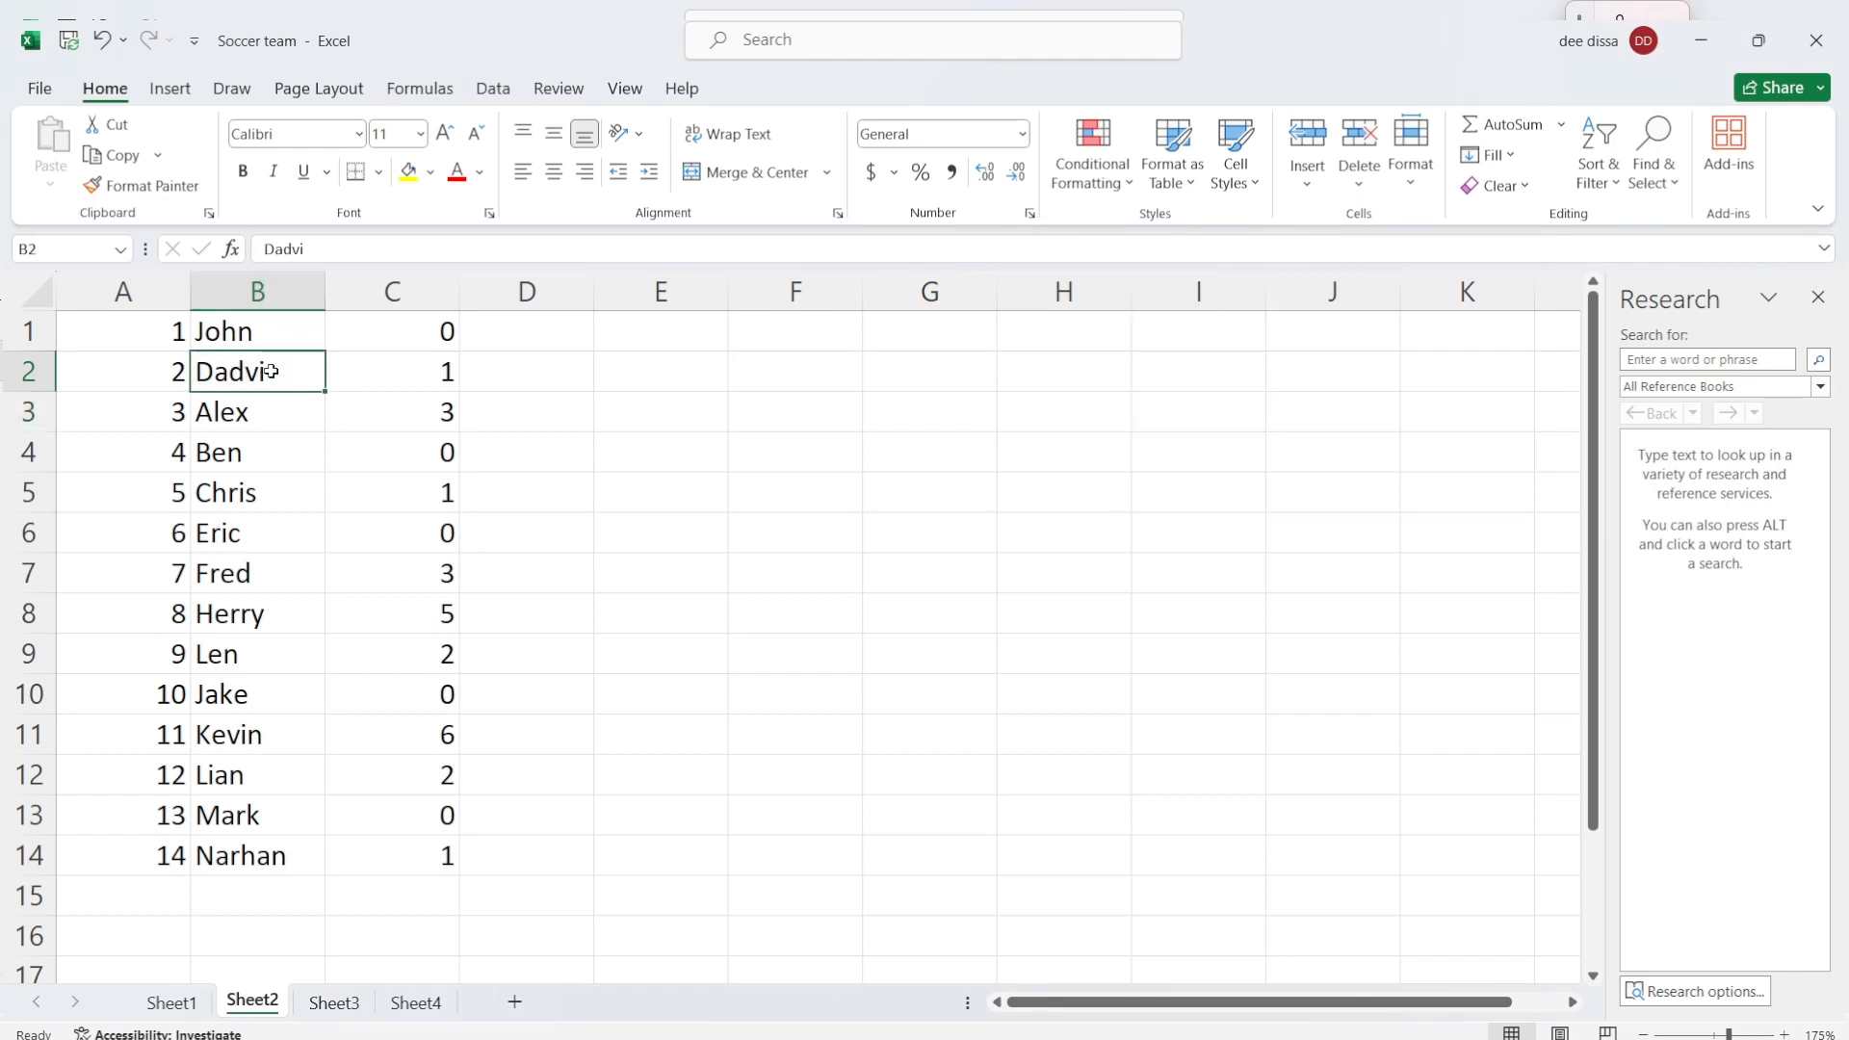
{"action": "double_click", "coordinate": [251, 374]}
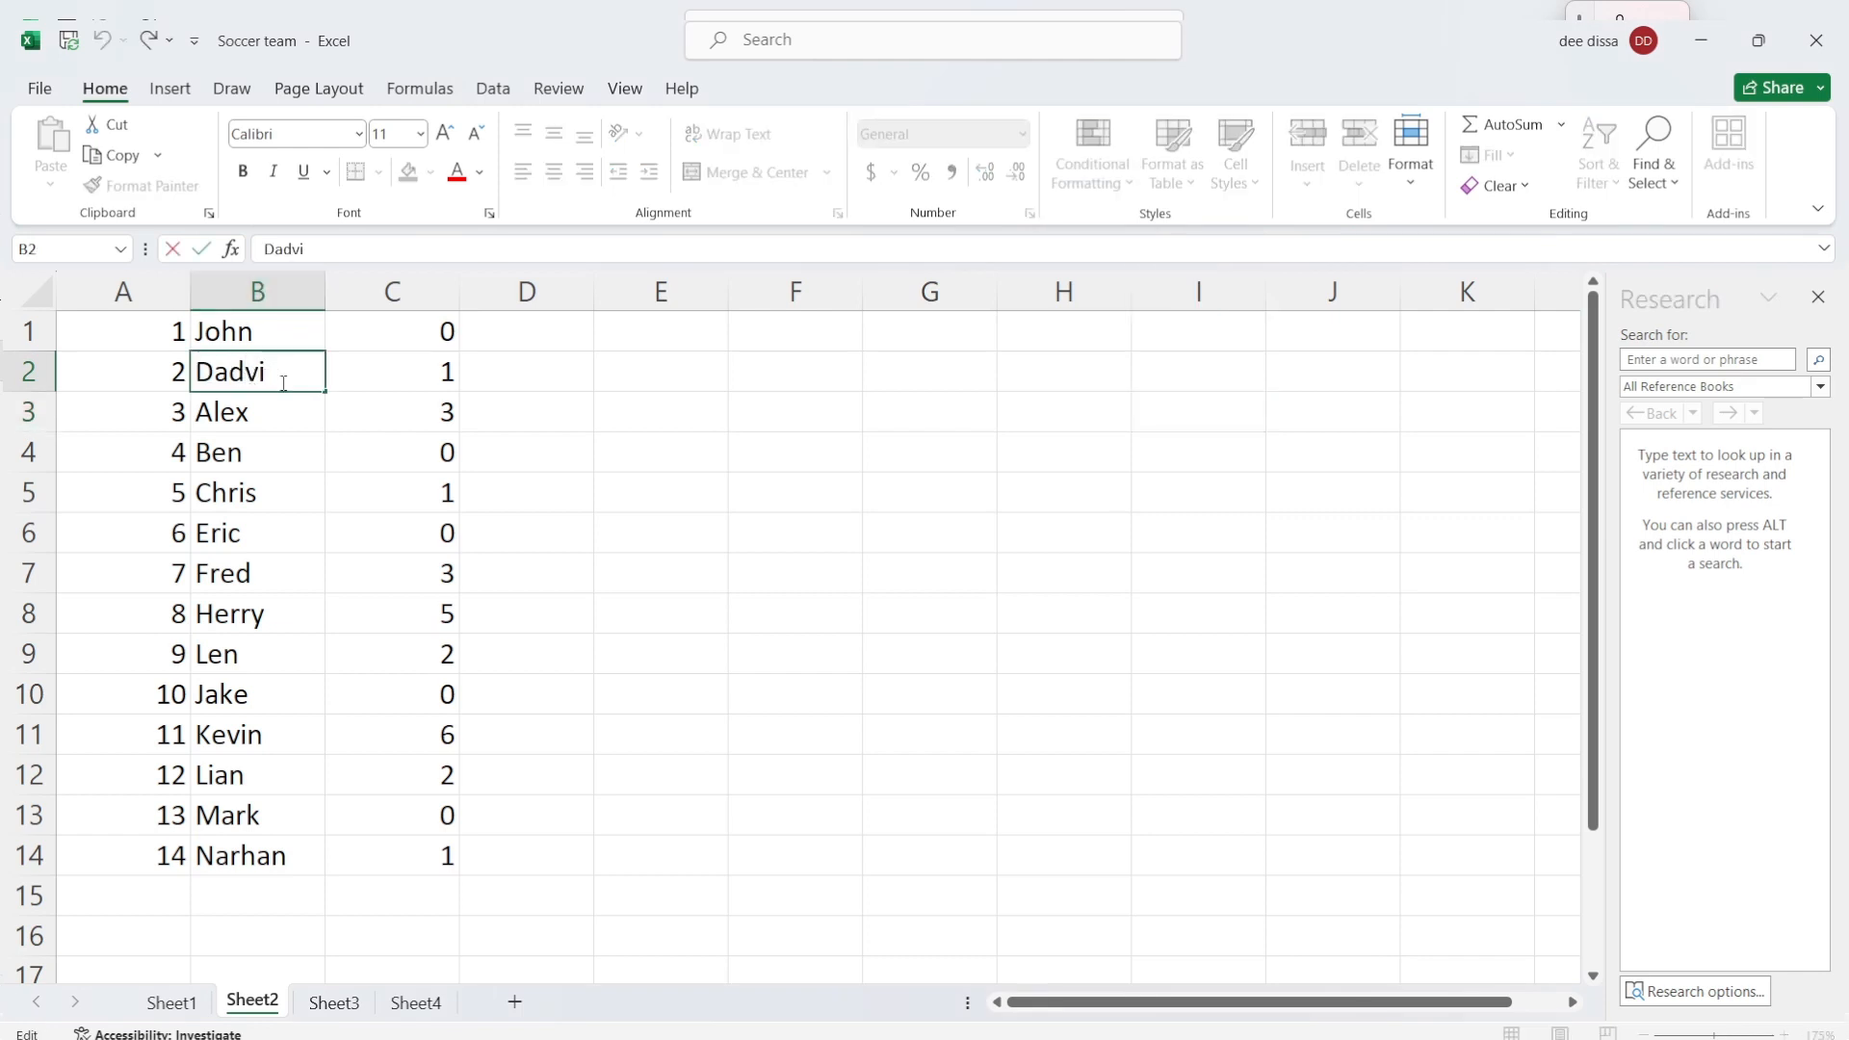
{"action": "left_click", "coordinate": [279, 375]}
{"action": "key", "text": "BackSpace"}
{"action": "key", "text": "BackSpace"}
{"action": "key", "text": "BackSpace"}
{"action": "type", "text": "vid"}
{"action": "key", "text": "ctrl+n"}
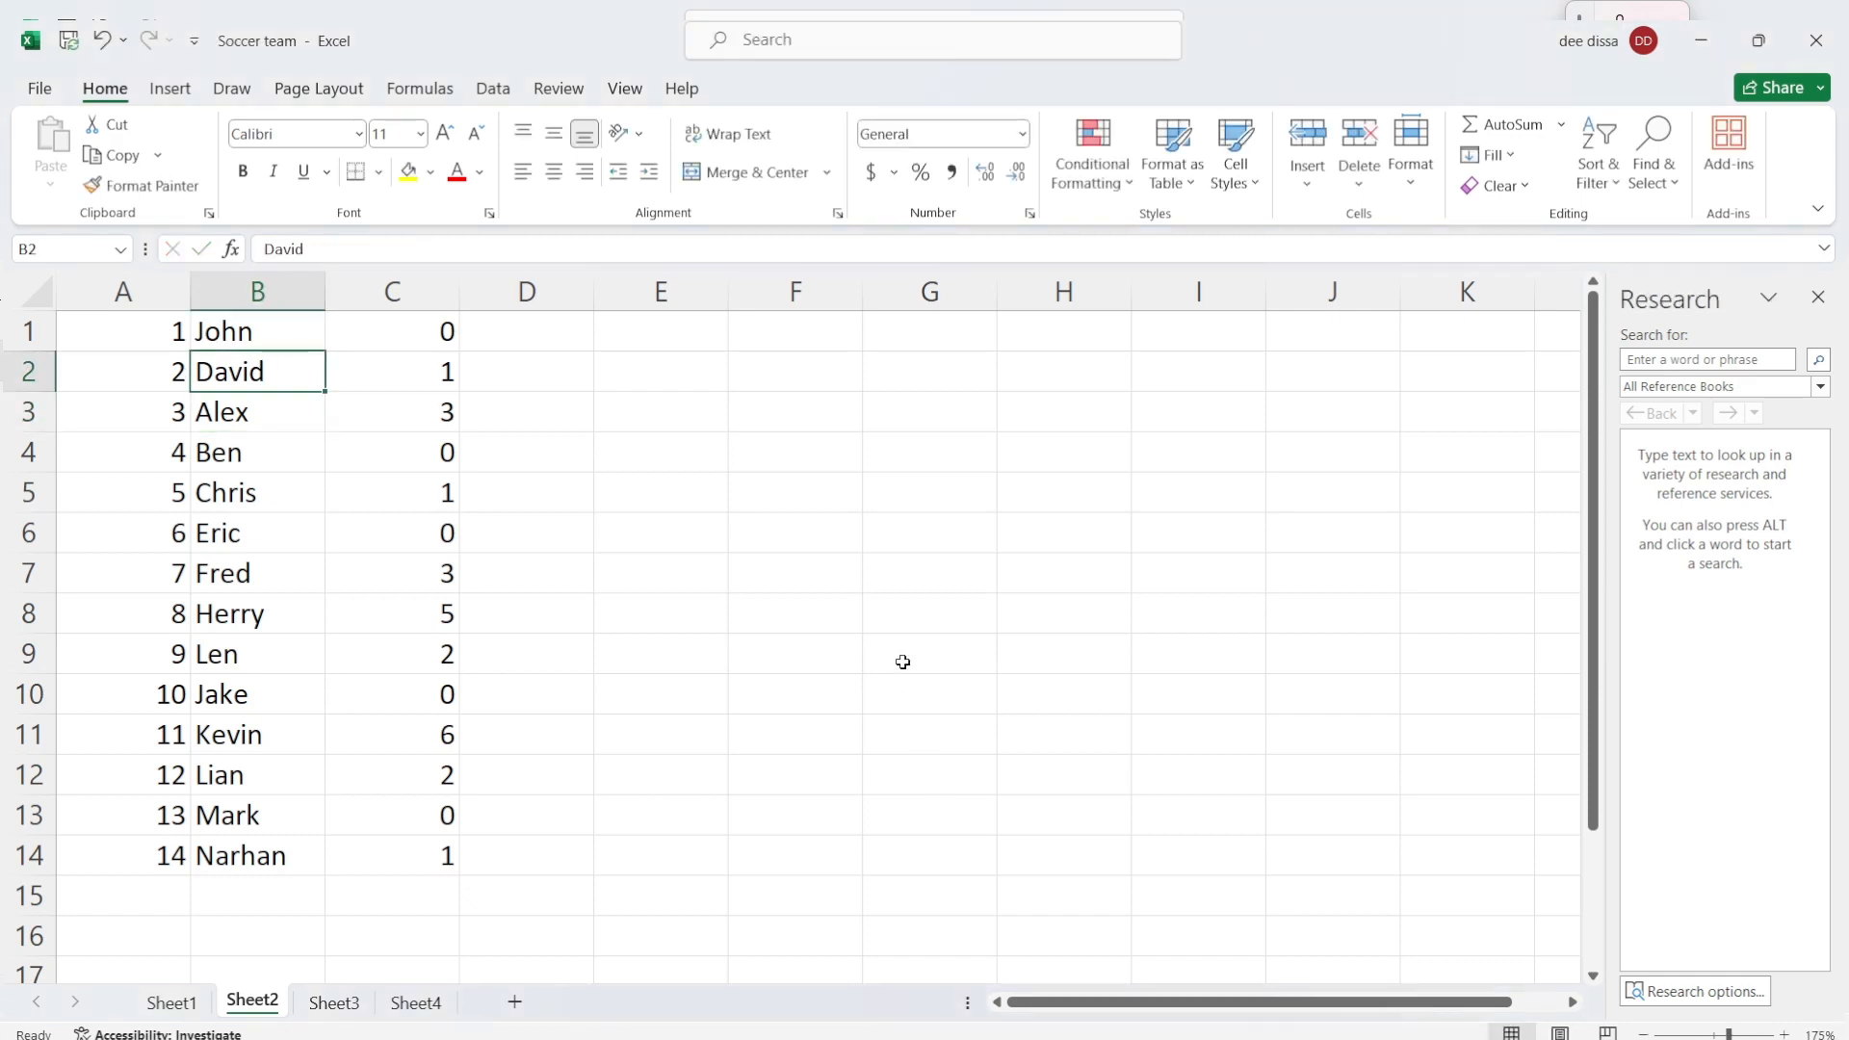
{"action": "key", "text": "Down"}
{"action": "key", "text": "Down"}
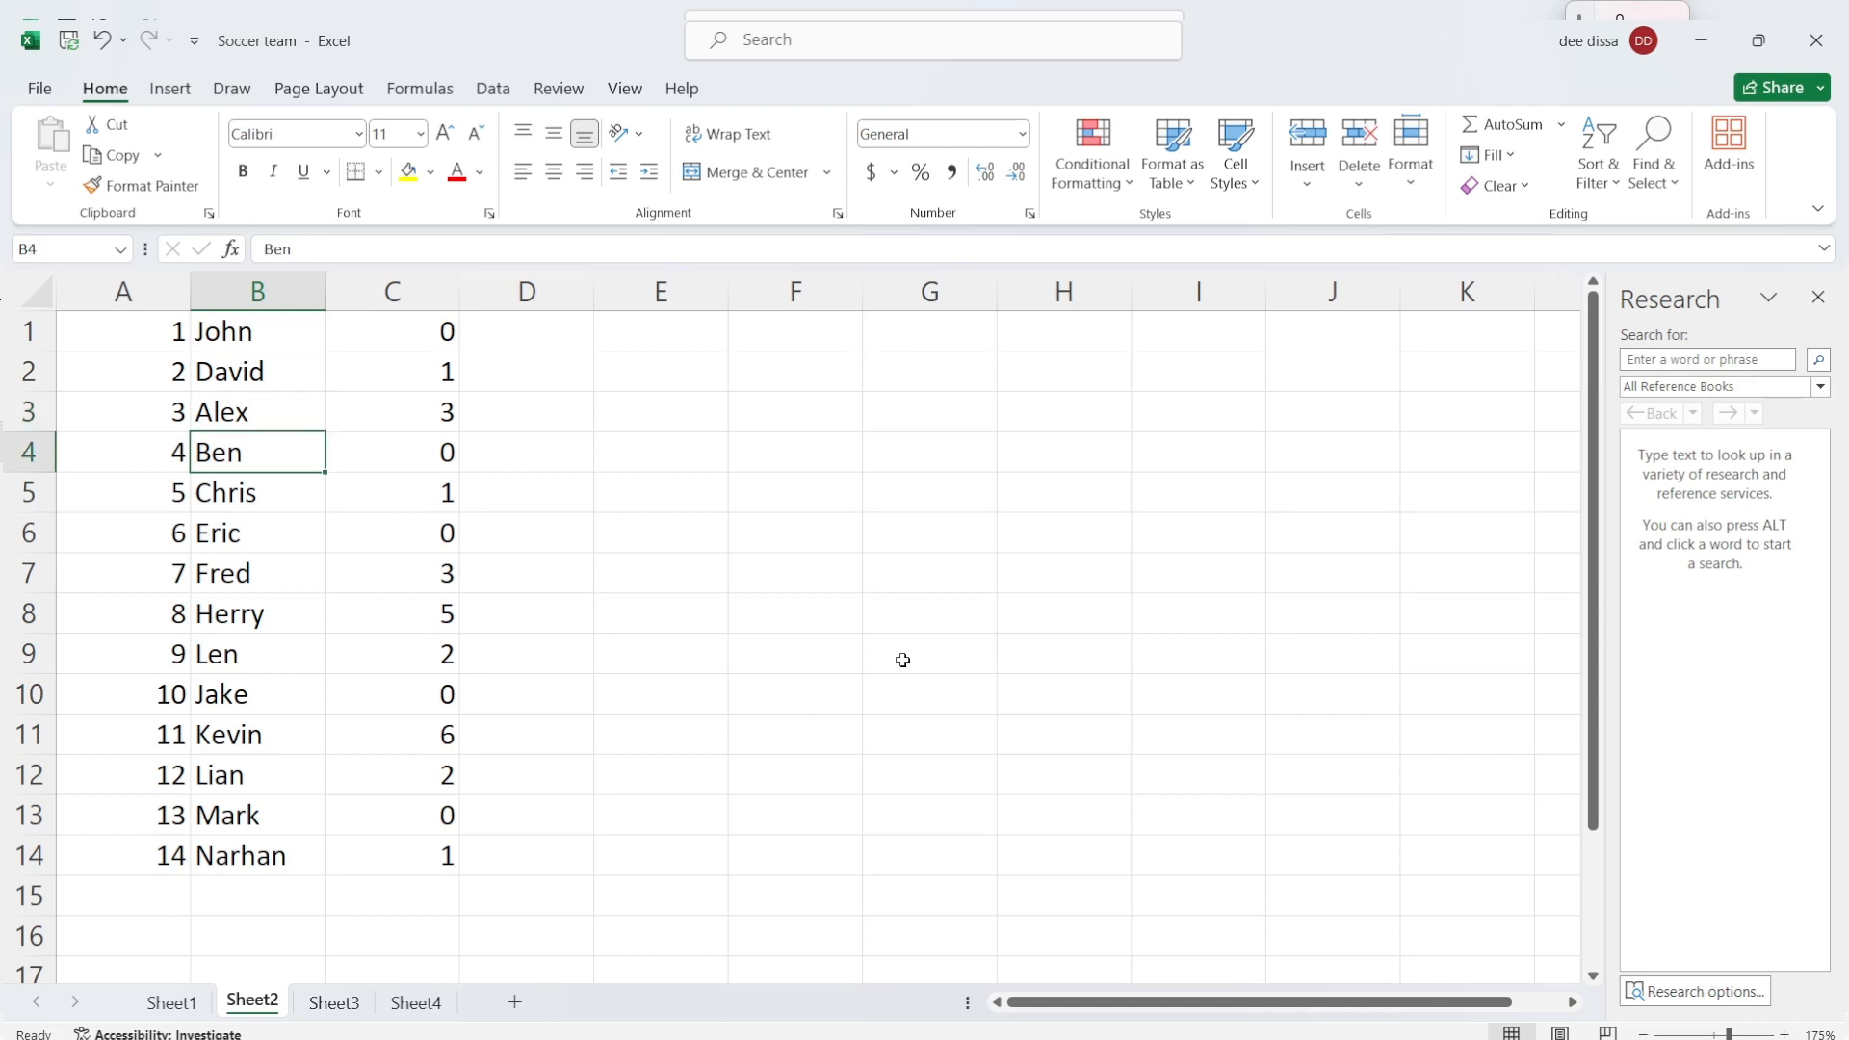
Step: Move the active cell between B4, B5, C4 and A4 to practise navigating the sheet
{"action": "key", "text": "Down"}
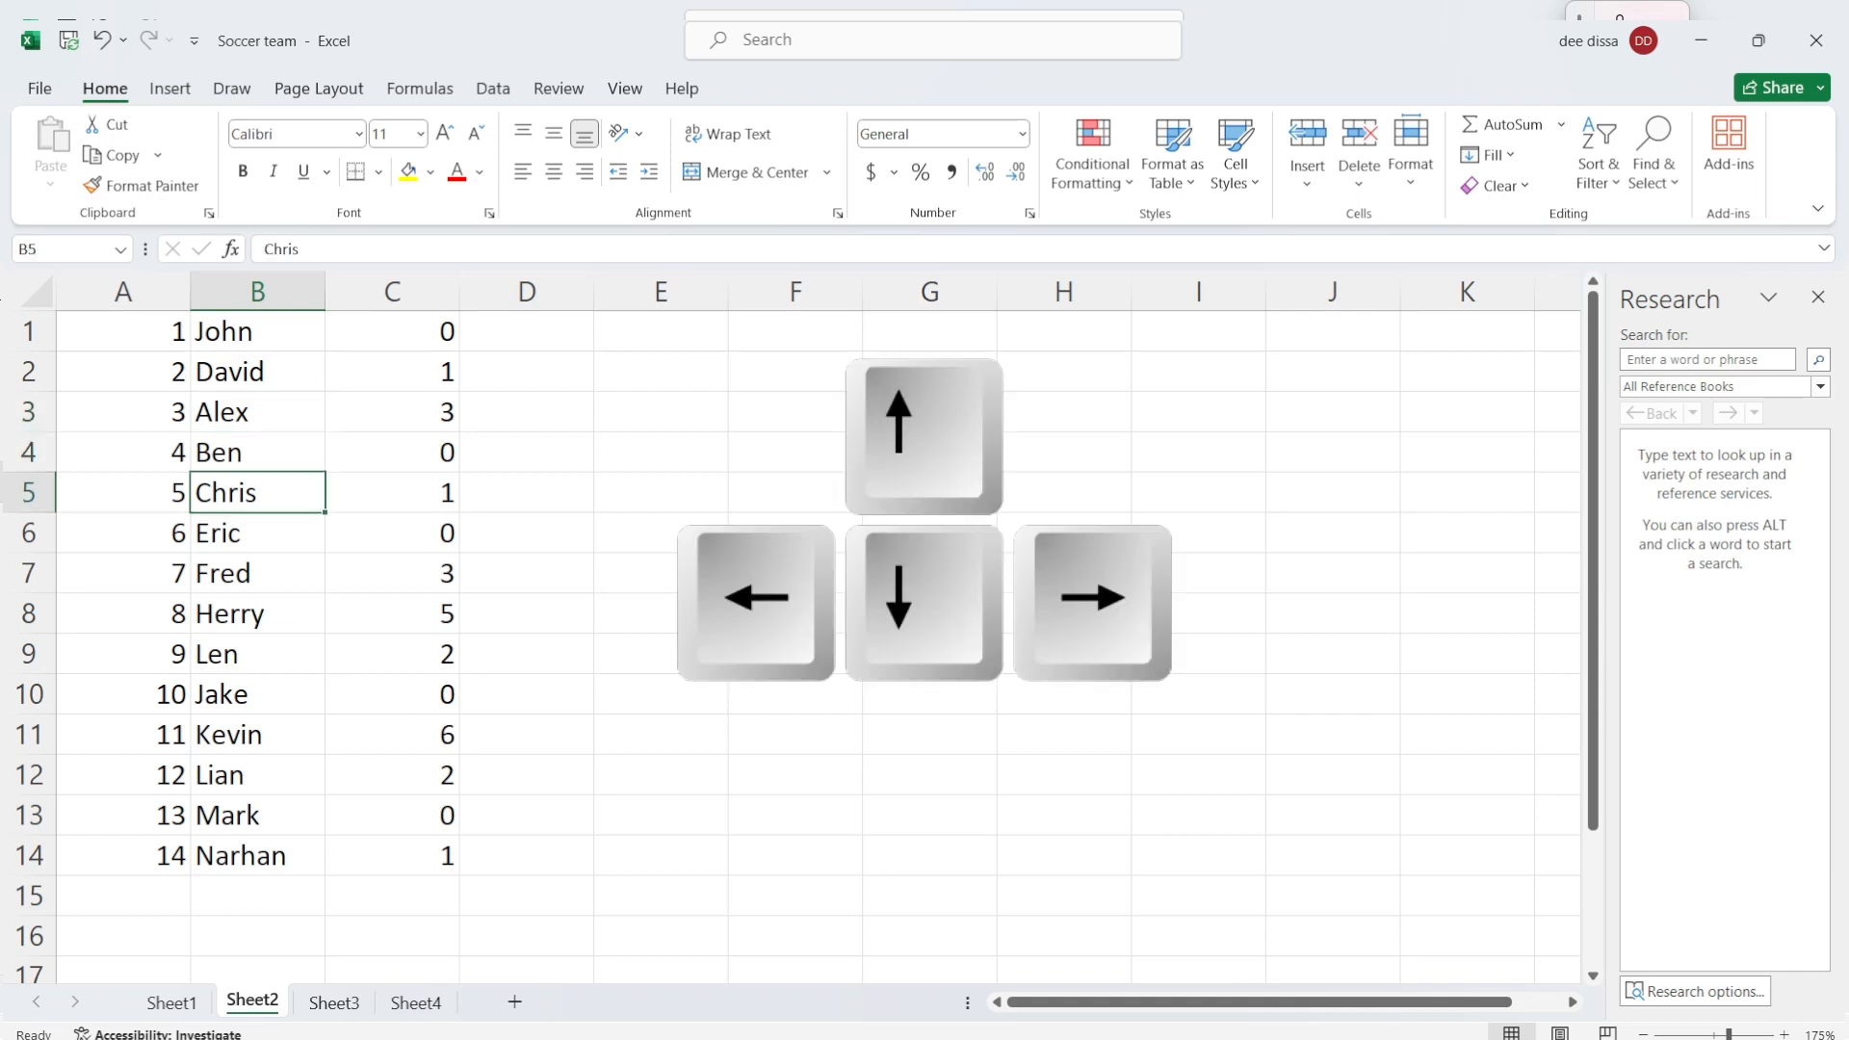
{"action": "key", "text": "Up"}
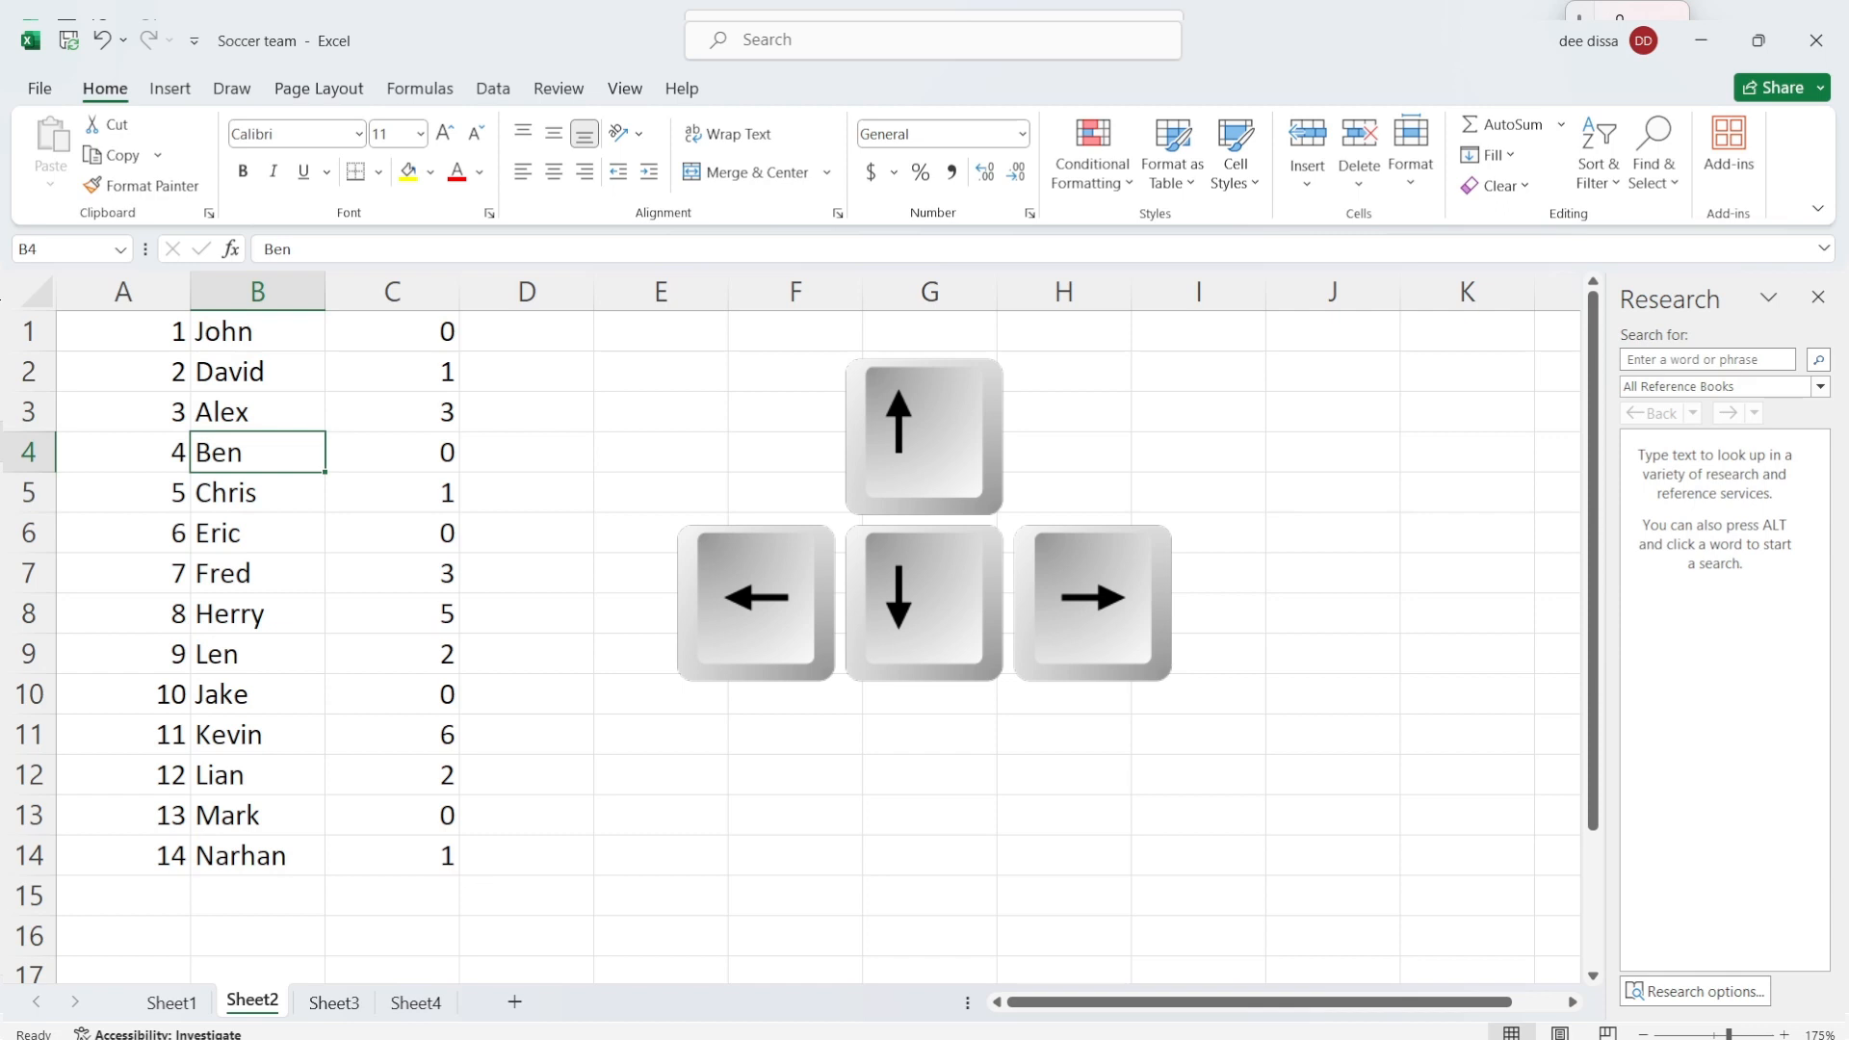
{"action": "key", "text": "Right"}
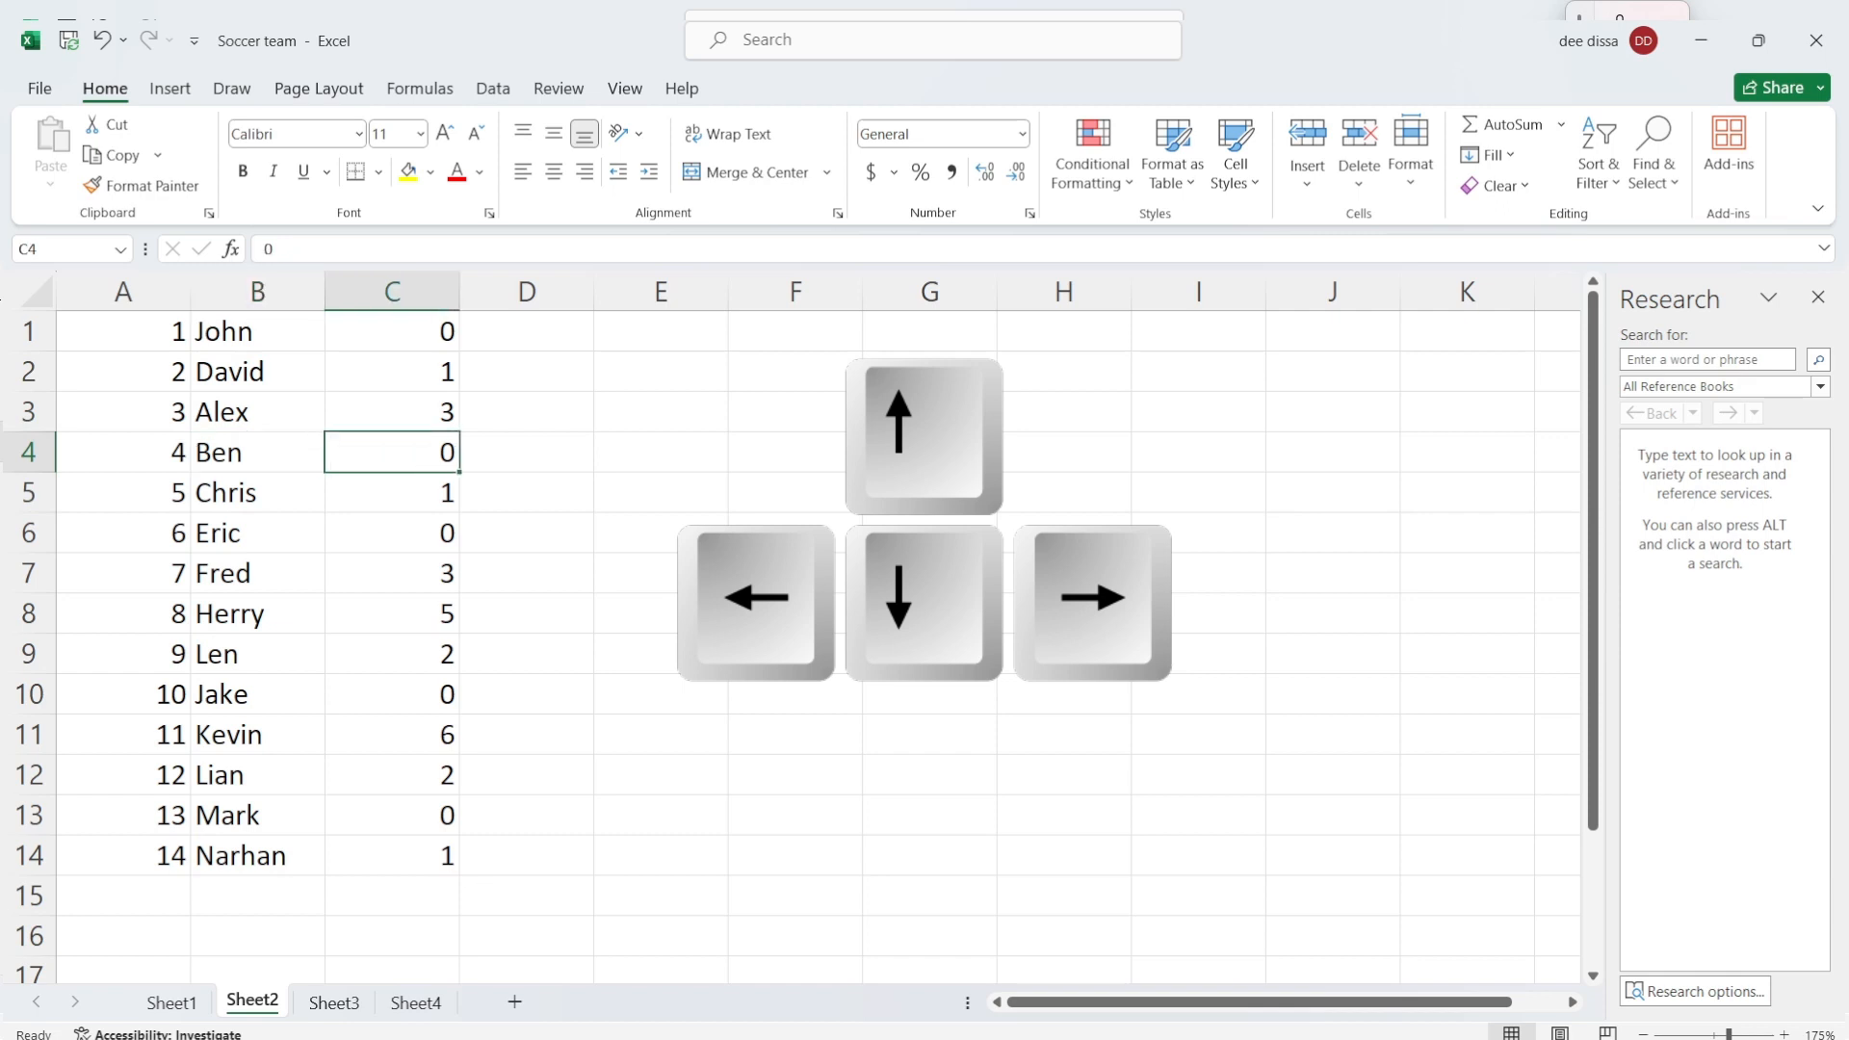
{"action": "key", "text": "Left"}
{"action": "key", "text": "Left"}
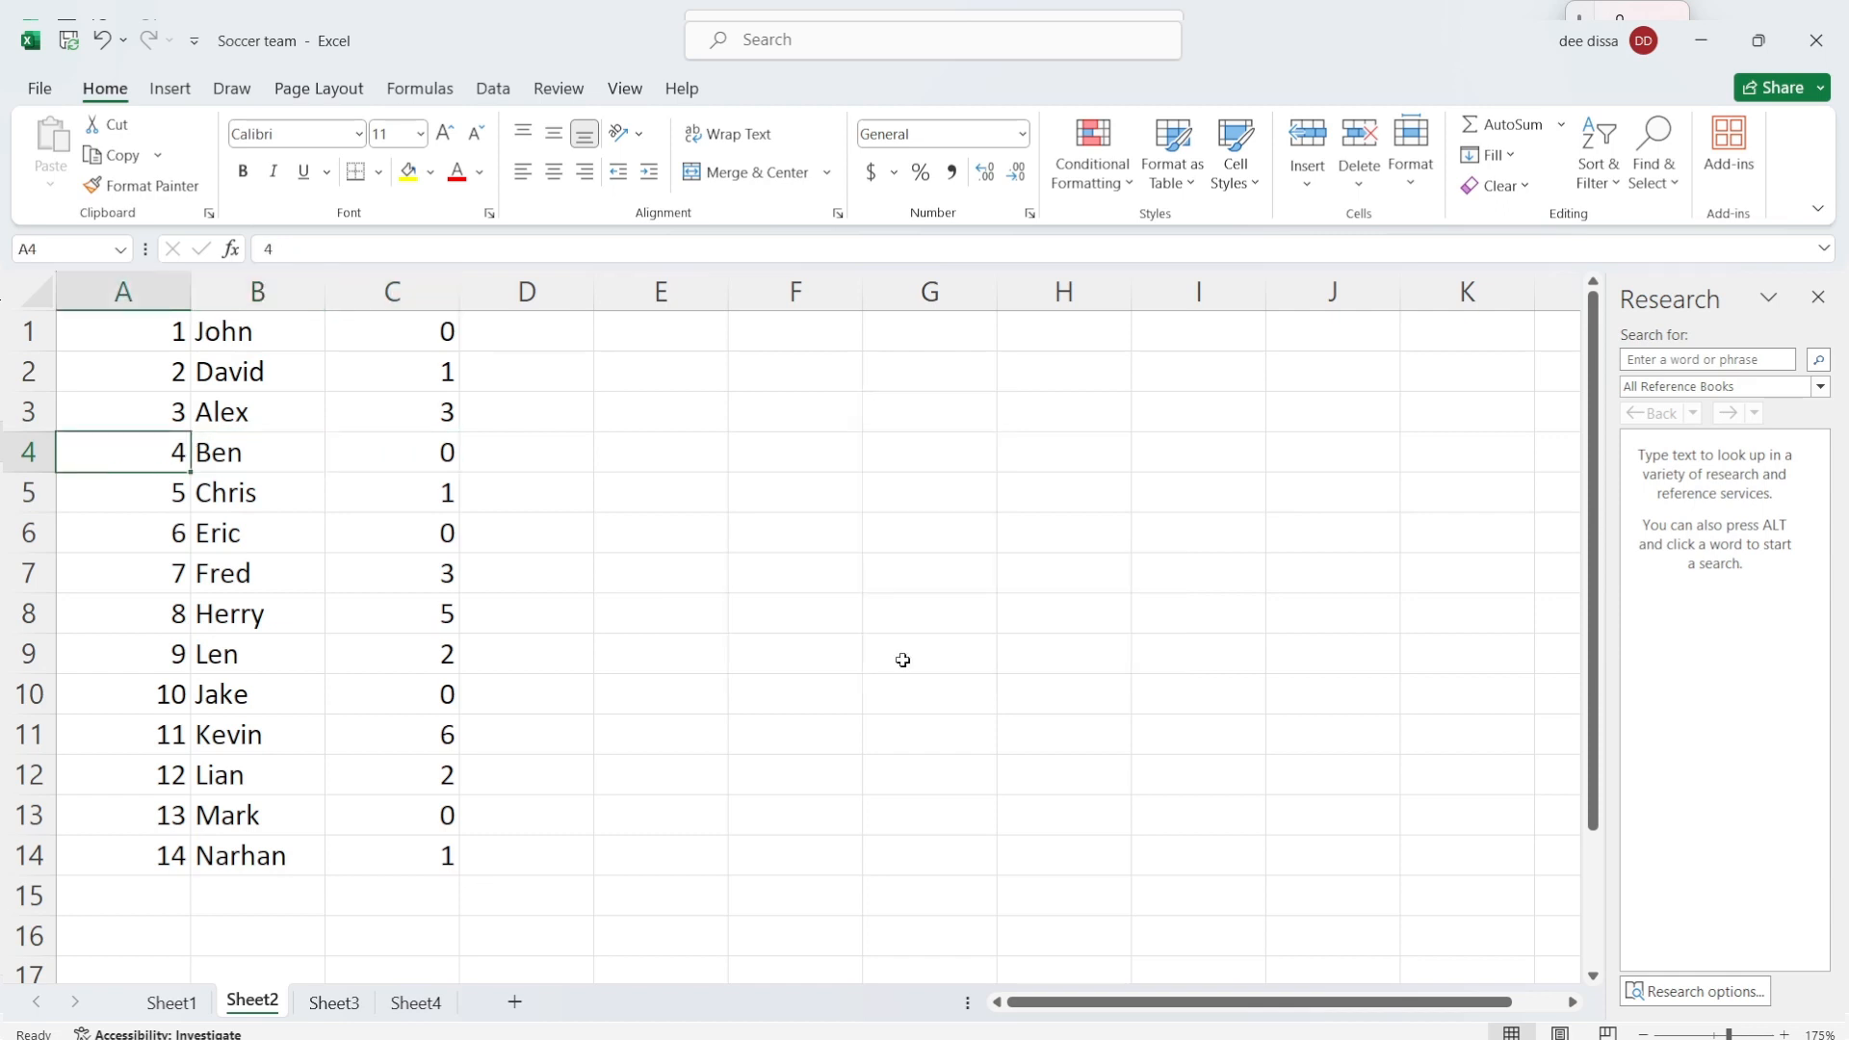
{"action": "key", "text": "Right"}
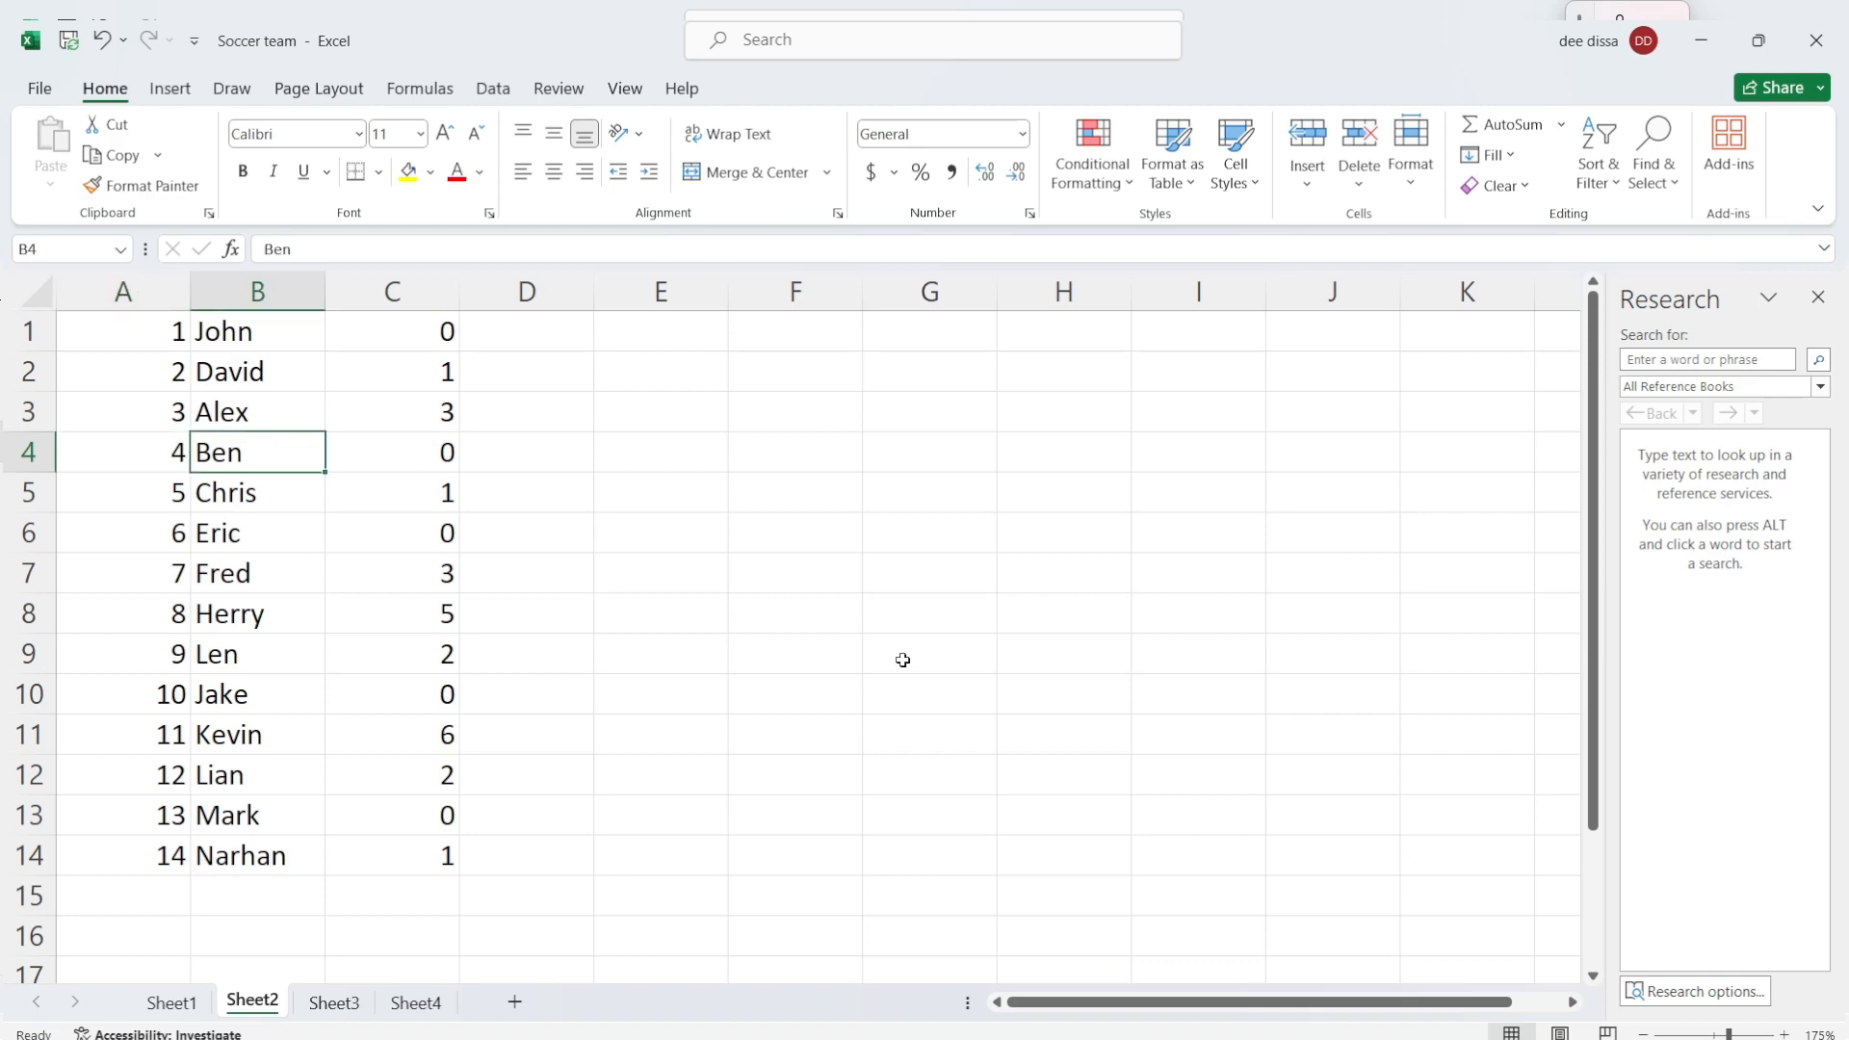
{"action": "key", "text": "Down"}
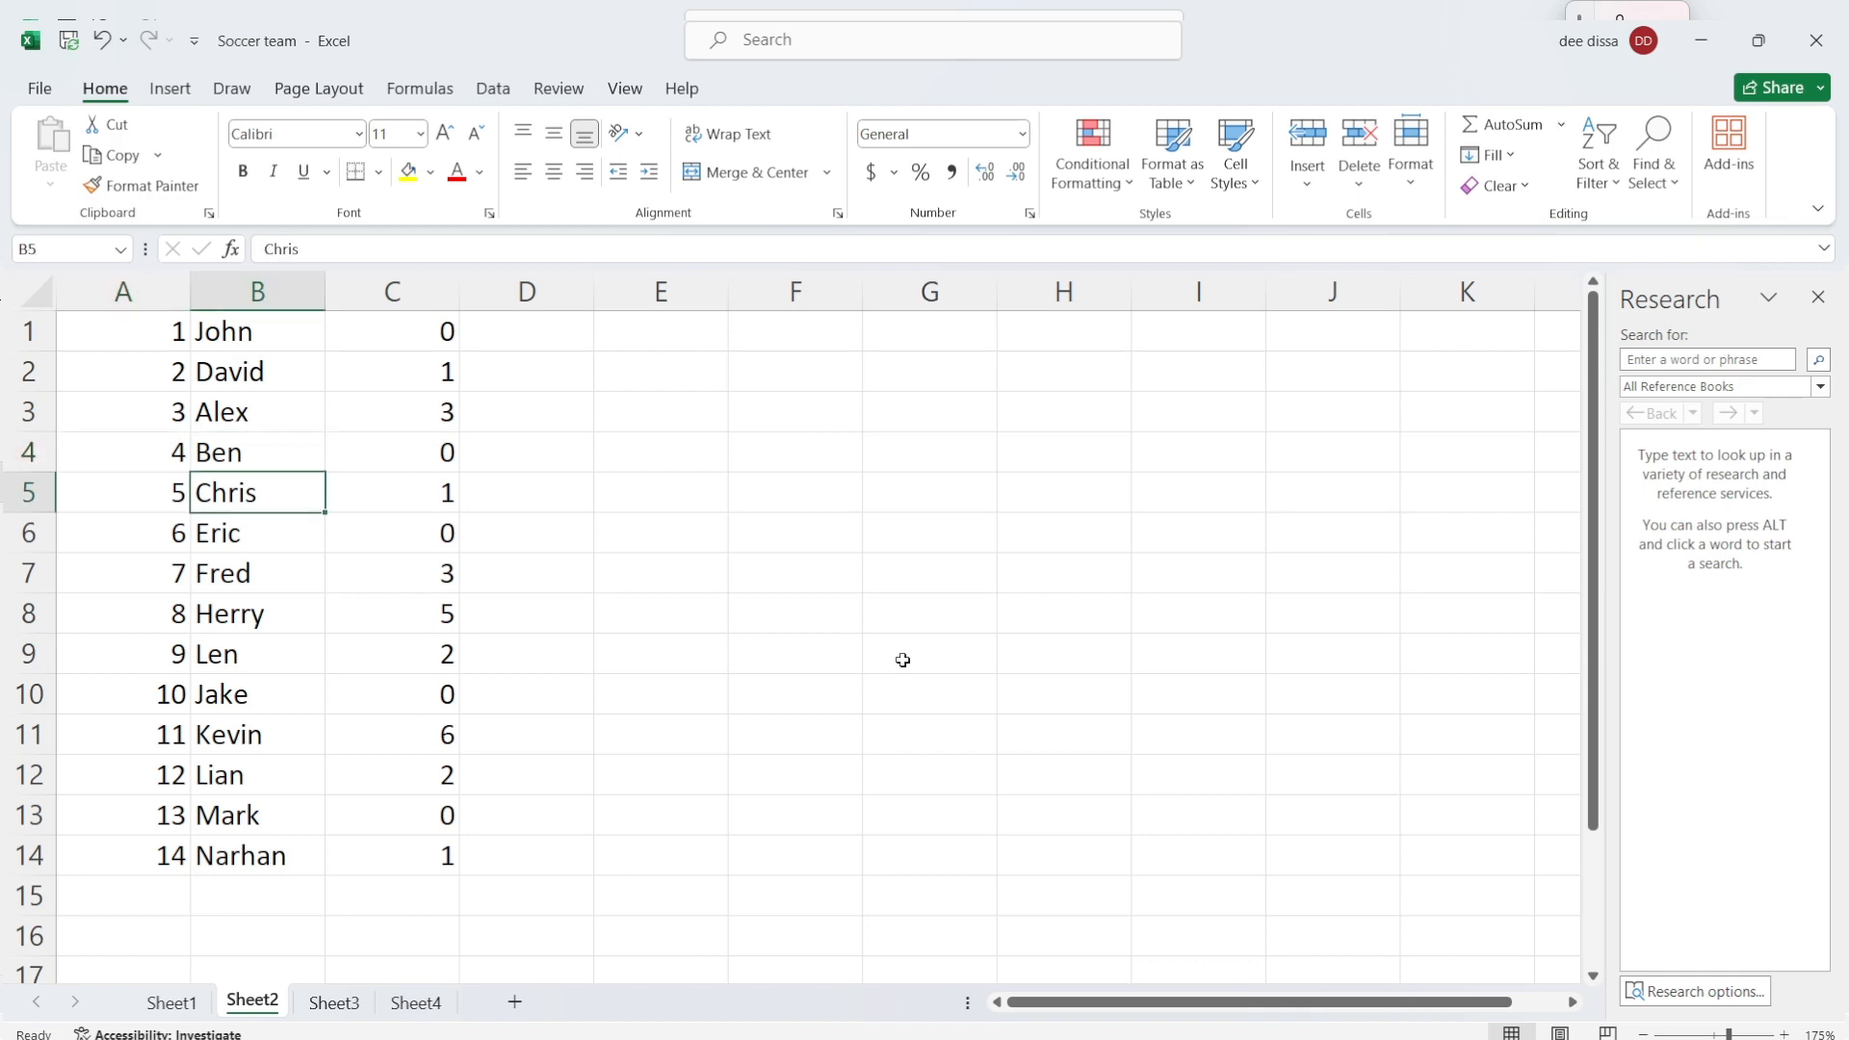
{"action": "key", "text": "Up"}
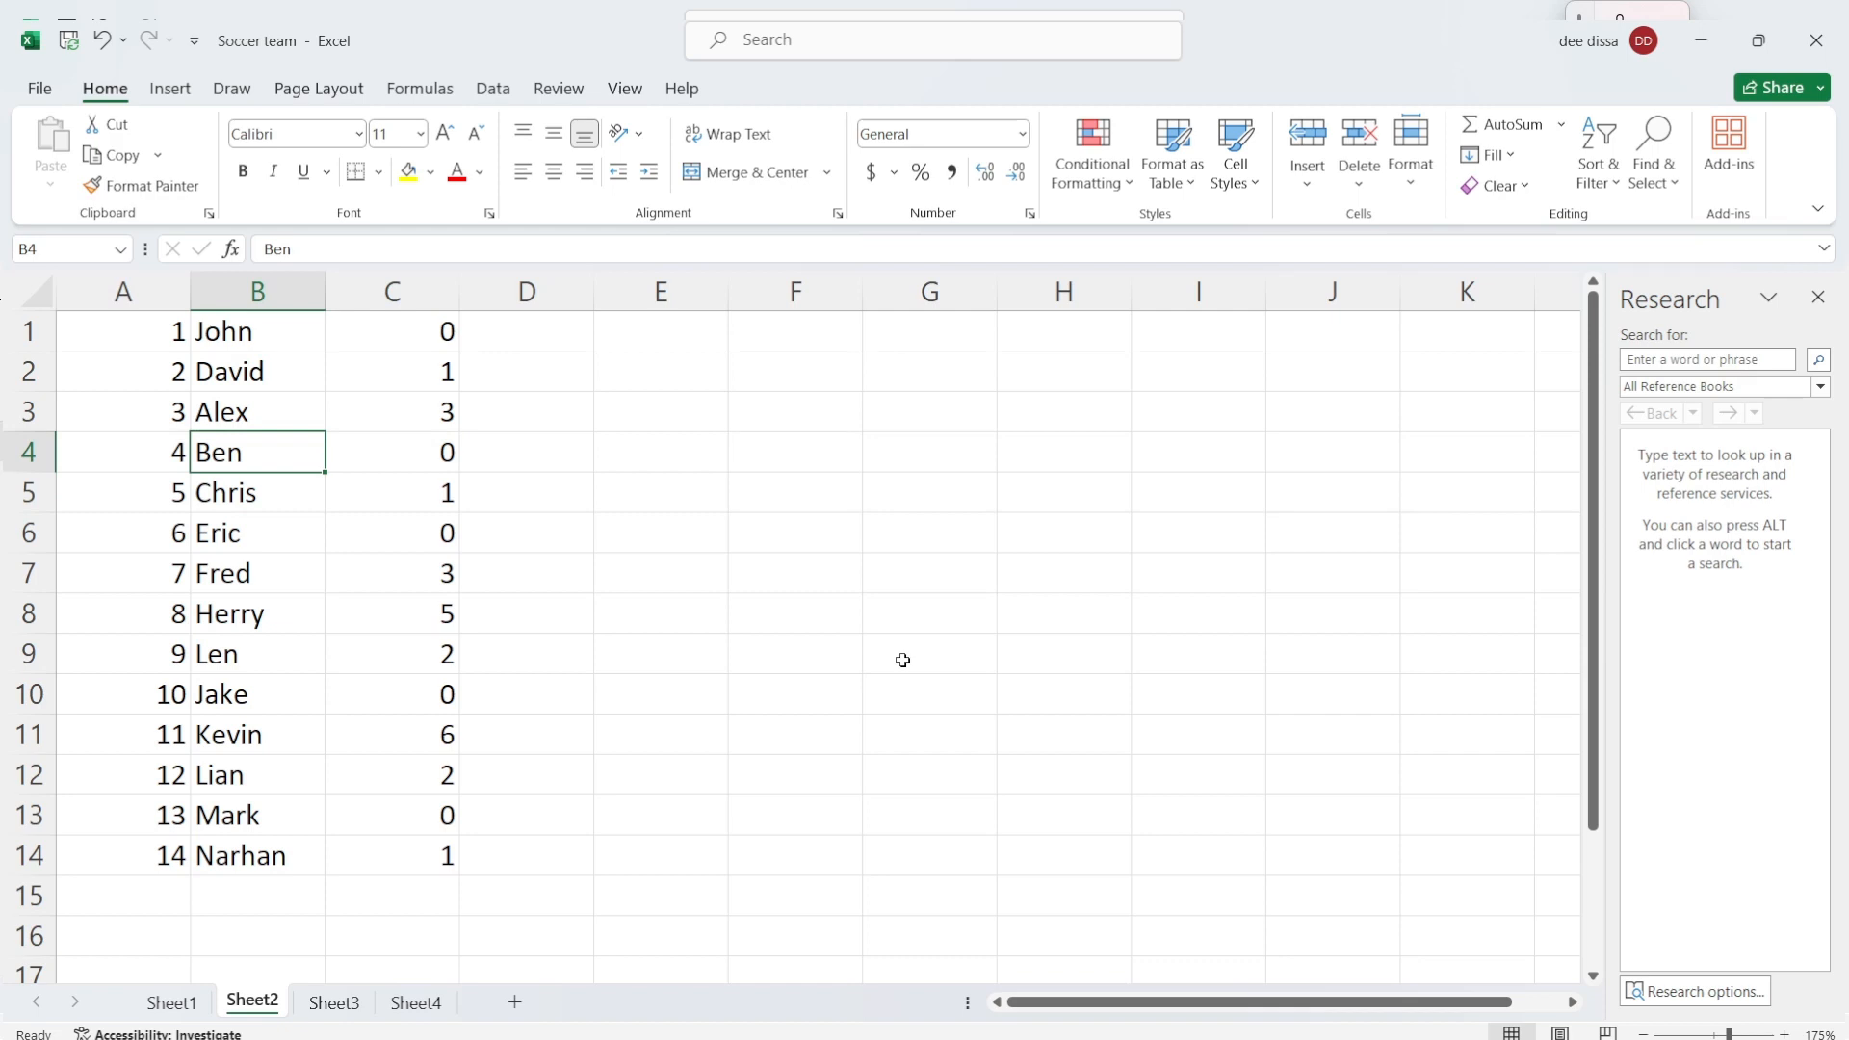
{"action": "key", "text": "Right"}
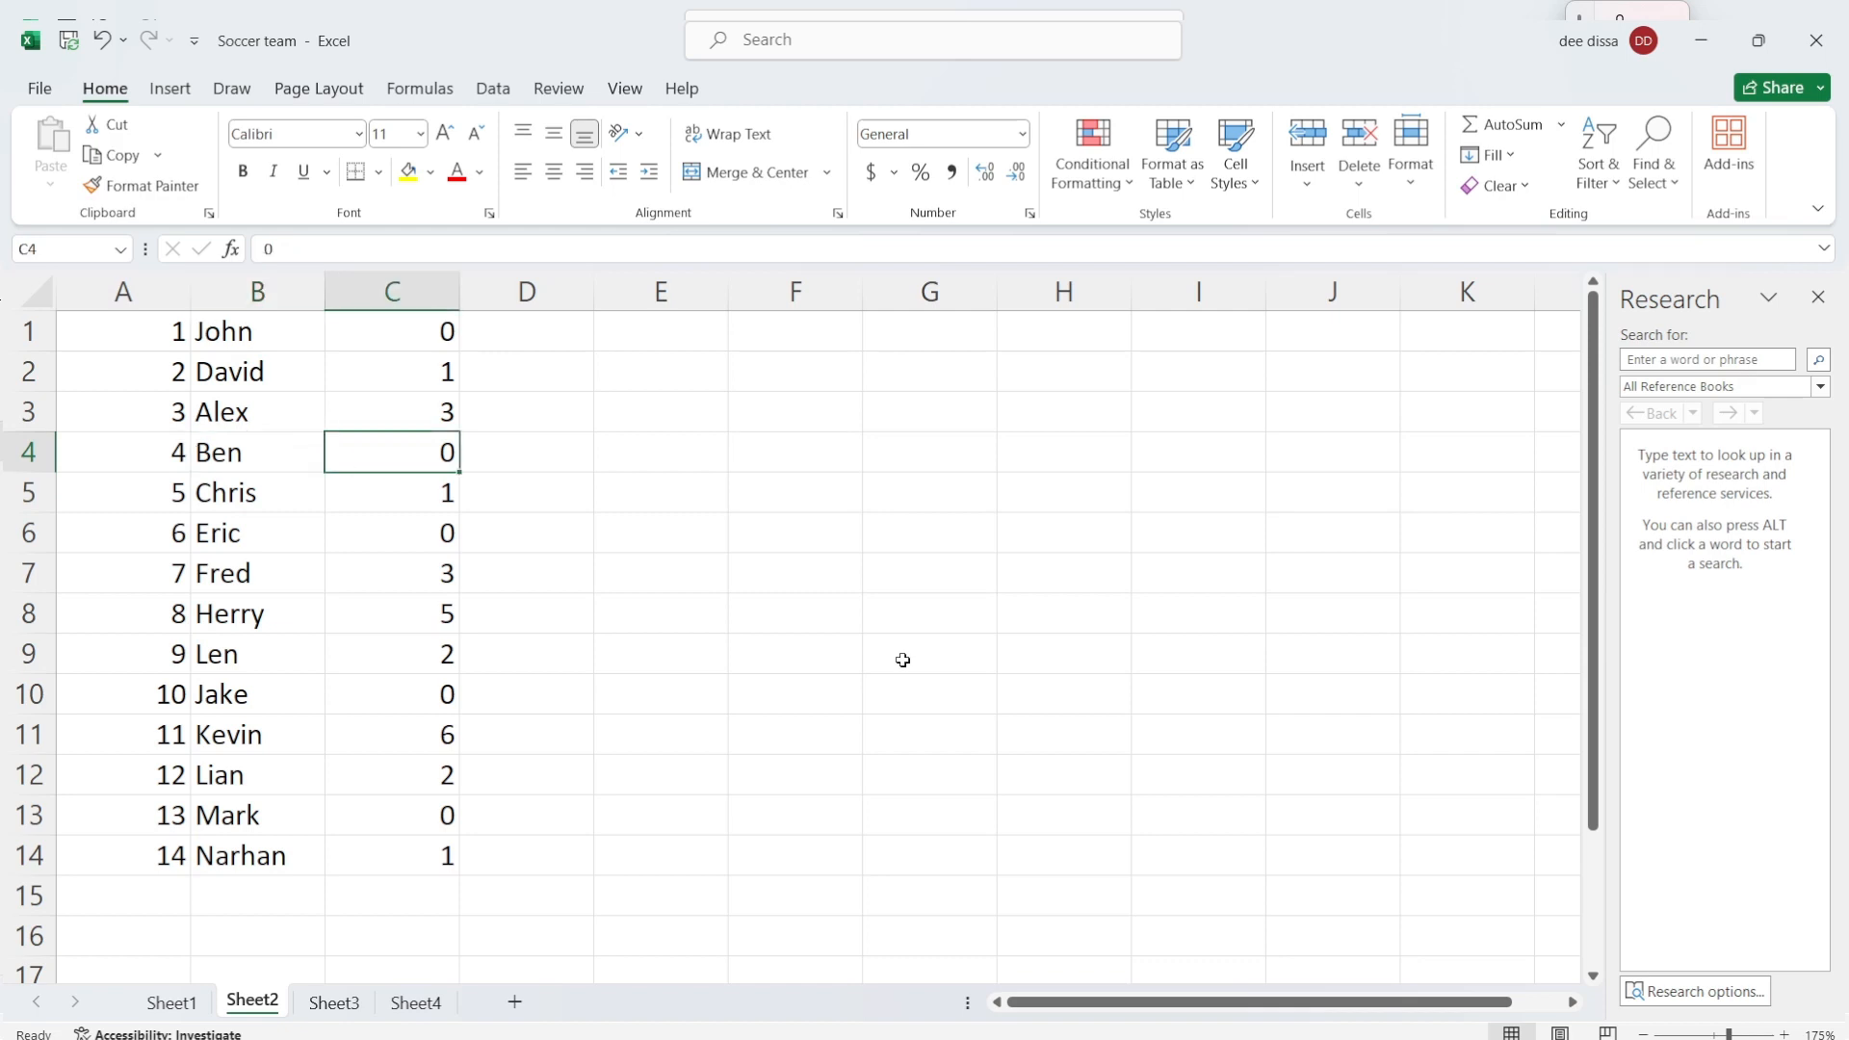
{"action": "key", "text": "Left"}
{"action": "key", "text": "Left"}
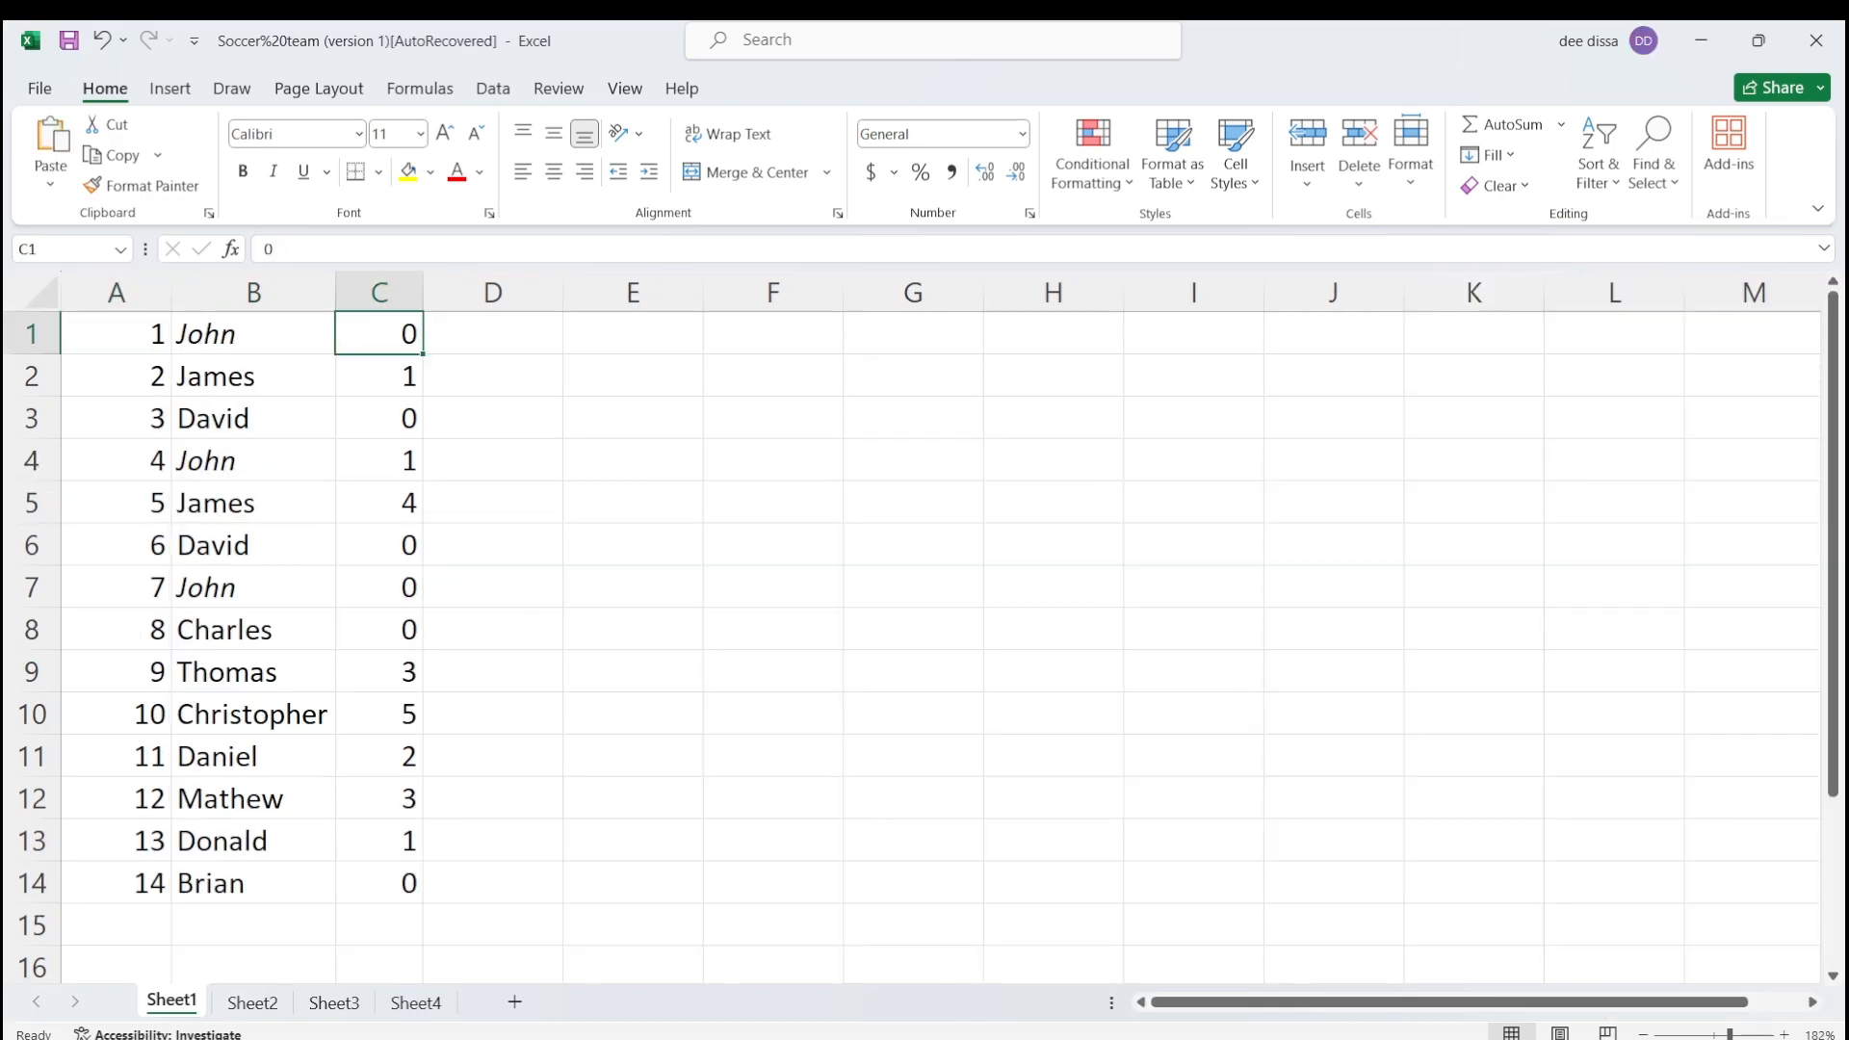
Step: Insert a blank row above the first player row on Sheet1
{"action": "left_click", "coordinate": [1310, 955]}
{"action": "left_click", "coordinate": [148, 338]}
{"action": "left_click", "coordinate": [251, 345]}
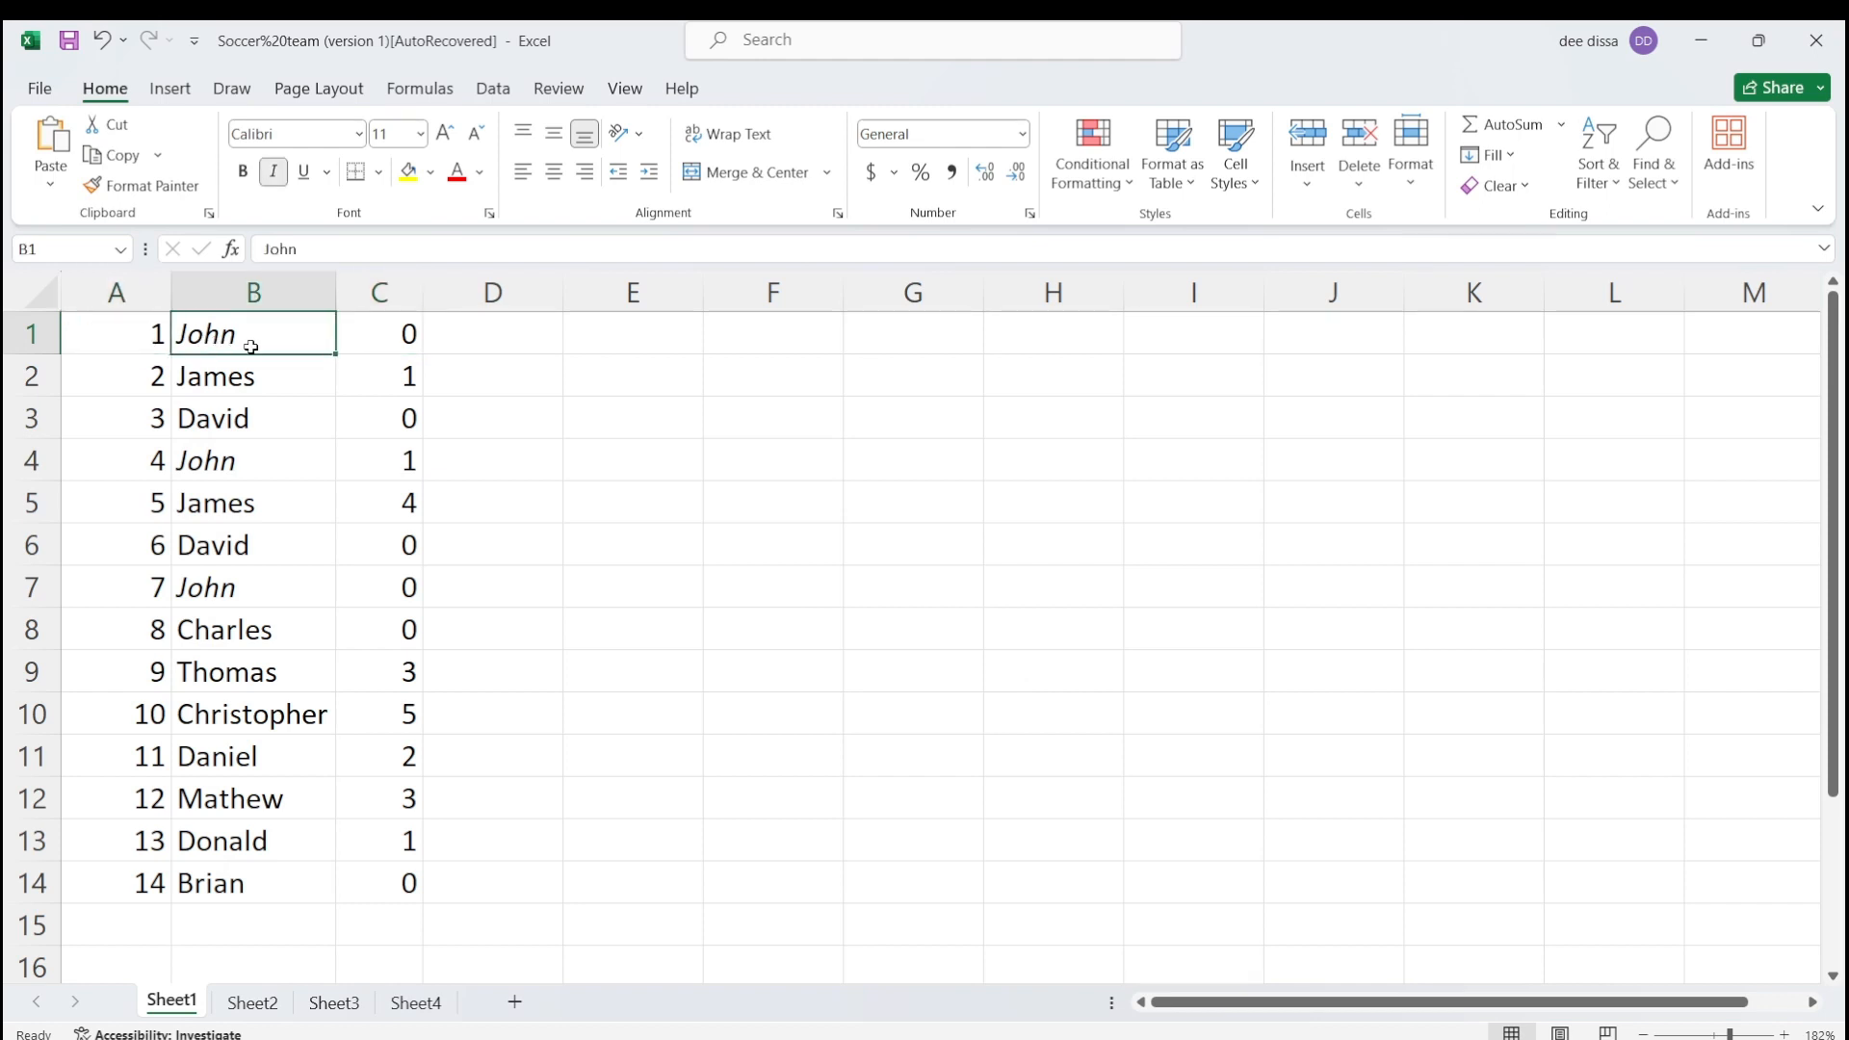
{"action": "left_click", "coordinate": [369, 349]}
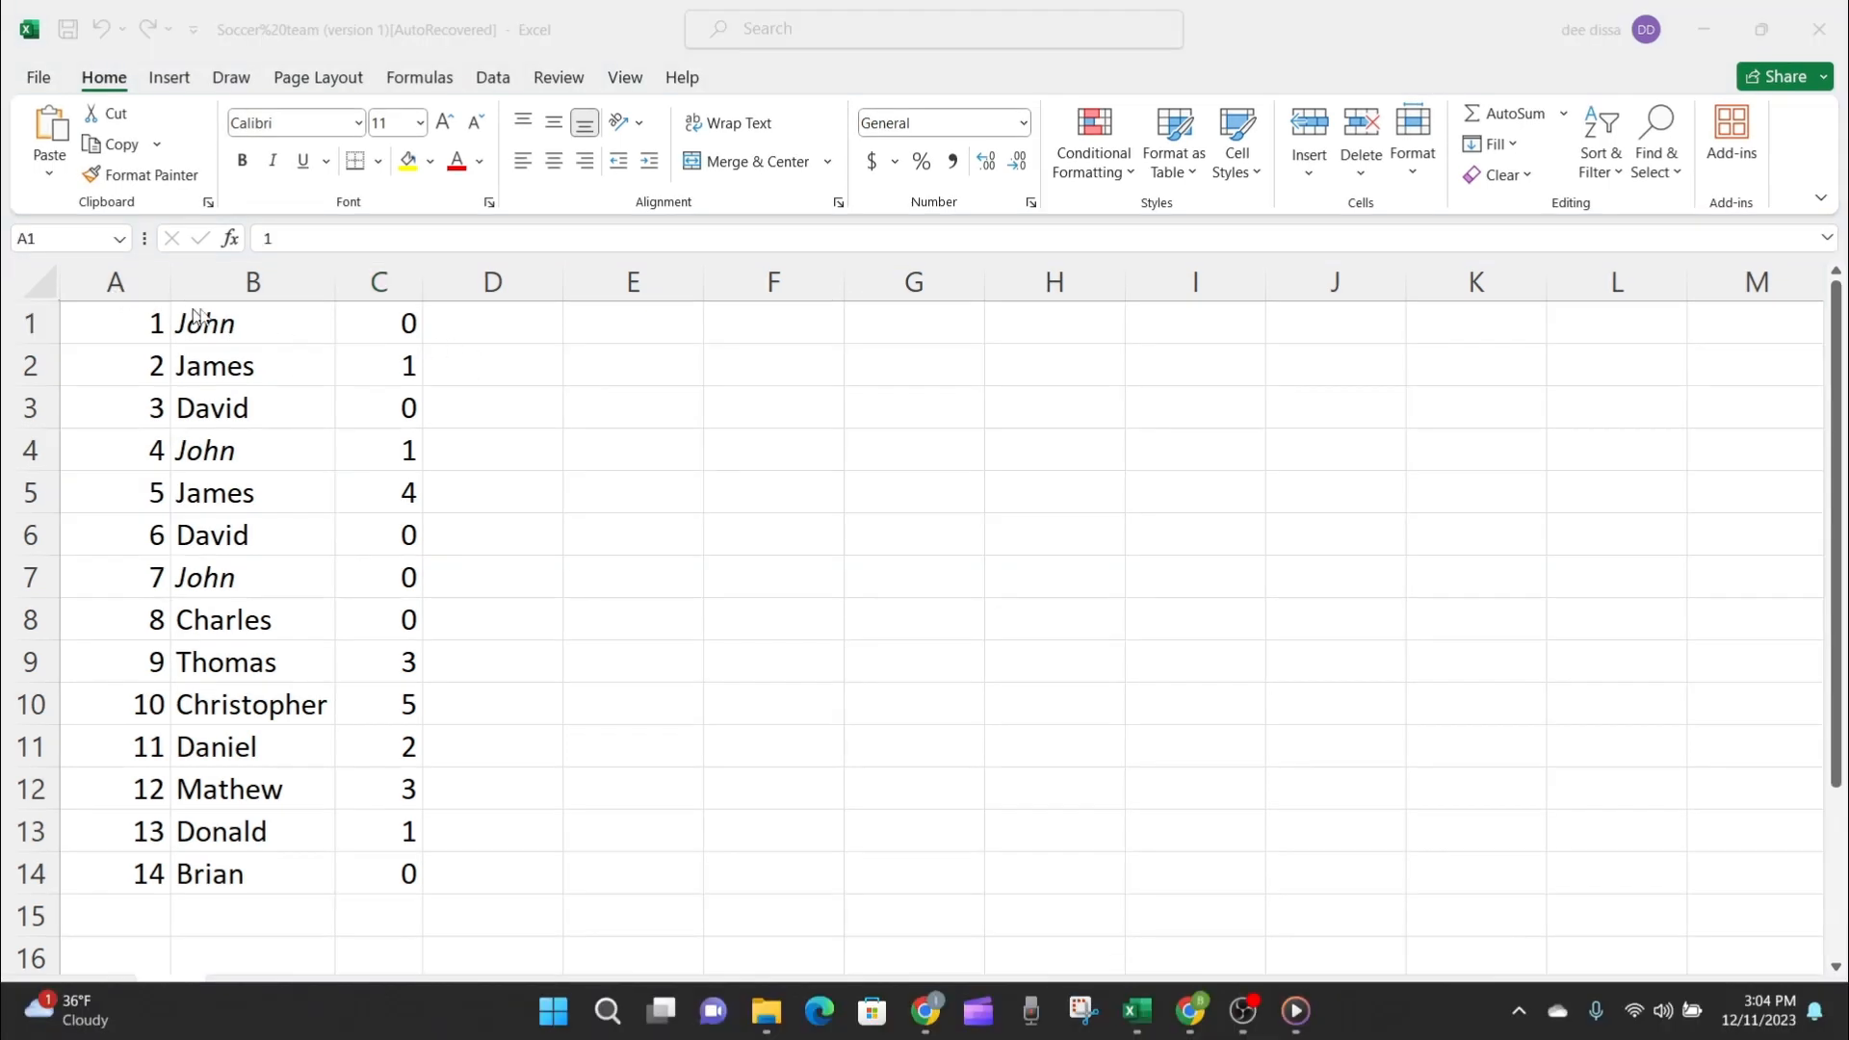
{"action": "left_click", "coordinate": [53, 322]}
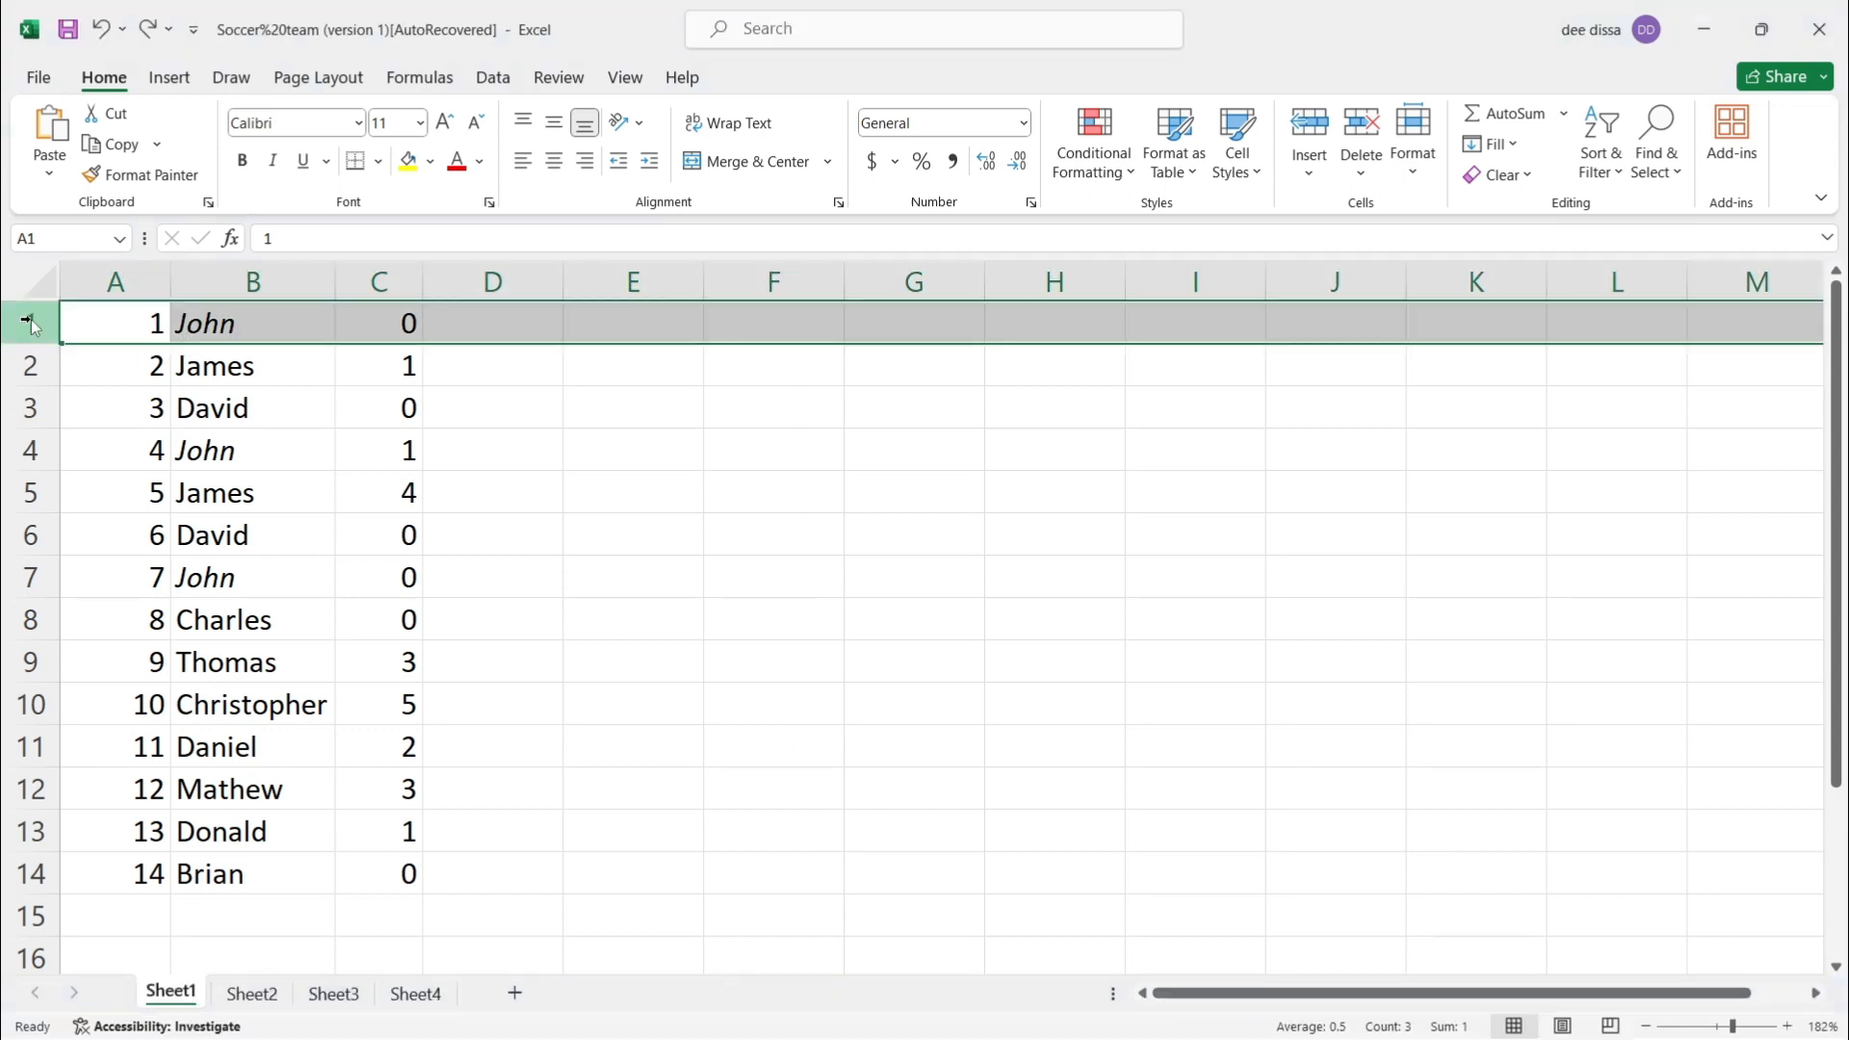
{"action": "right_click", "coordinate": [30, 320]}
{"action": "left_click", "coordinate": [132, 568]}
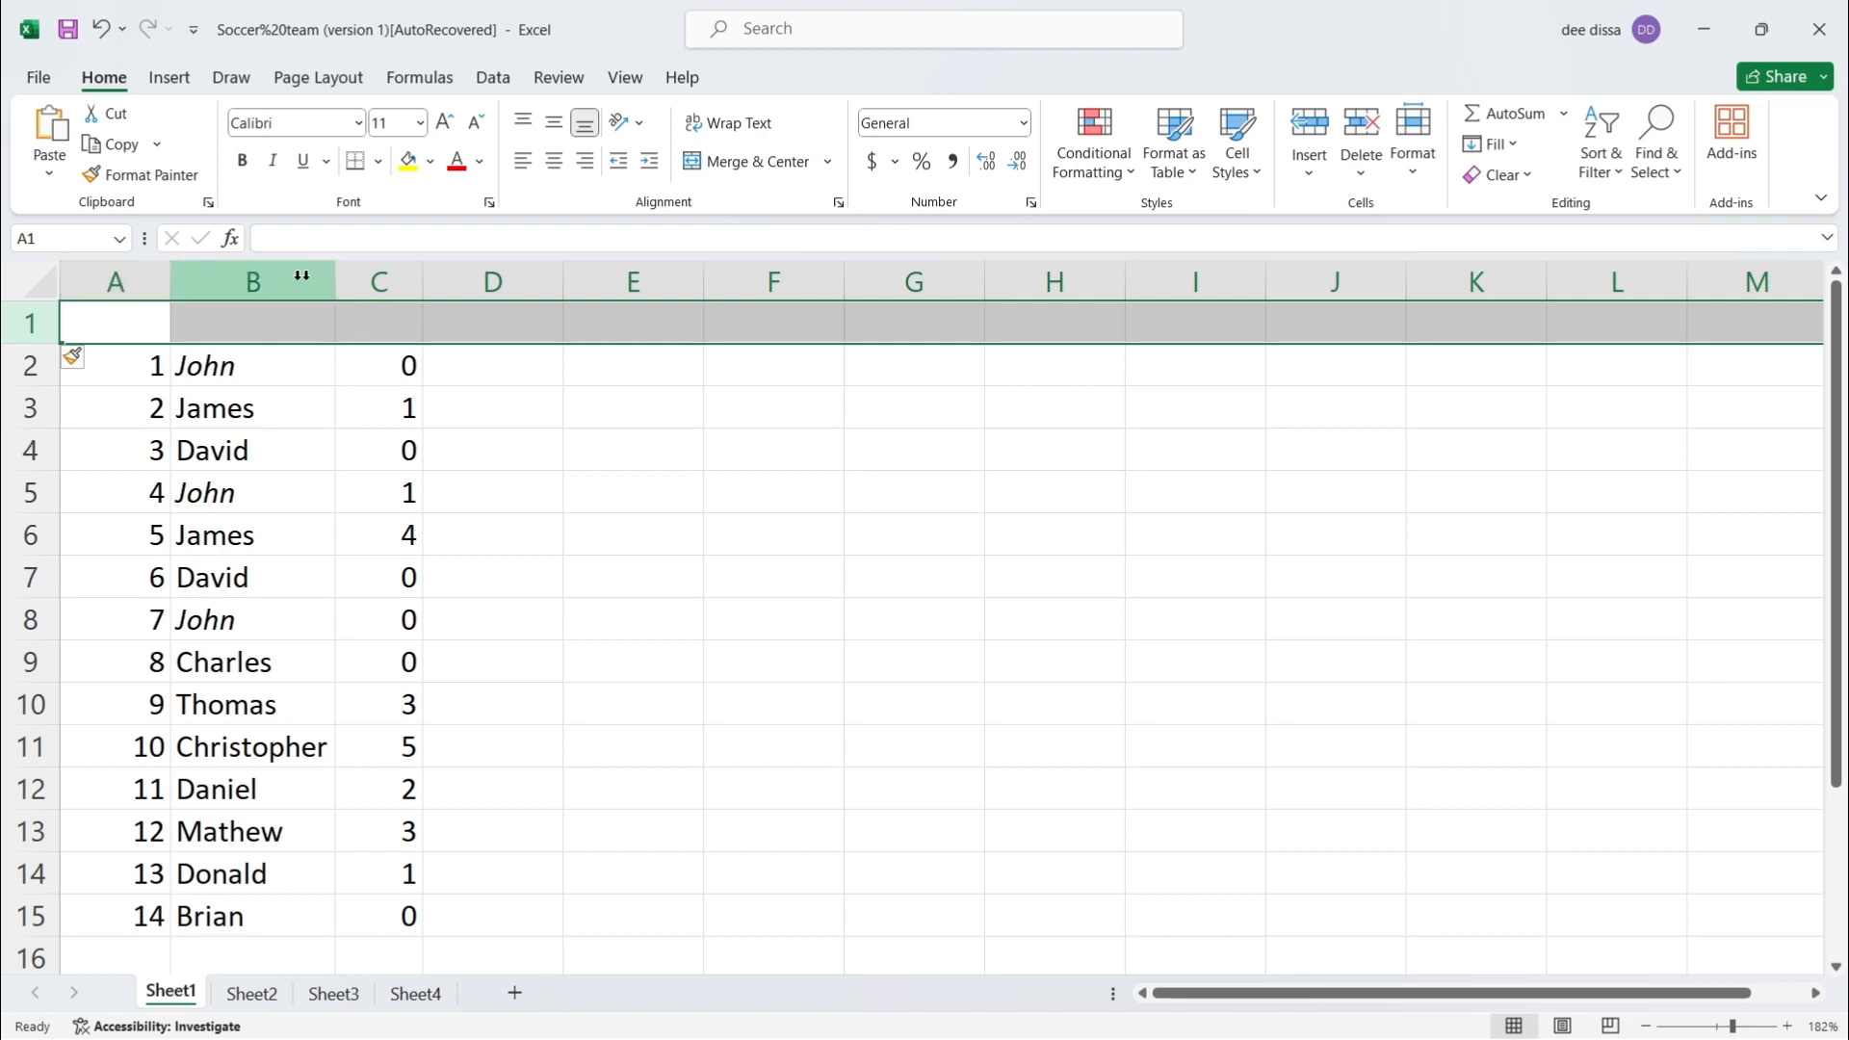
Step: Insert blank columns before A and D and a row above row 6, then undo those insertions
{"action": "right_click", "coordinate": [140, 277]}
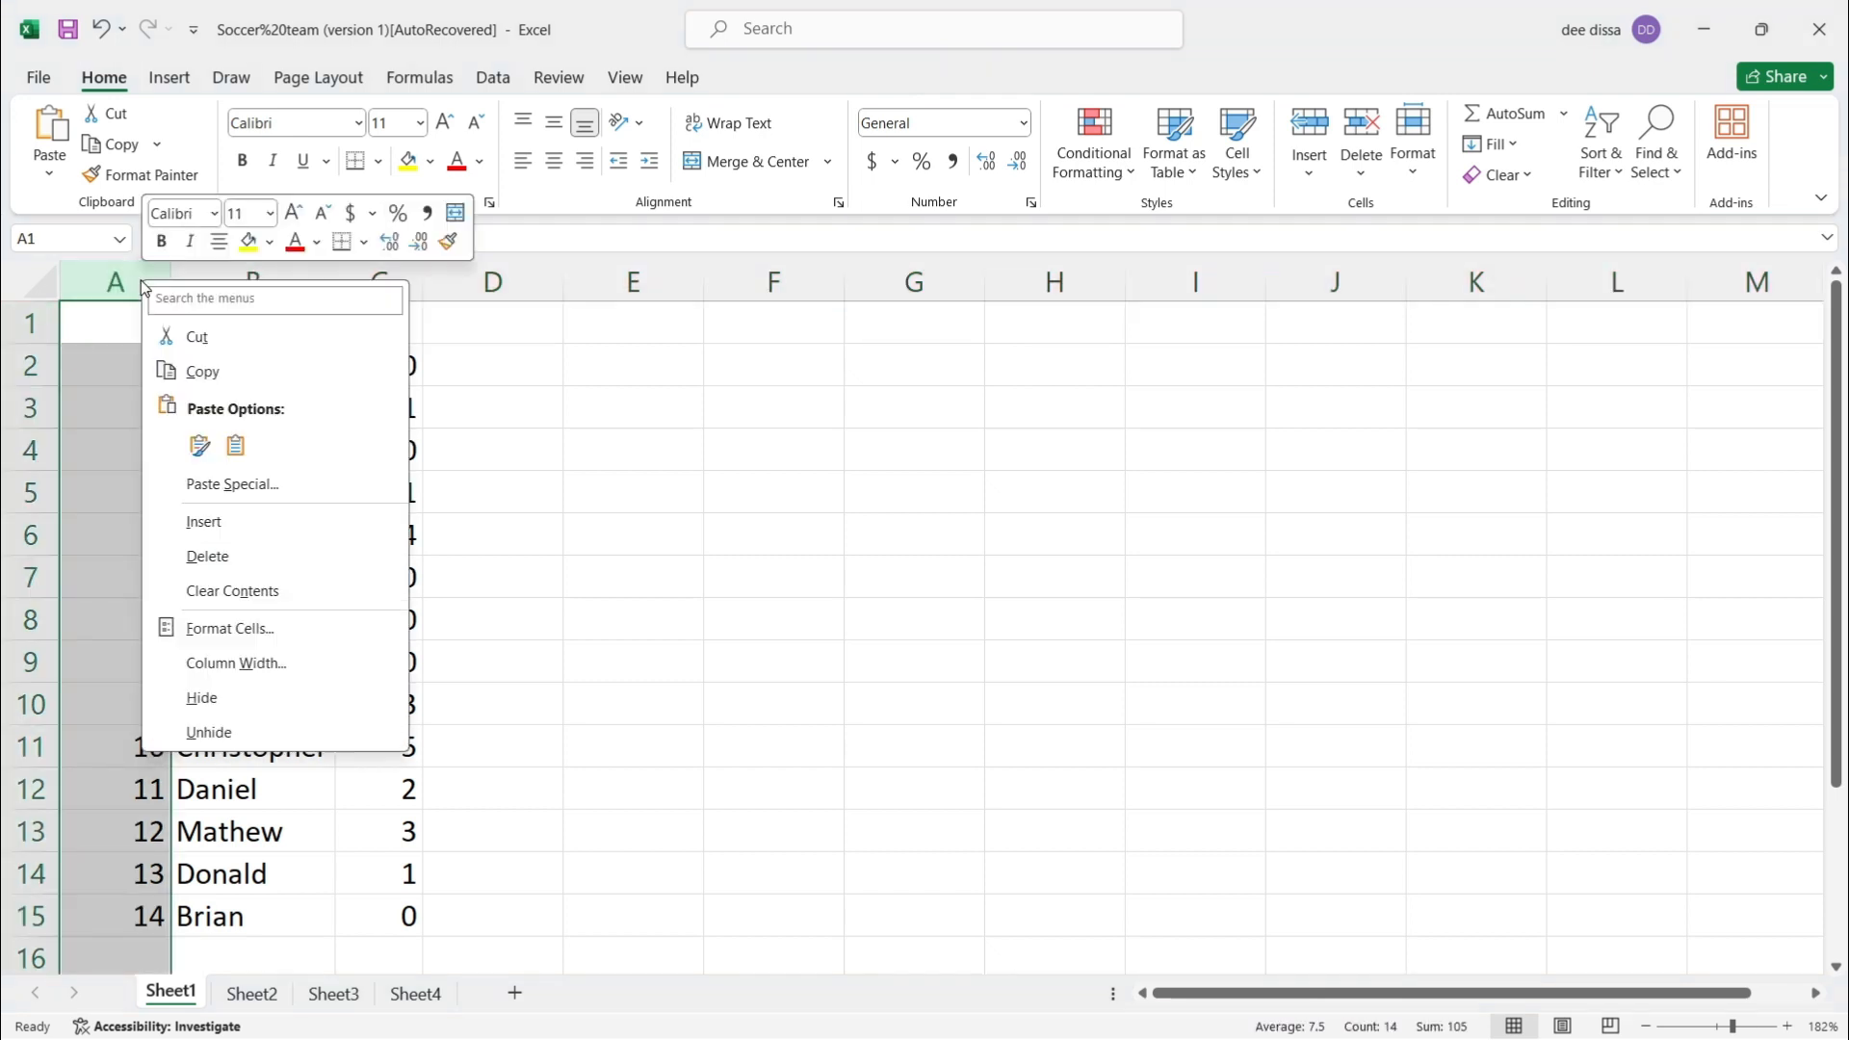
{"action": "left_click", "coordinate": [243, 525]}
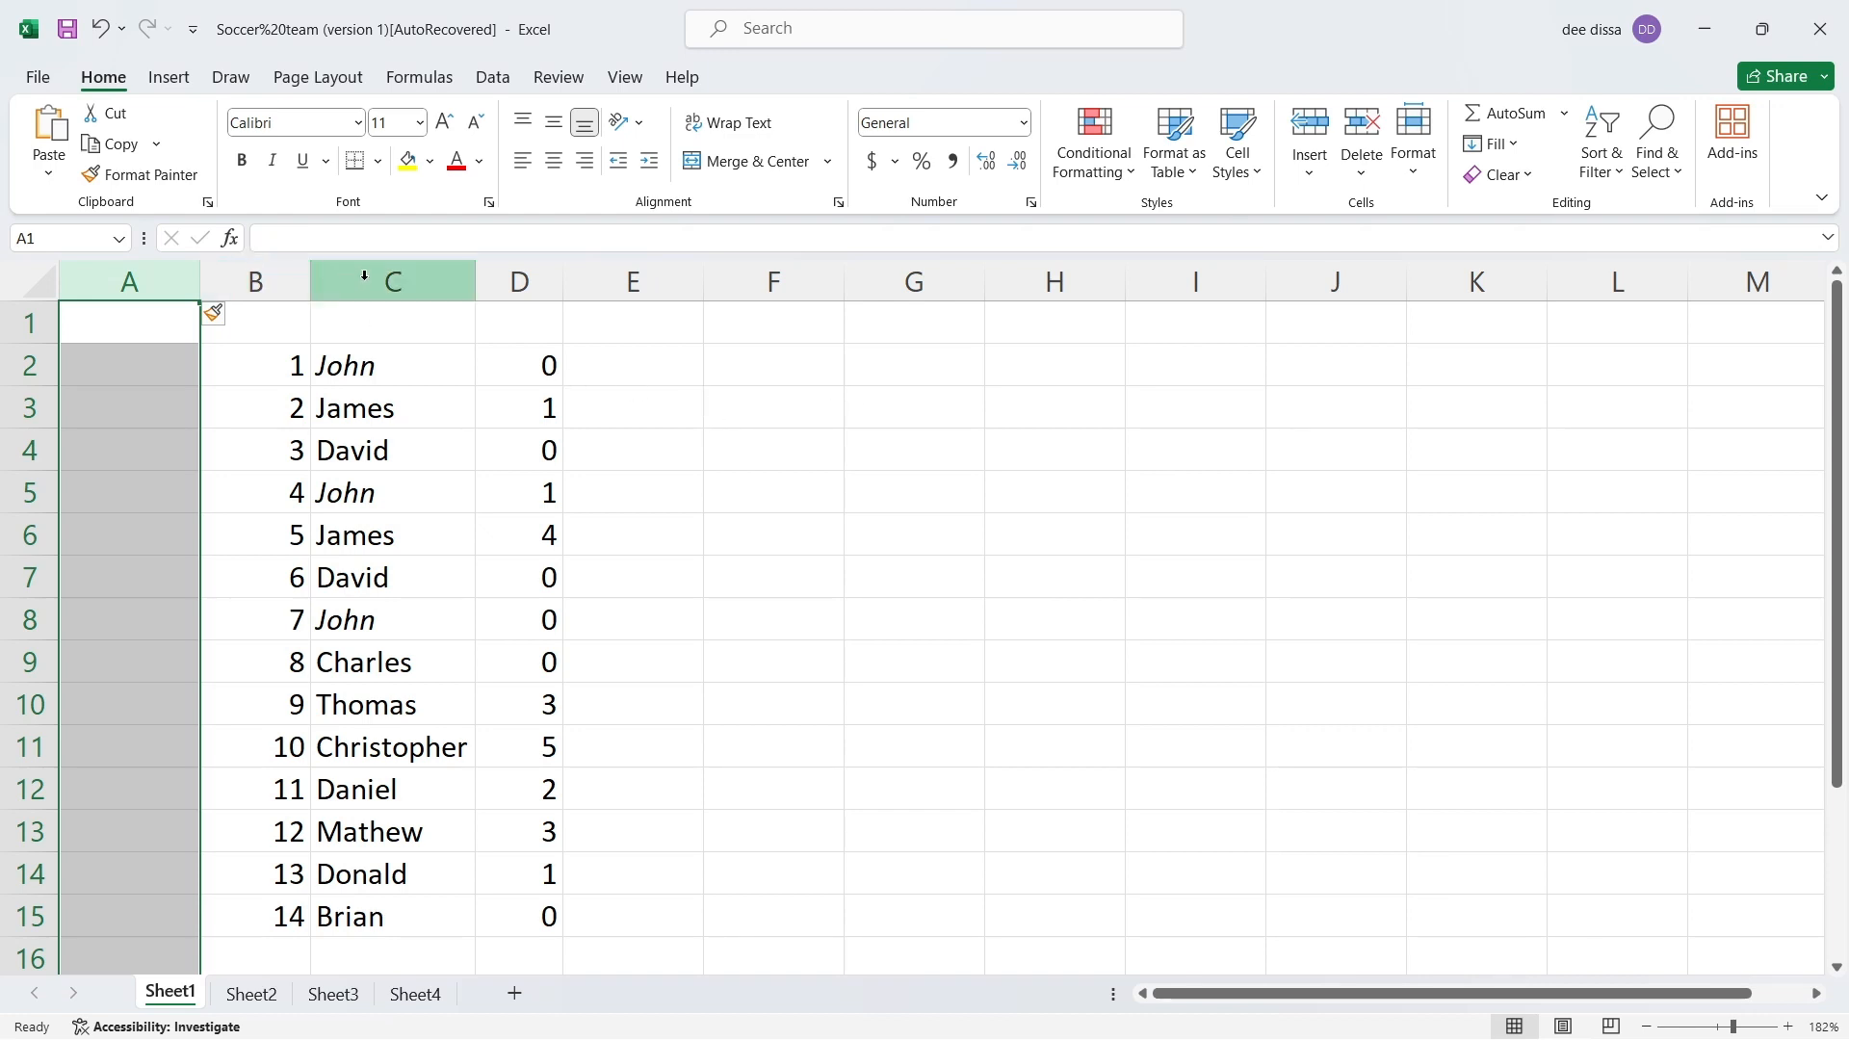
{"action": "right_click", "coordinate": [515, 287]}
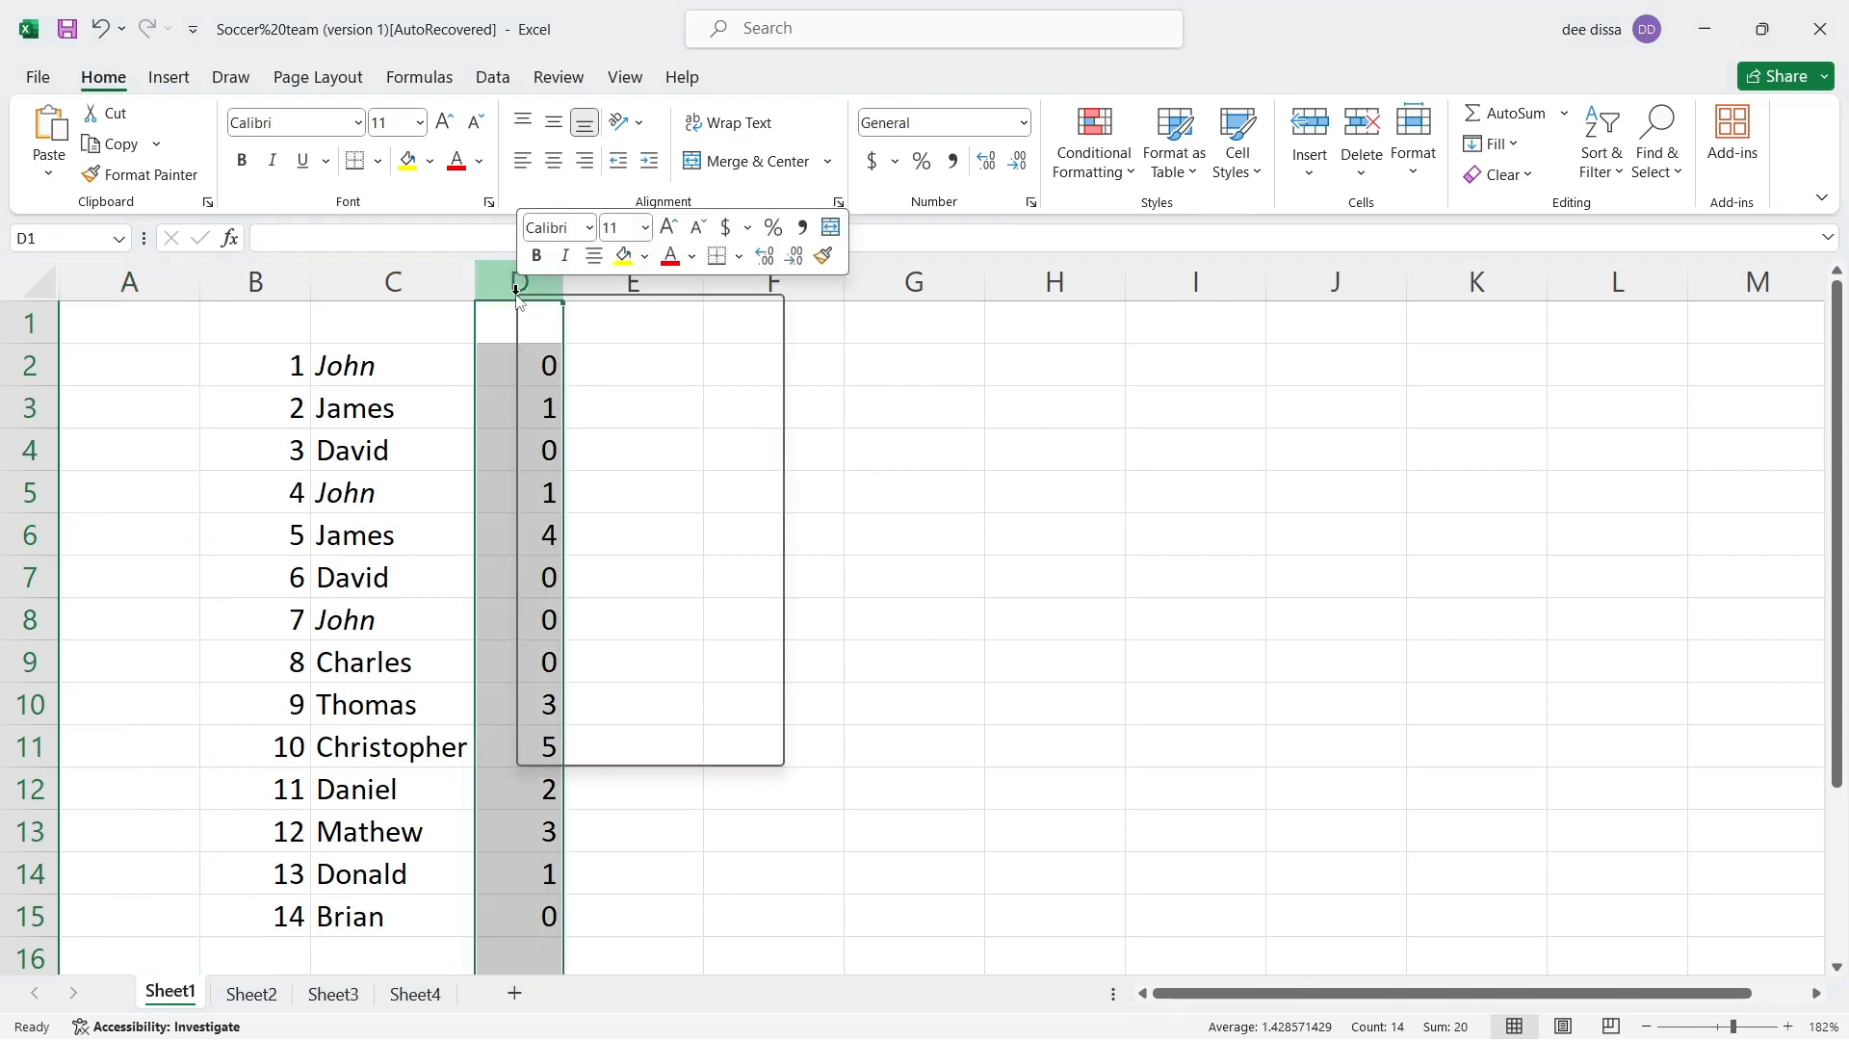
{"action": "left_click", "coordinate": [574, 539]}
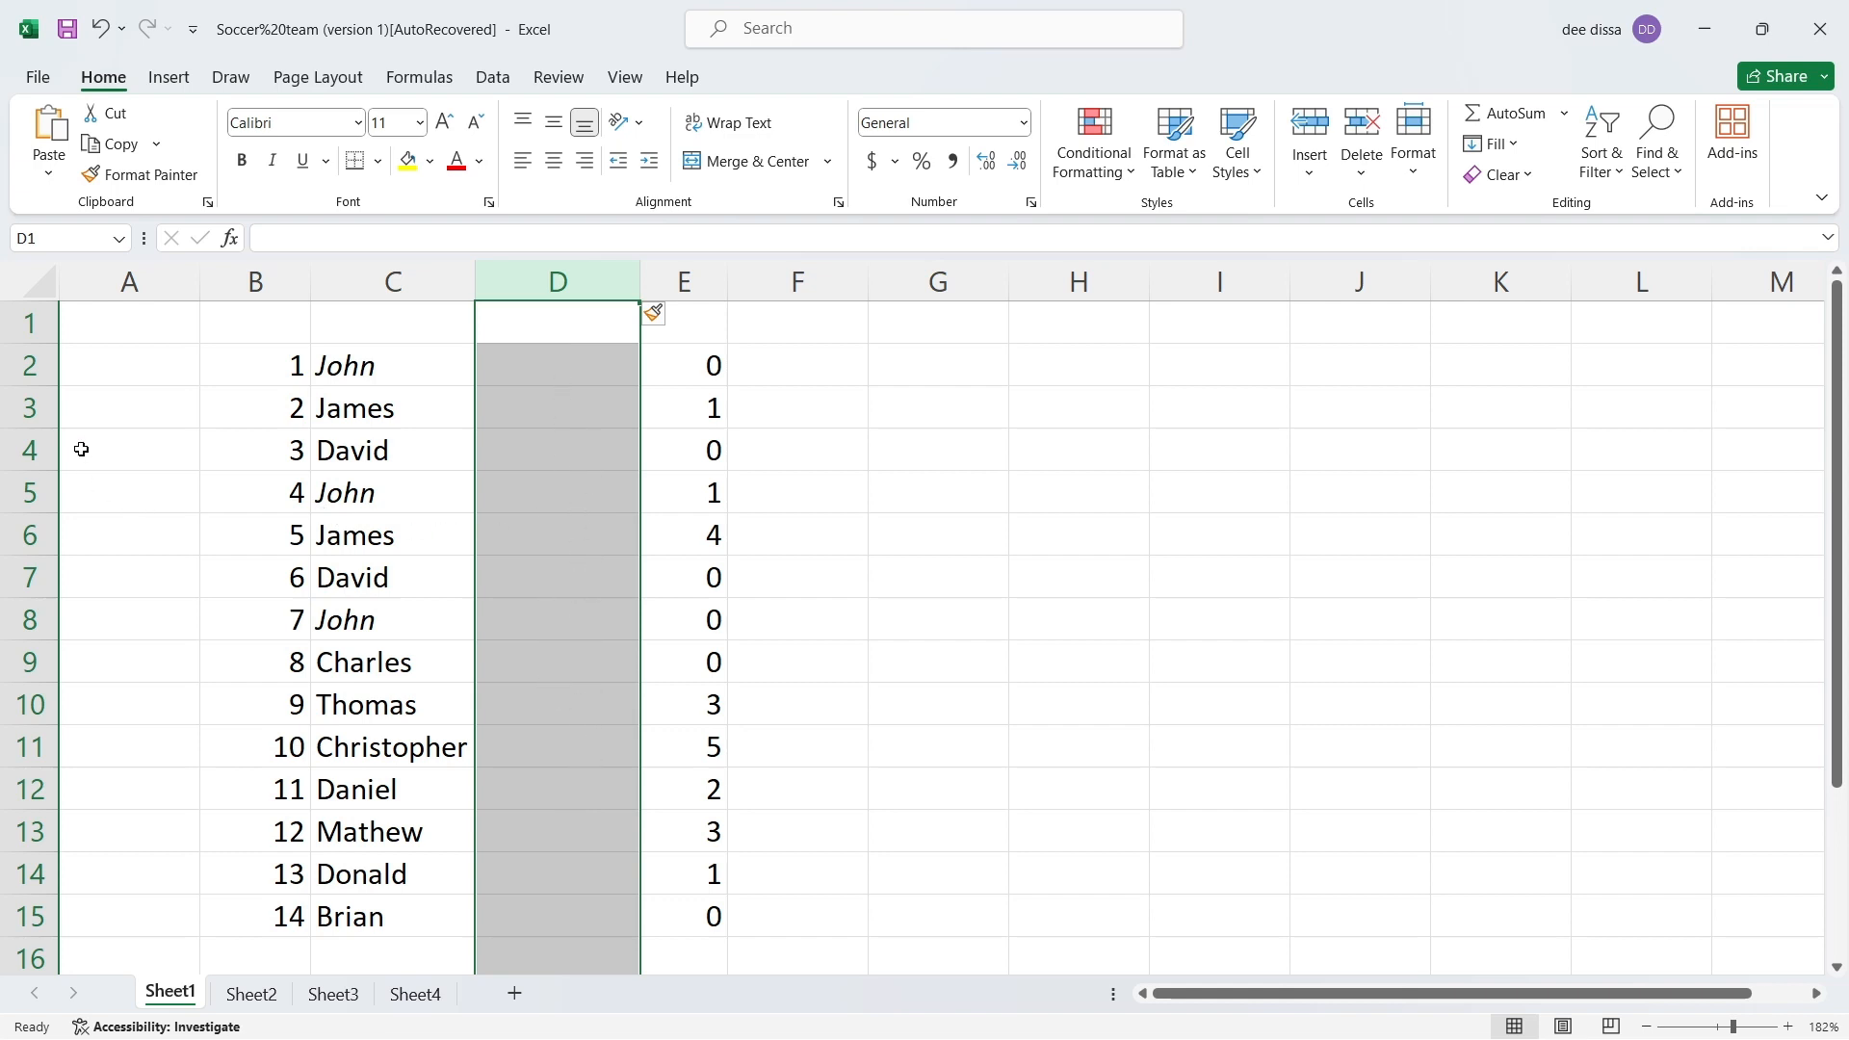
{"action": "right_click", "coordinate": [26, 547]}
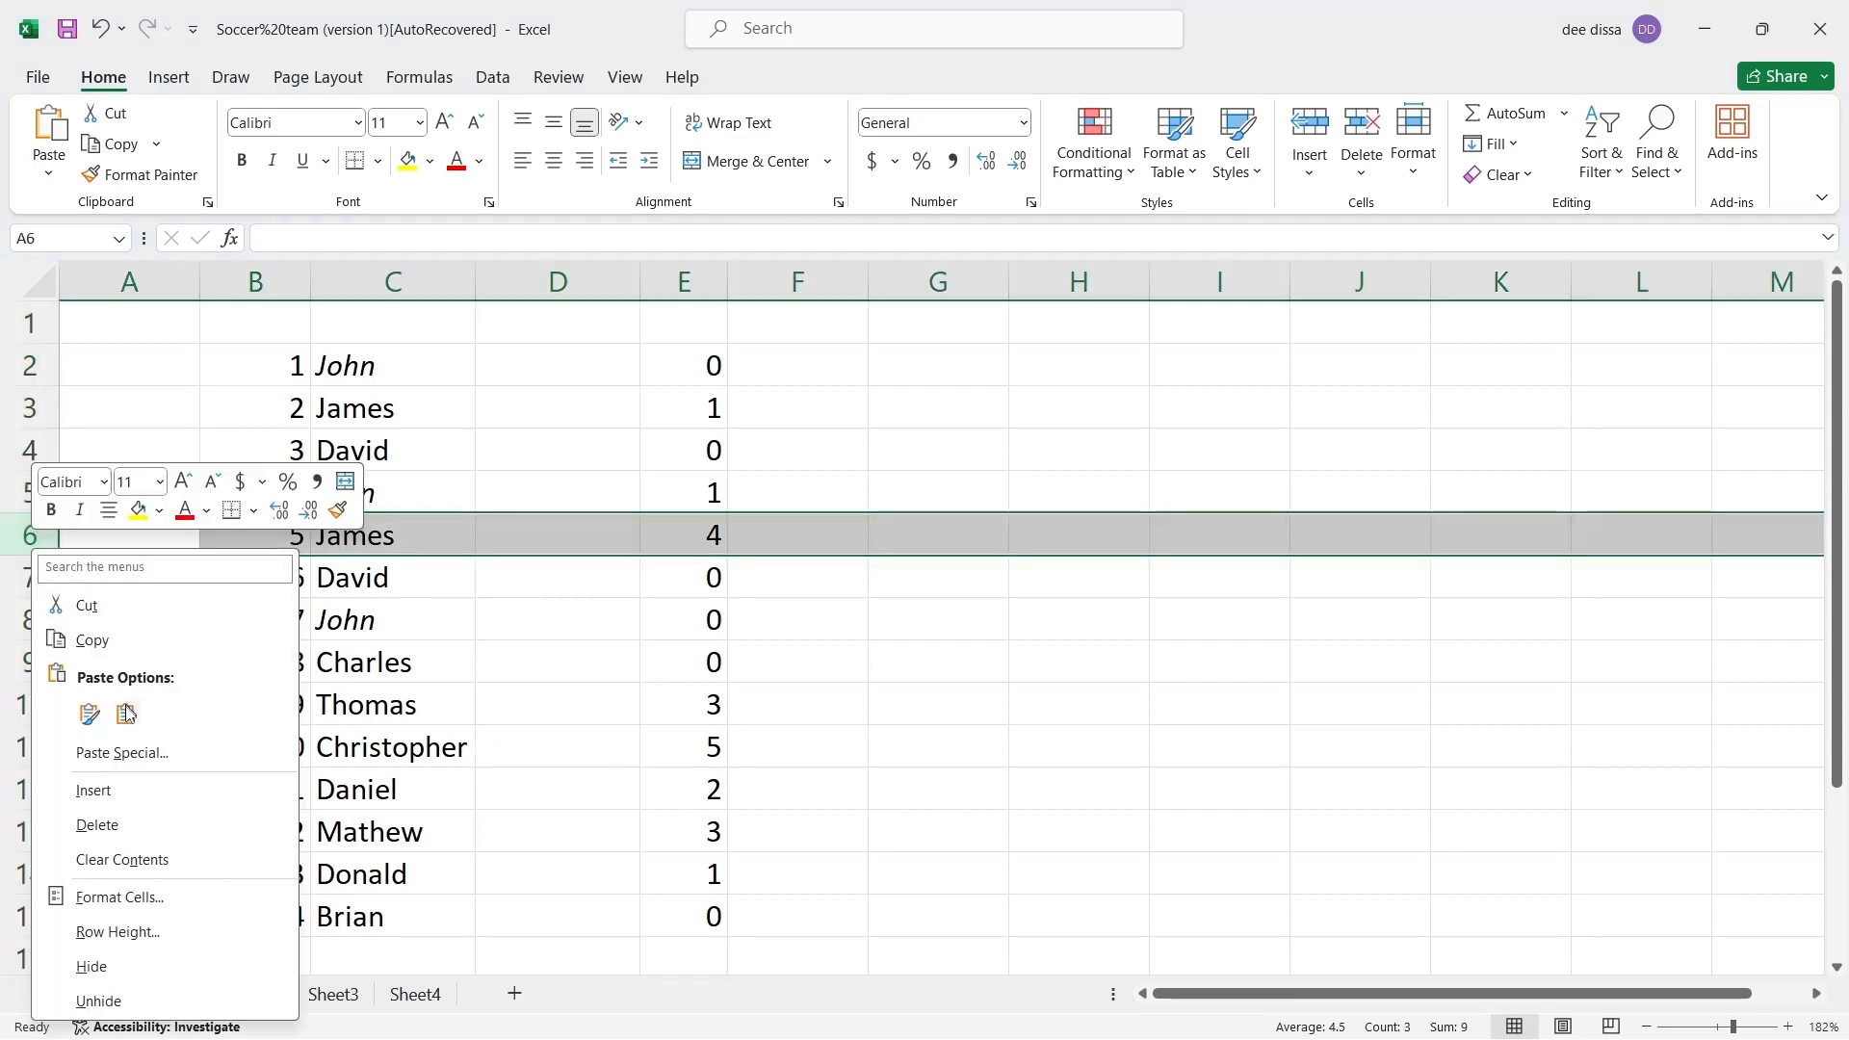
{"action": "left_click", "coordinate": [128, 792]}
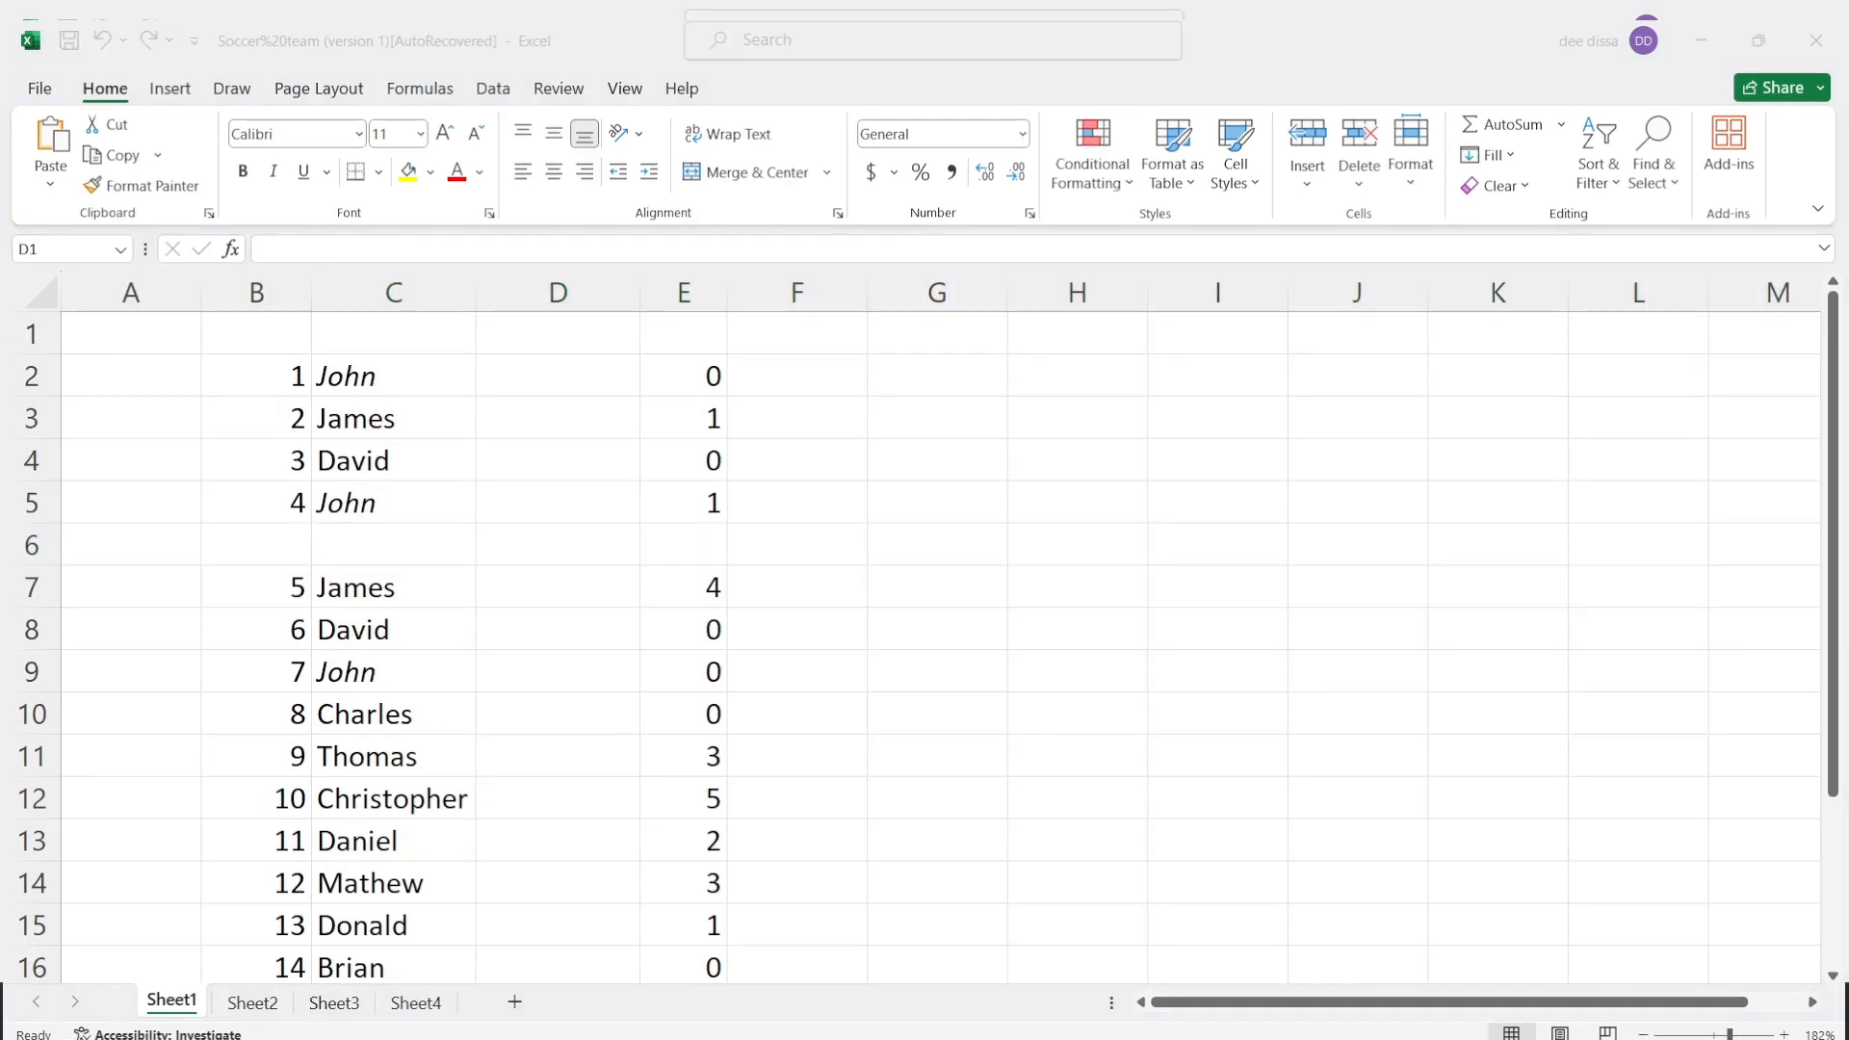
{"action": "left_click", "coordinate": [104, 40]}
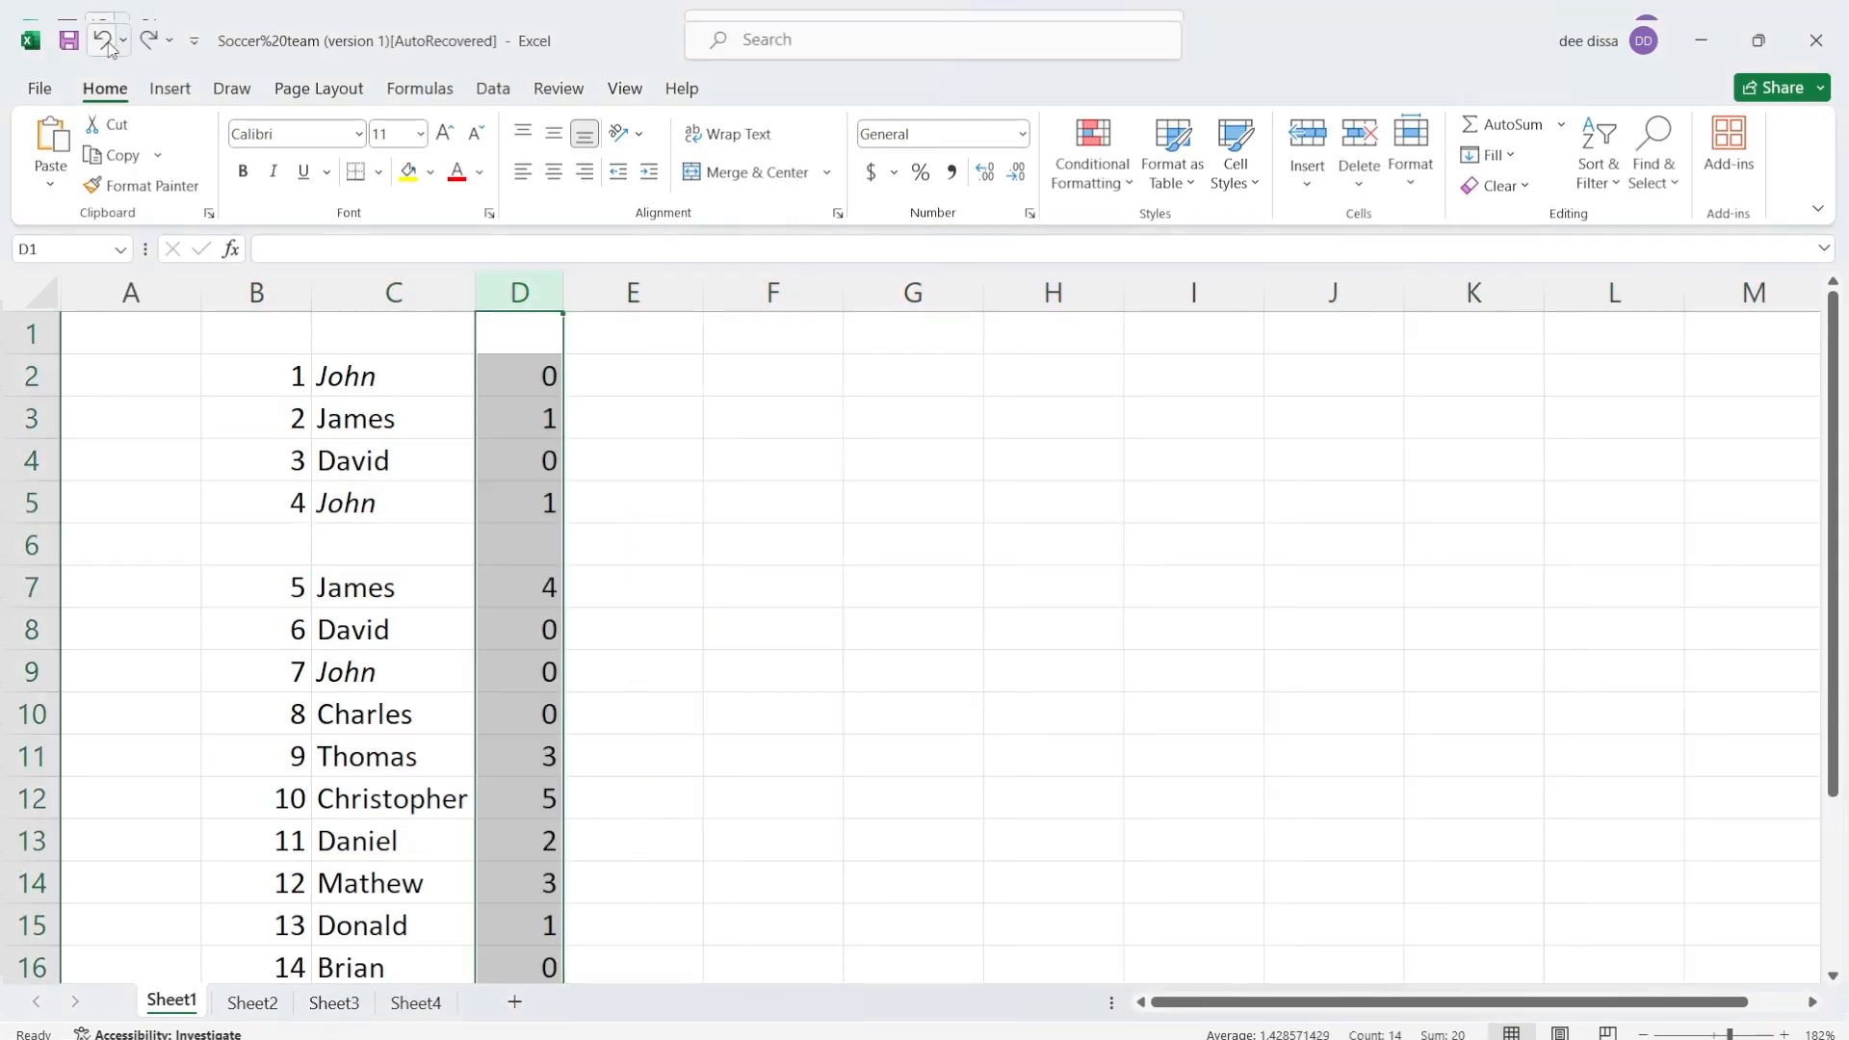
{"action": "left_click", "coordinate": [108, 49]}
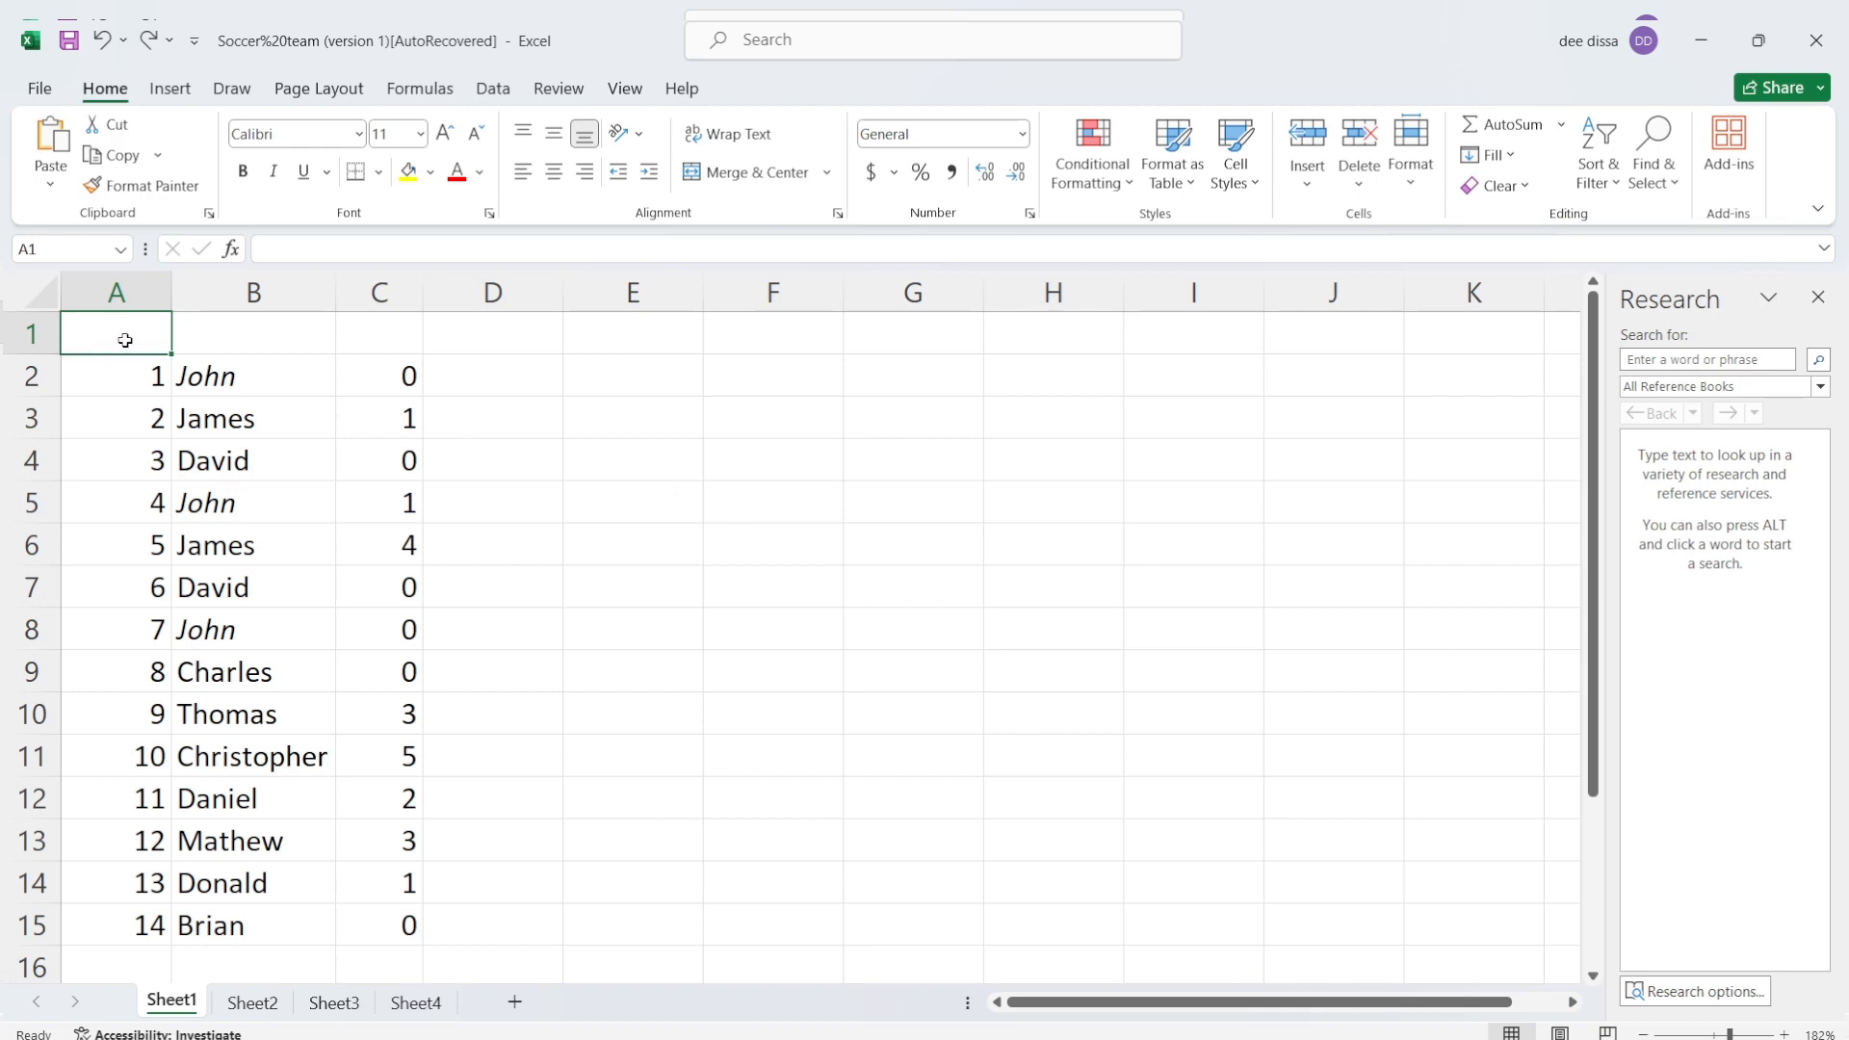
Step: Enter the headers Players # in A1 and Players Names in B1
{"action": "type", "text": "Pl"}
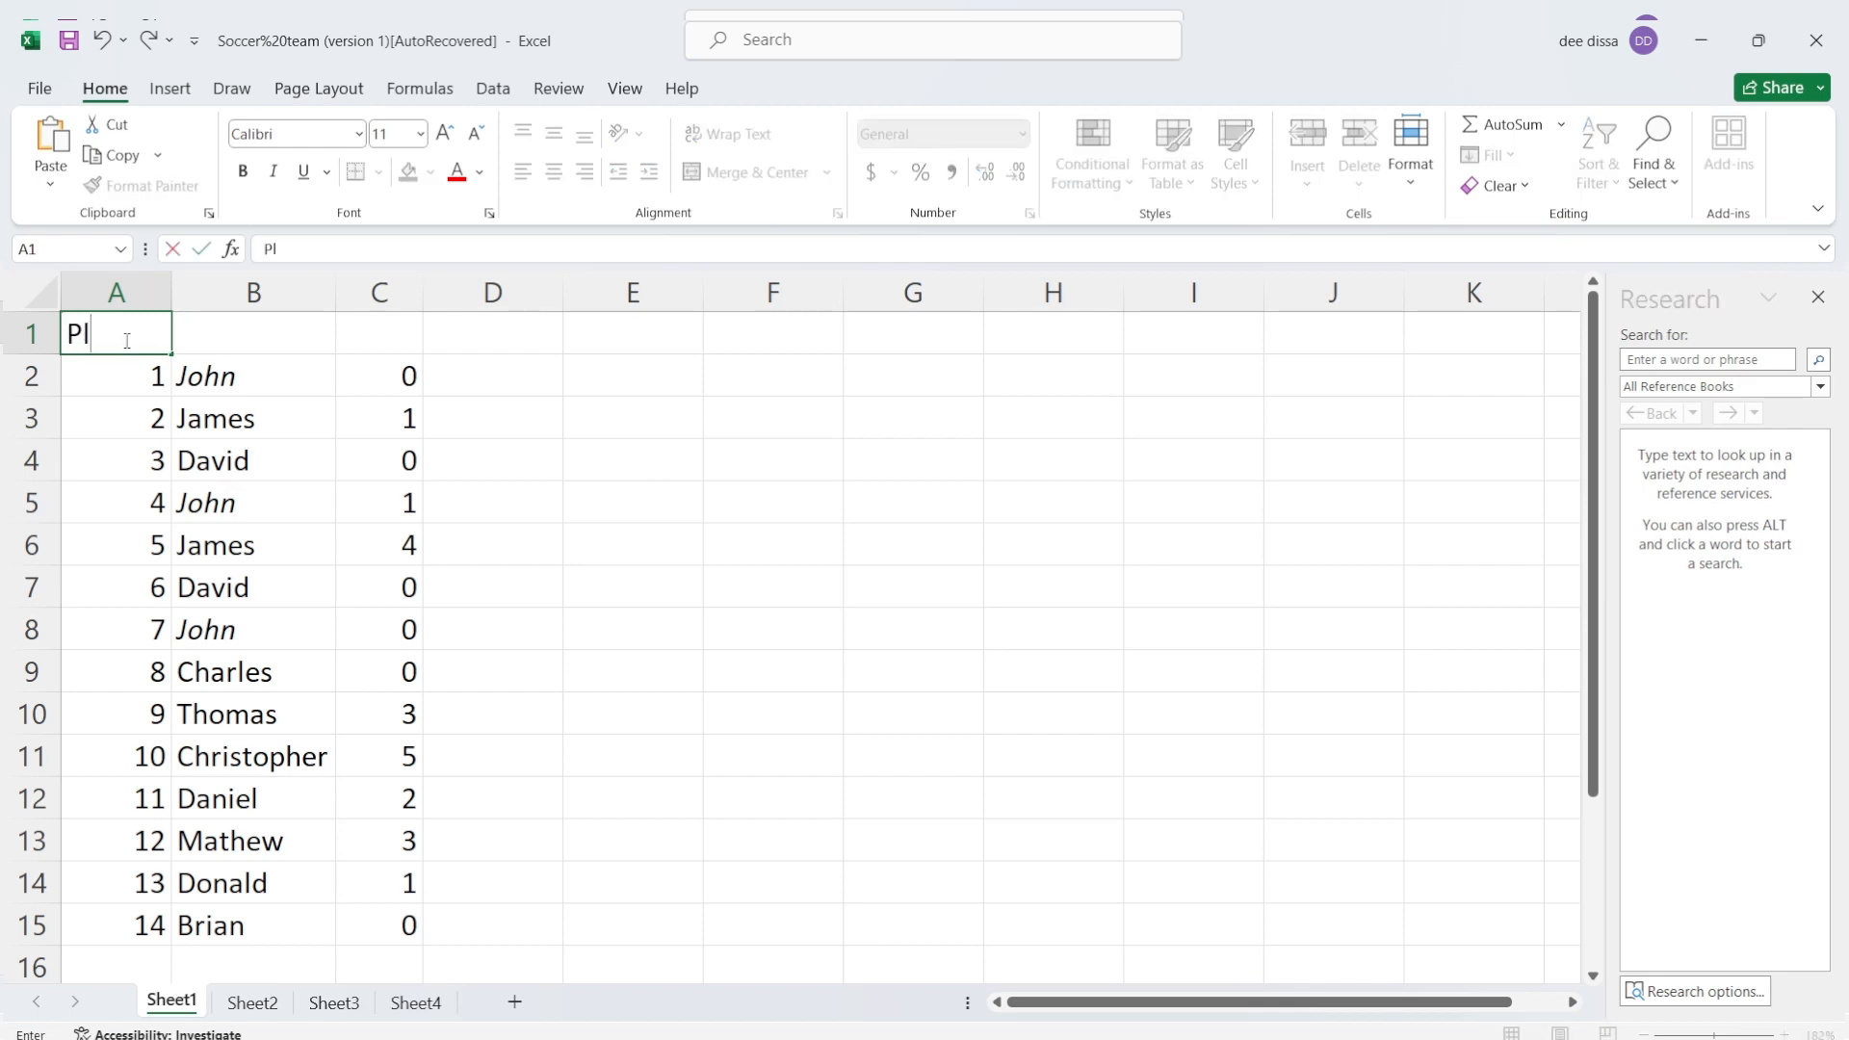
{"action": "type", "text": "ayers #"}
{"action": "key", "text": "Tab"}
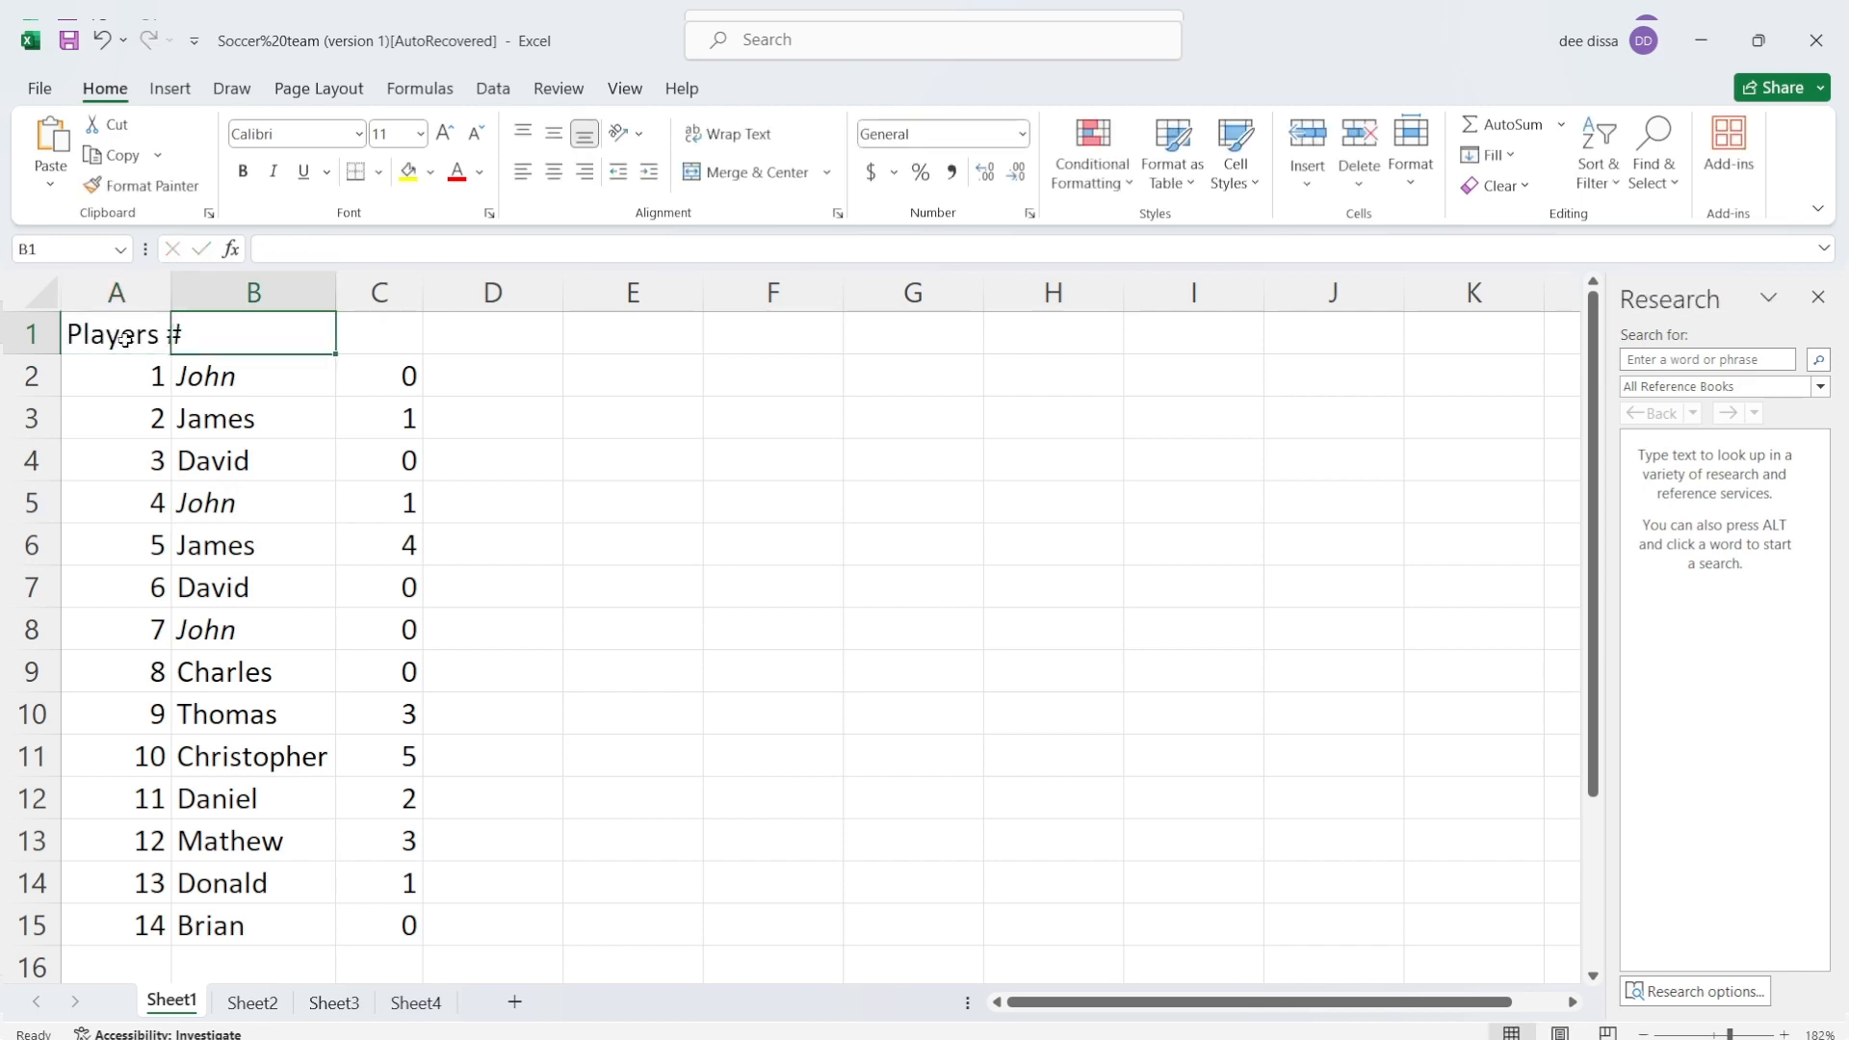
{"action": "type", "text": "Pla"}
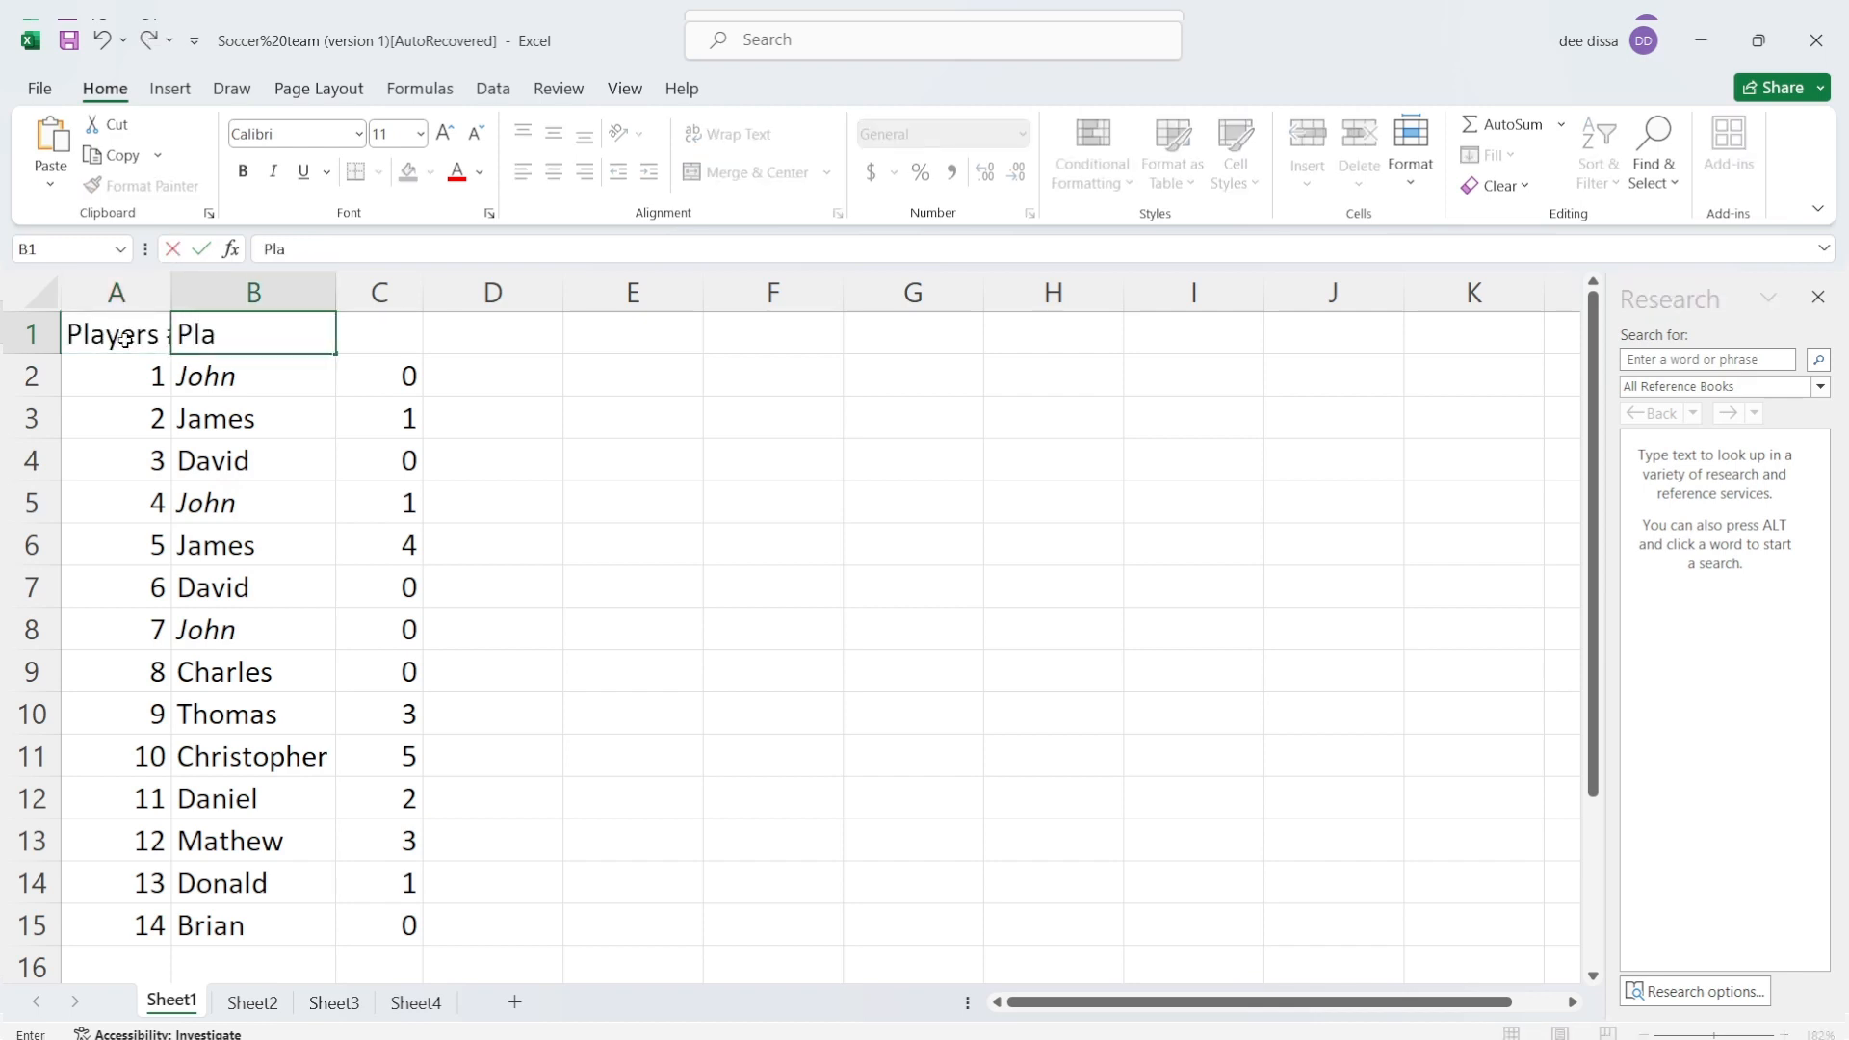
{"action": "type", "text": "yers Names"}
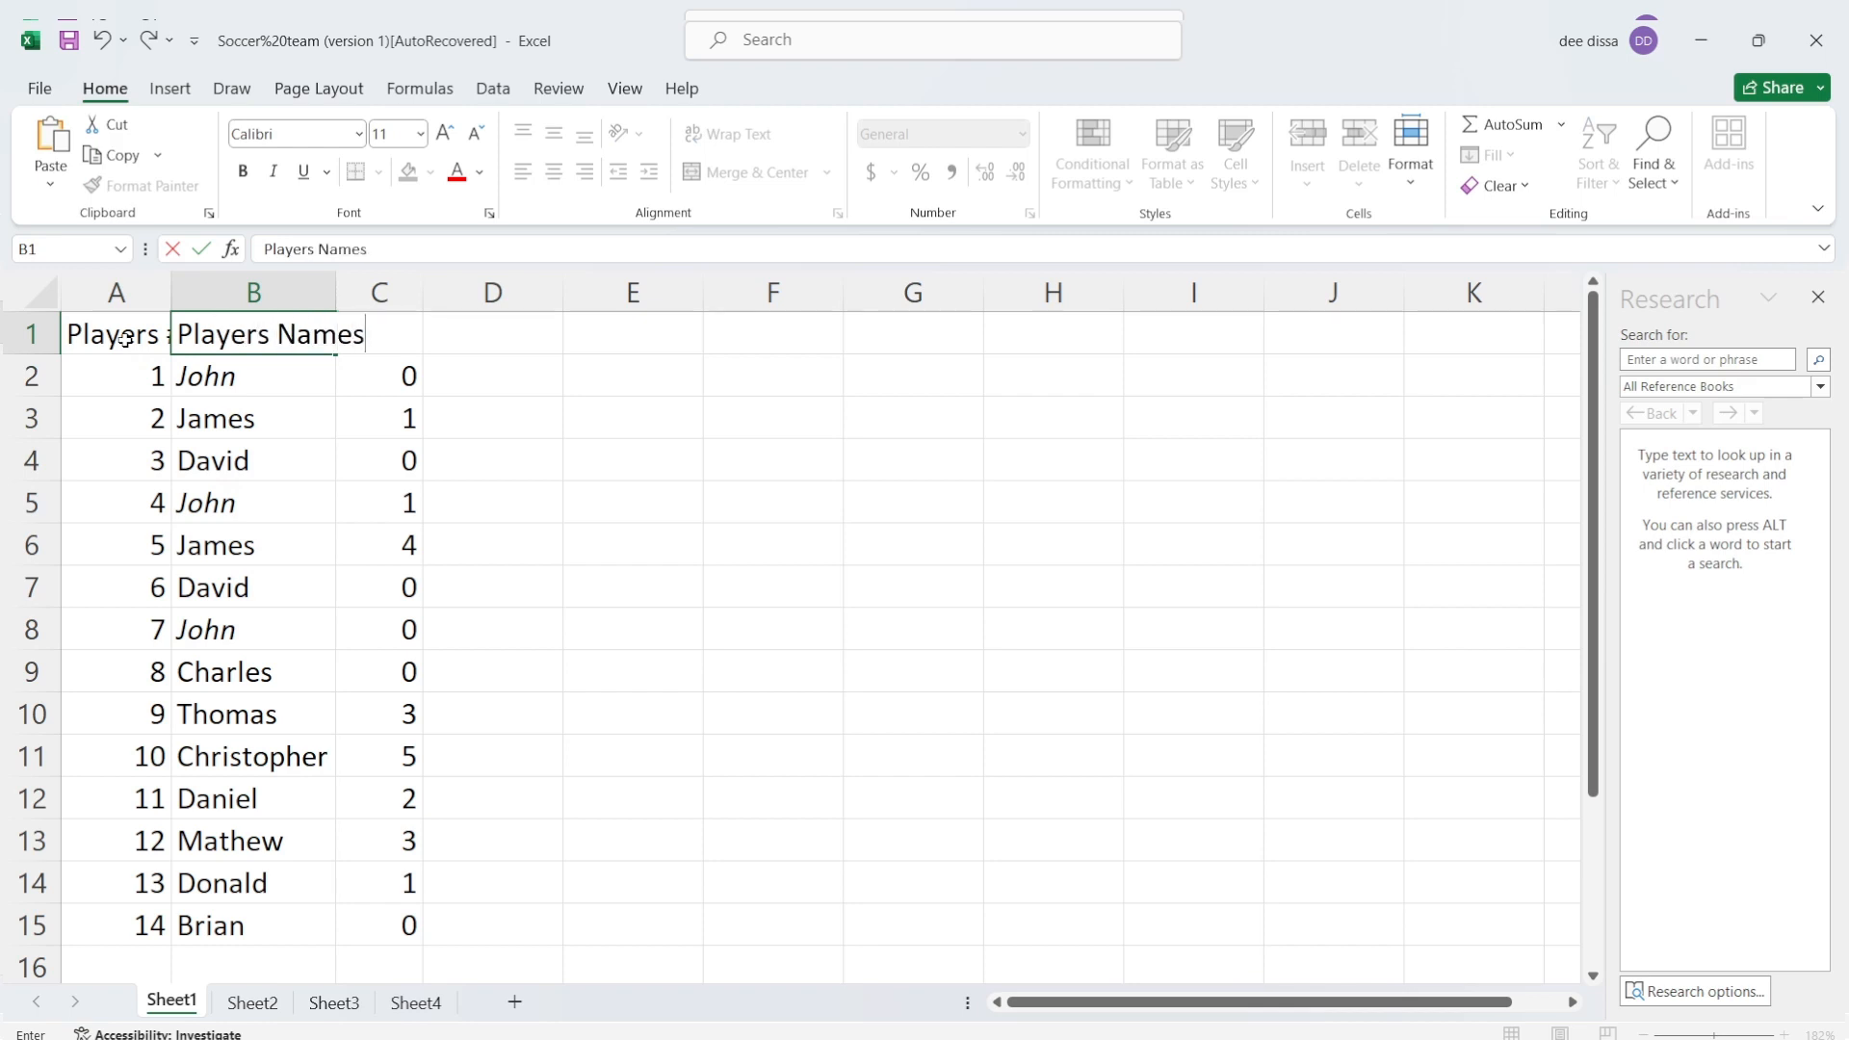
{"action": "key", "text": "Tab"}
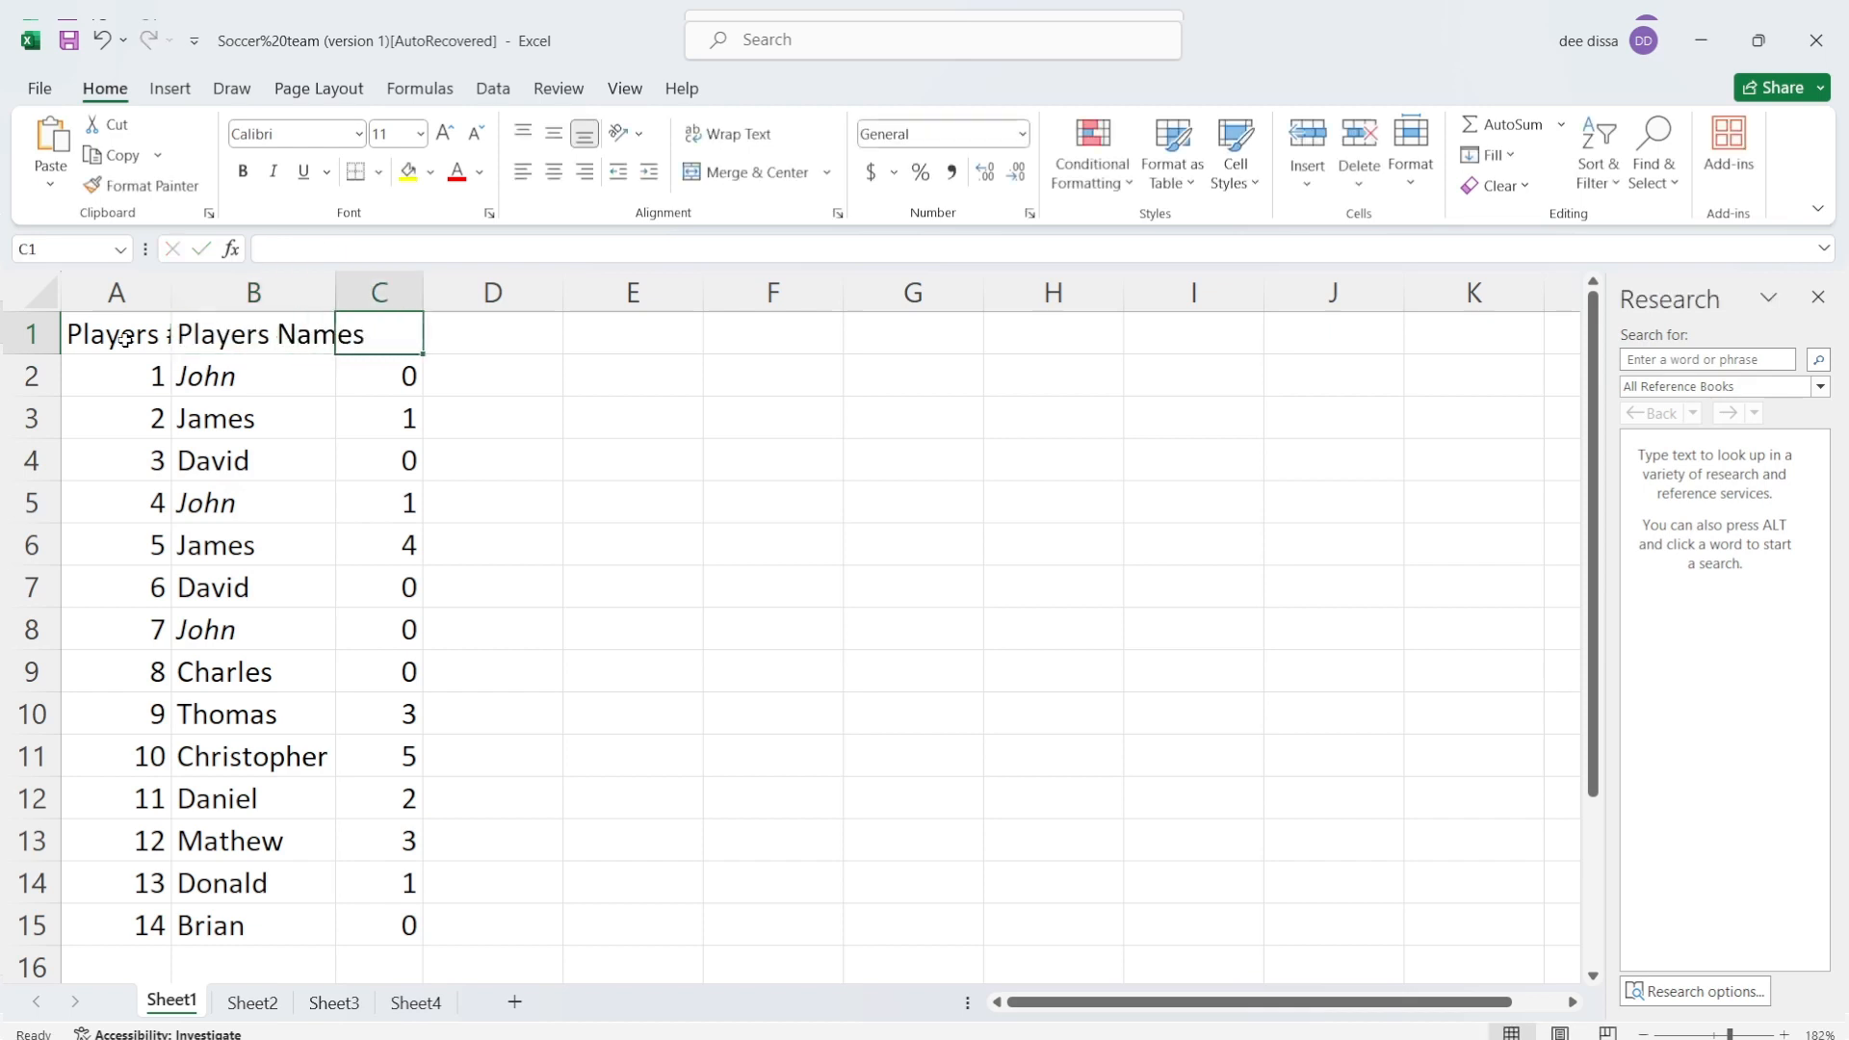
Step: Enter the header Total Goals in C1
{"action": "type", "text": "Tot"}
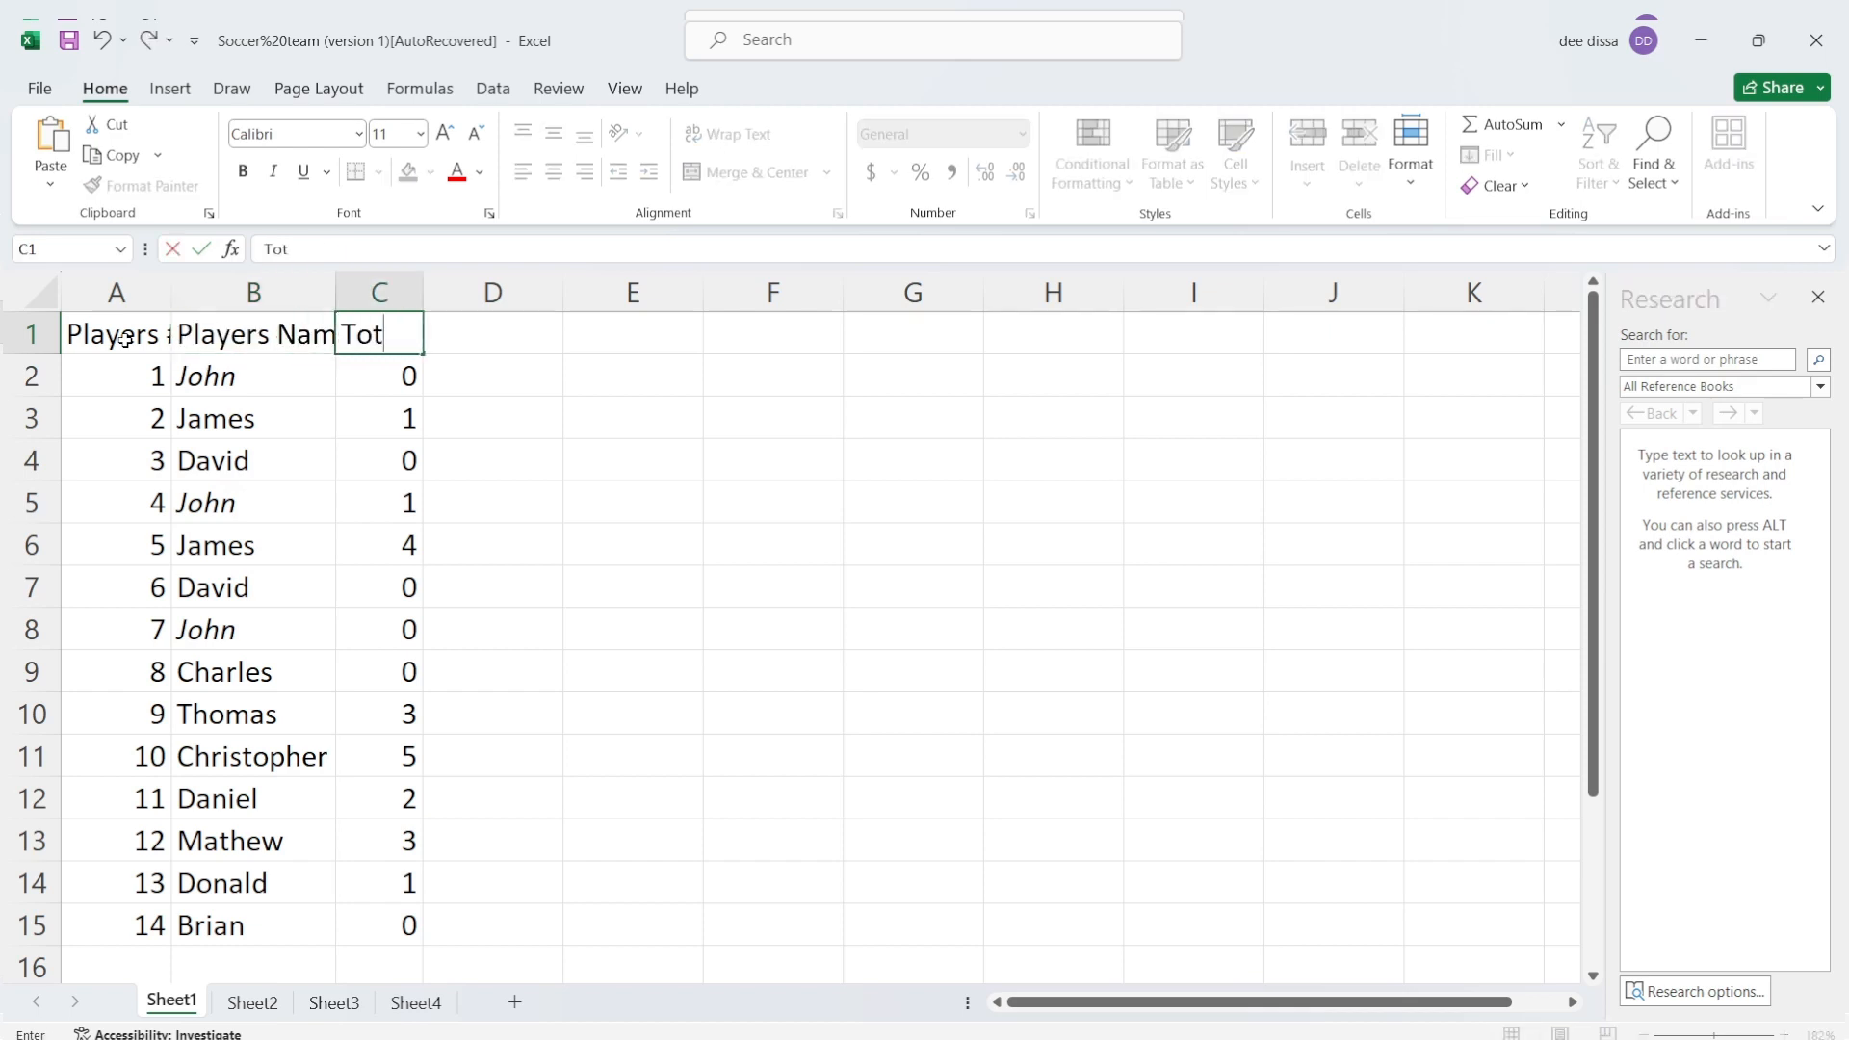
{"action": "type", "text": "al Goal"}
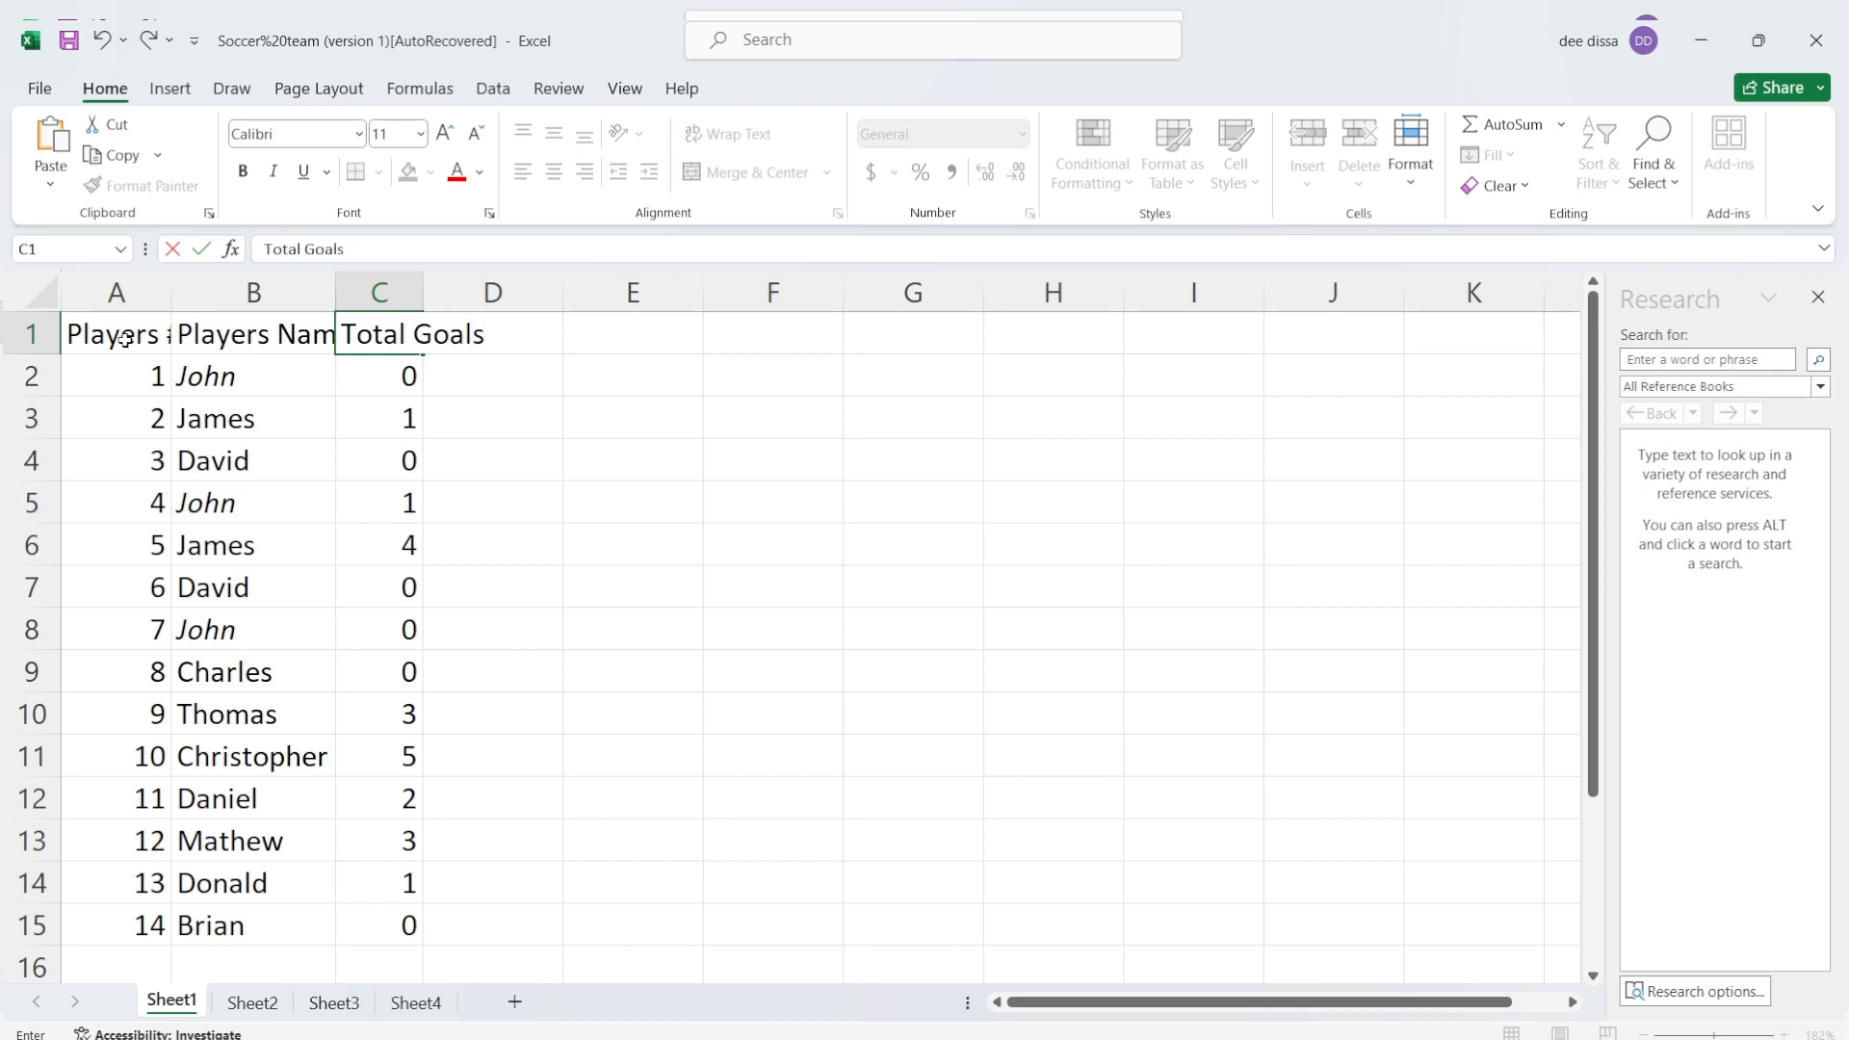
{"action": "type", "text": "s"}
{"action": "key", "text": "Return"}
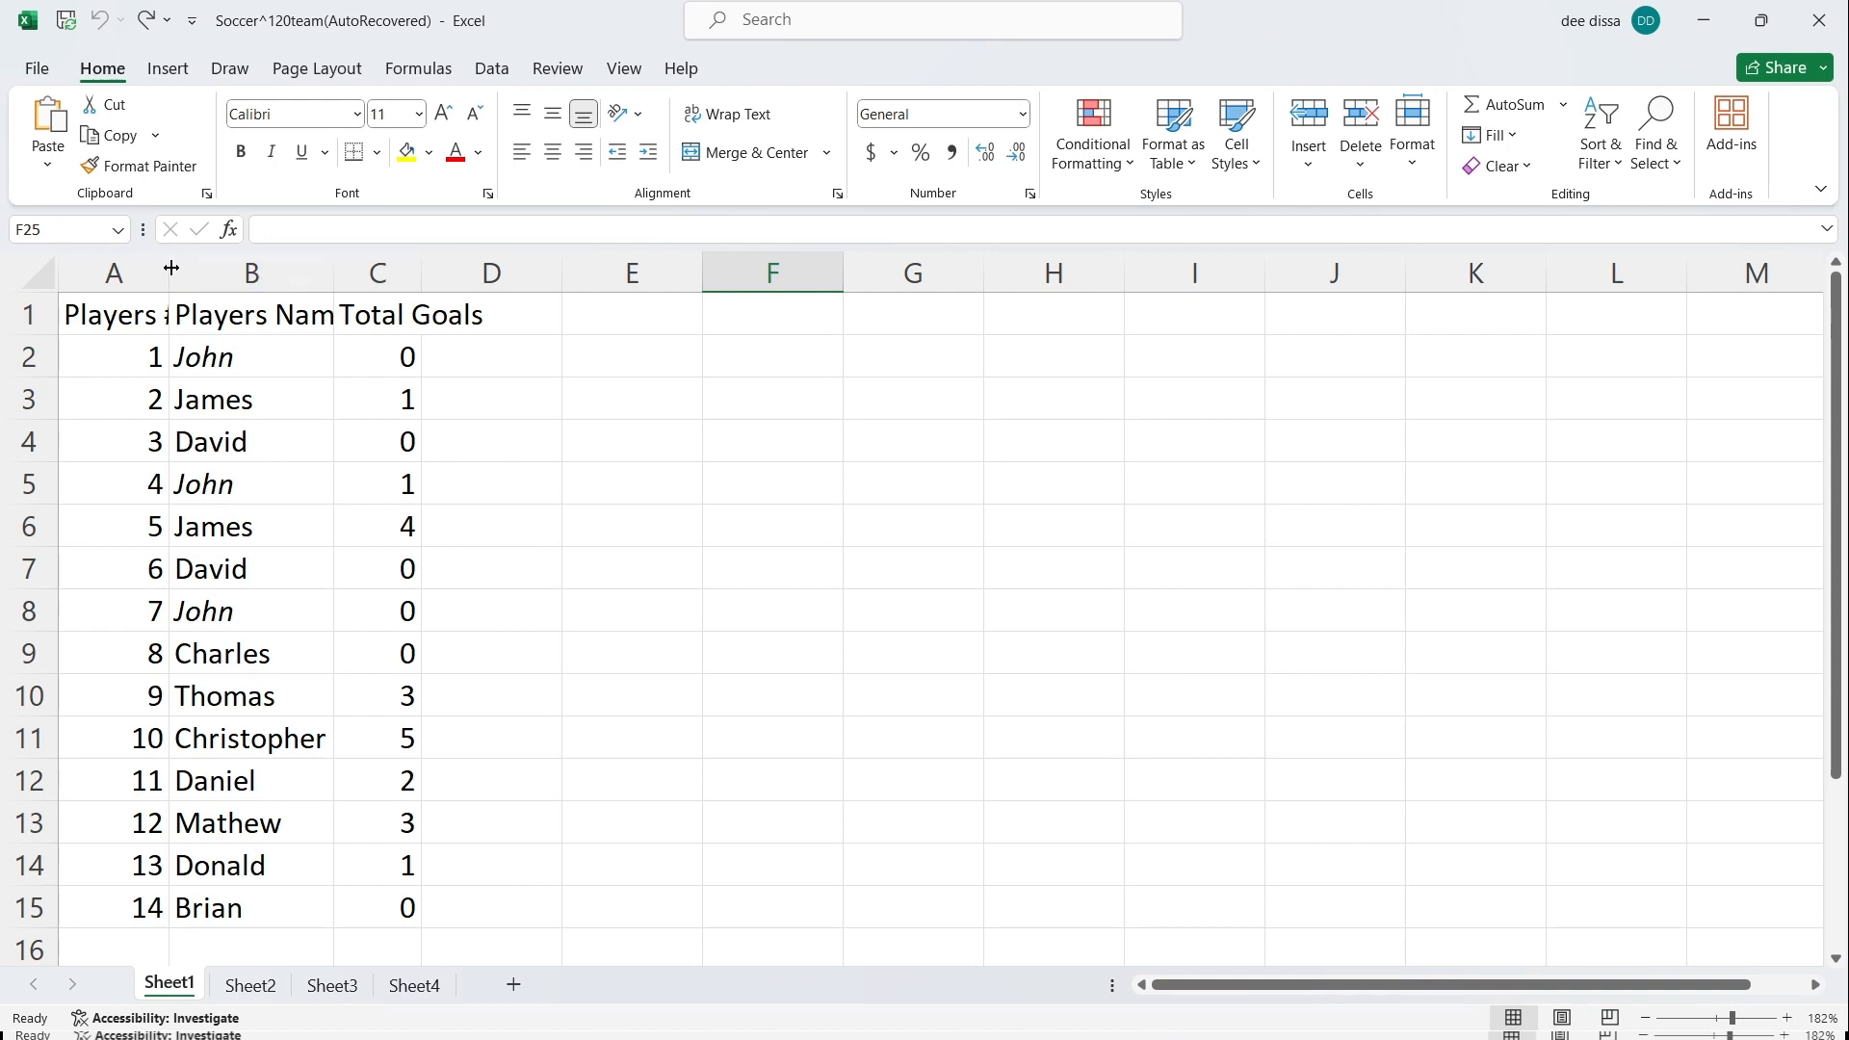
Step: Widen column A and autofit columns A, B and C to their contents
{"action": "left_click_drag", "start_coordinate": [171, 268], "coordinate": [220, 270]}
{"action": "double_click", "coordinate": [168, 270]}
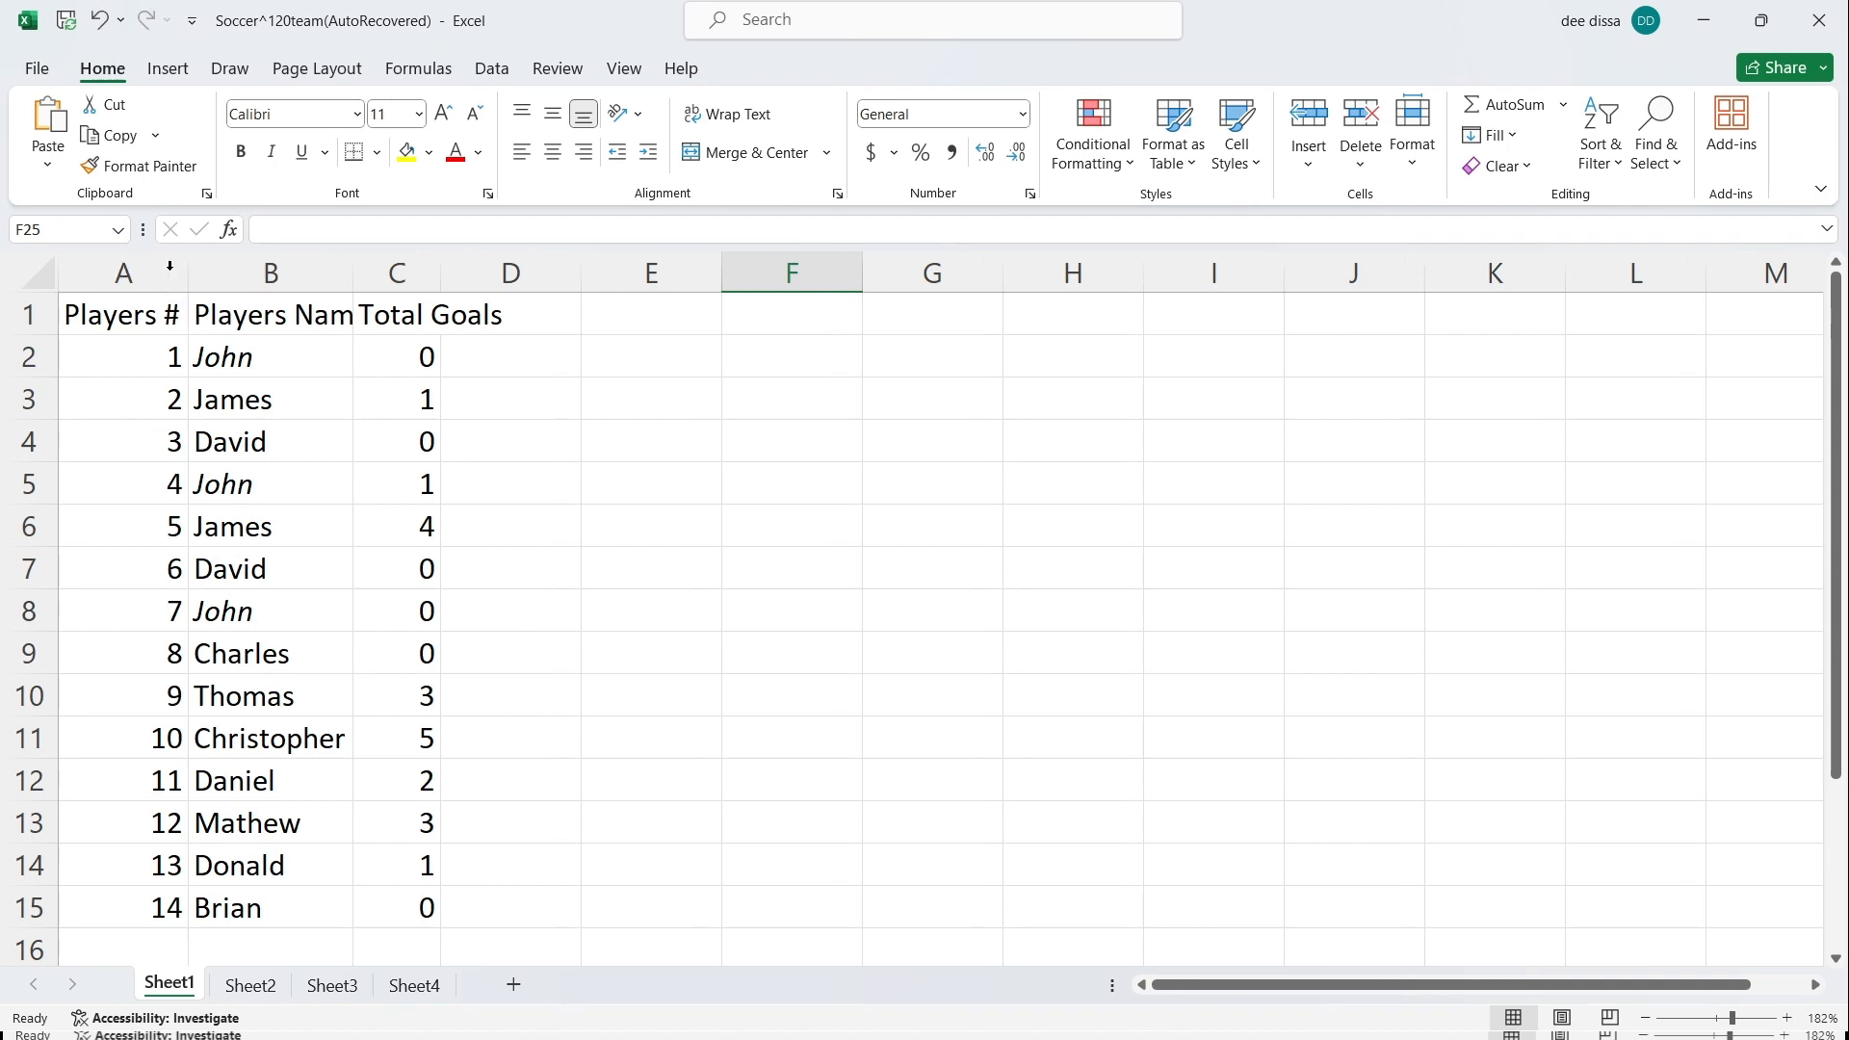
{"action": "double_click", "coordinate": [355, 271]}
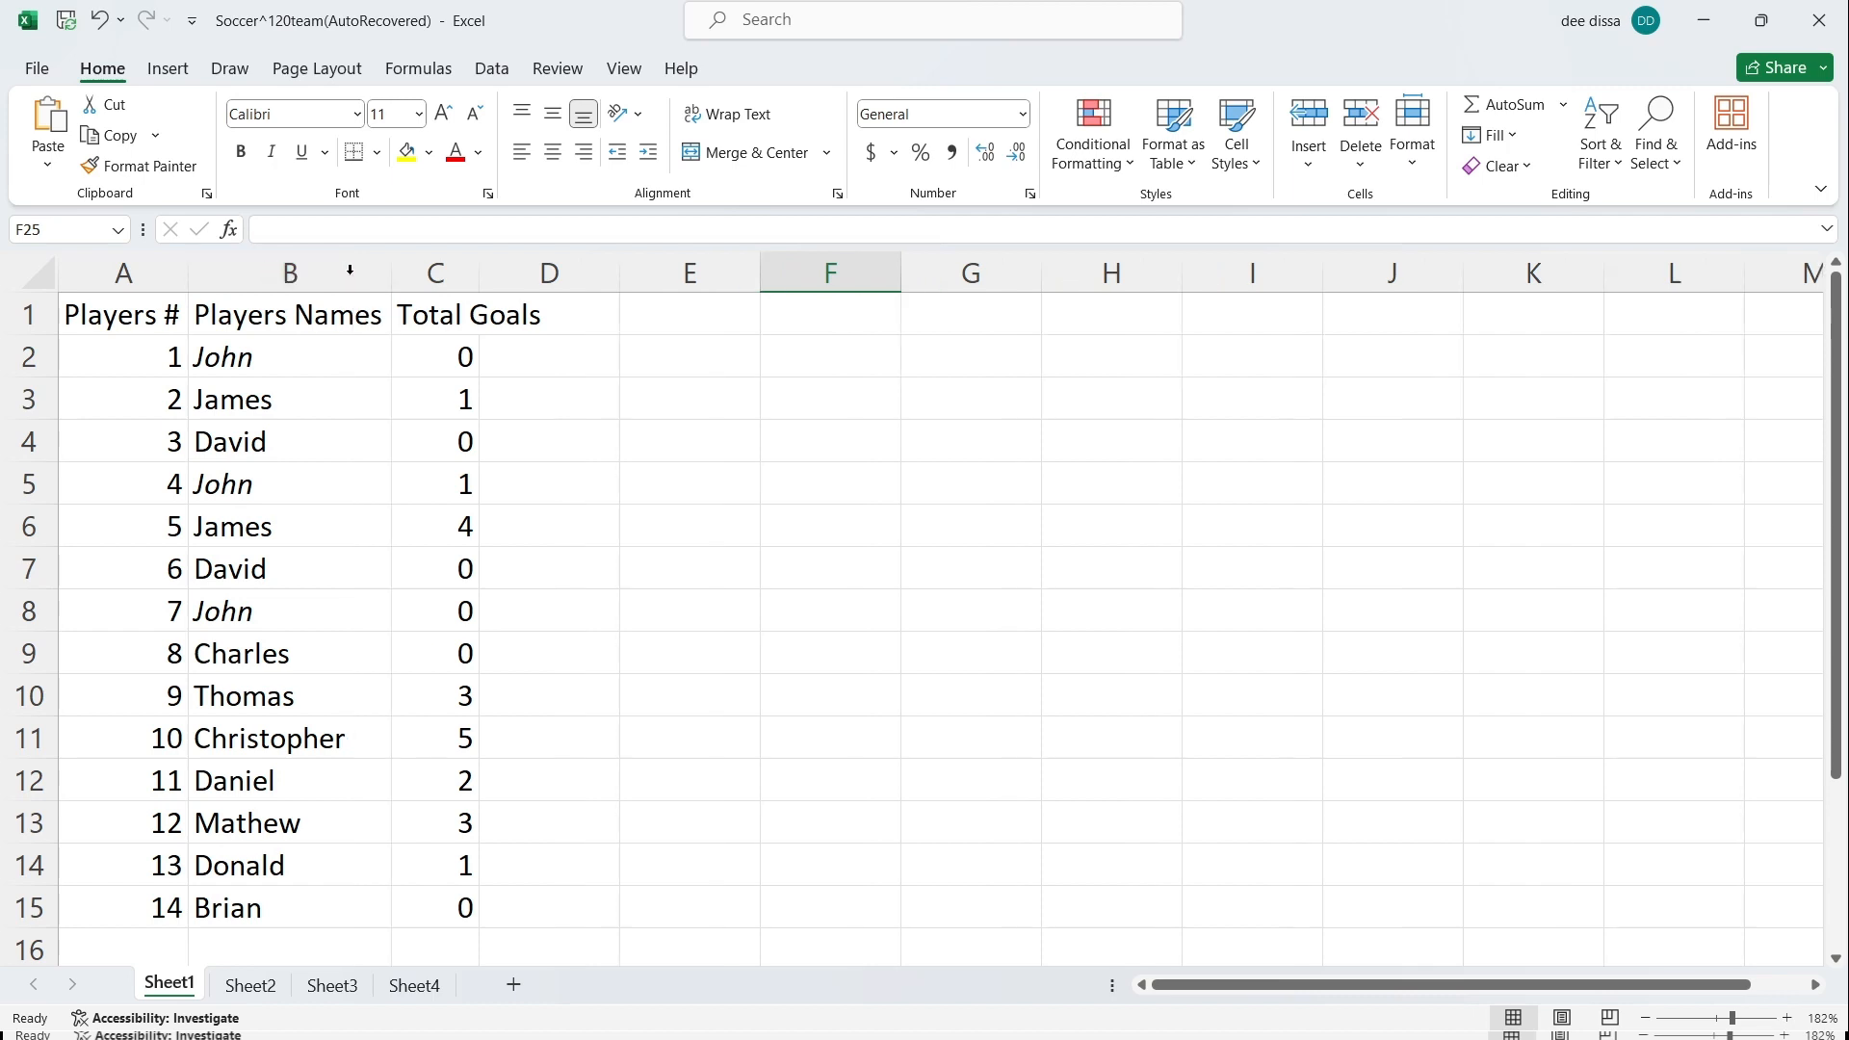
{"action": "double_click", "coordinate": [479, 272]}
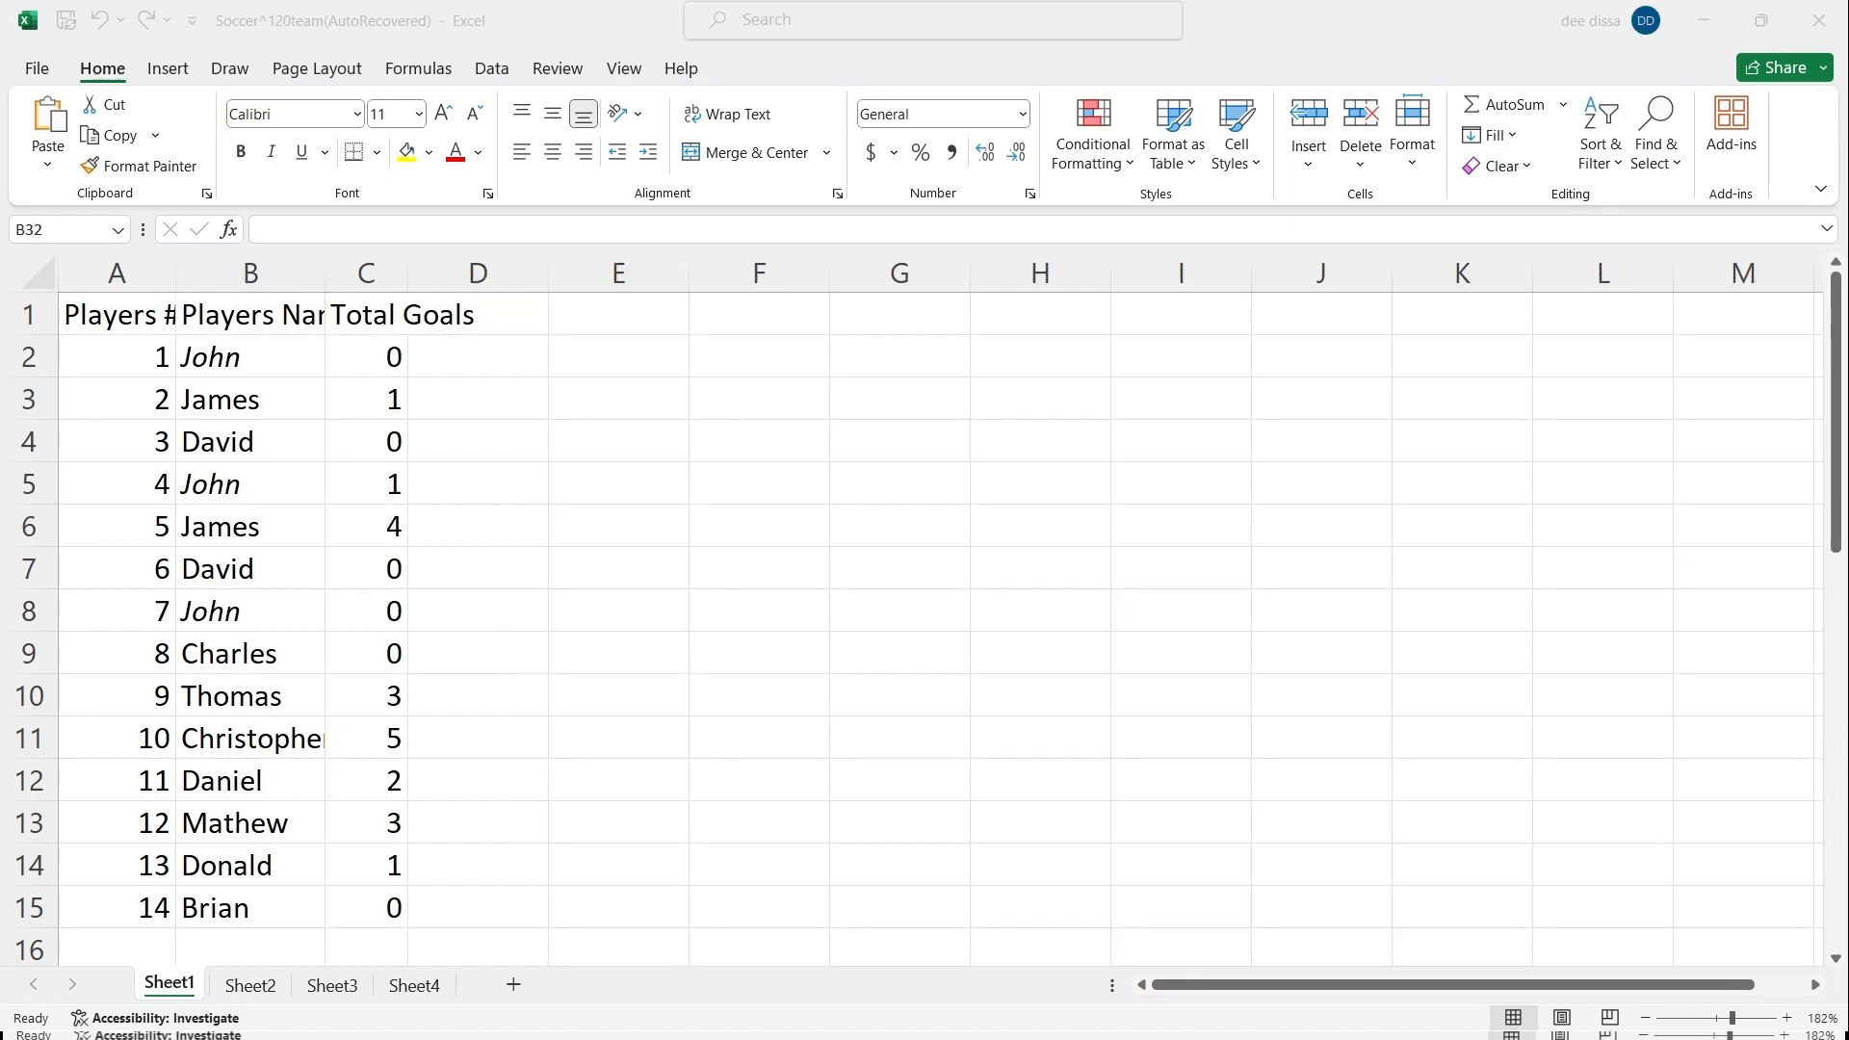
Step: Select the entire sheet and autofit all column widths at once
{"action": "left_click", "coordinate": [525, 35]}
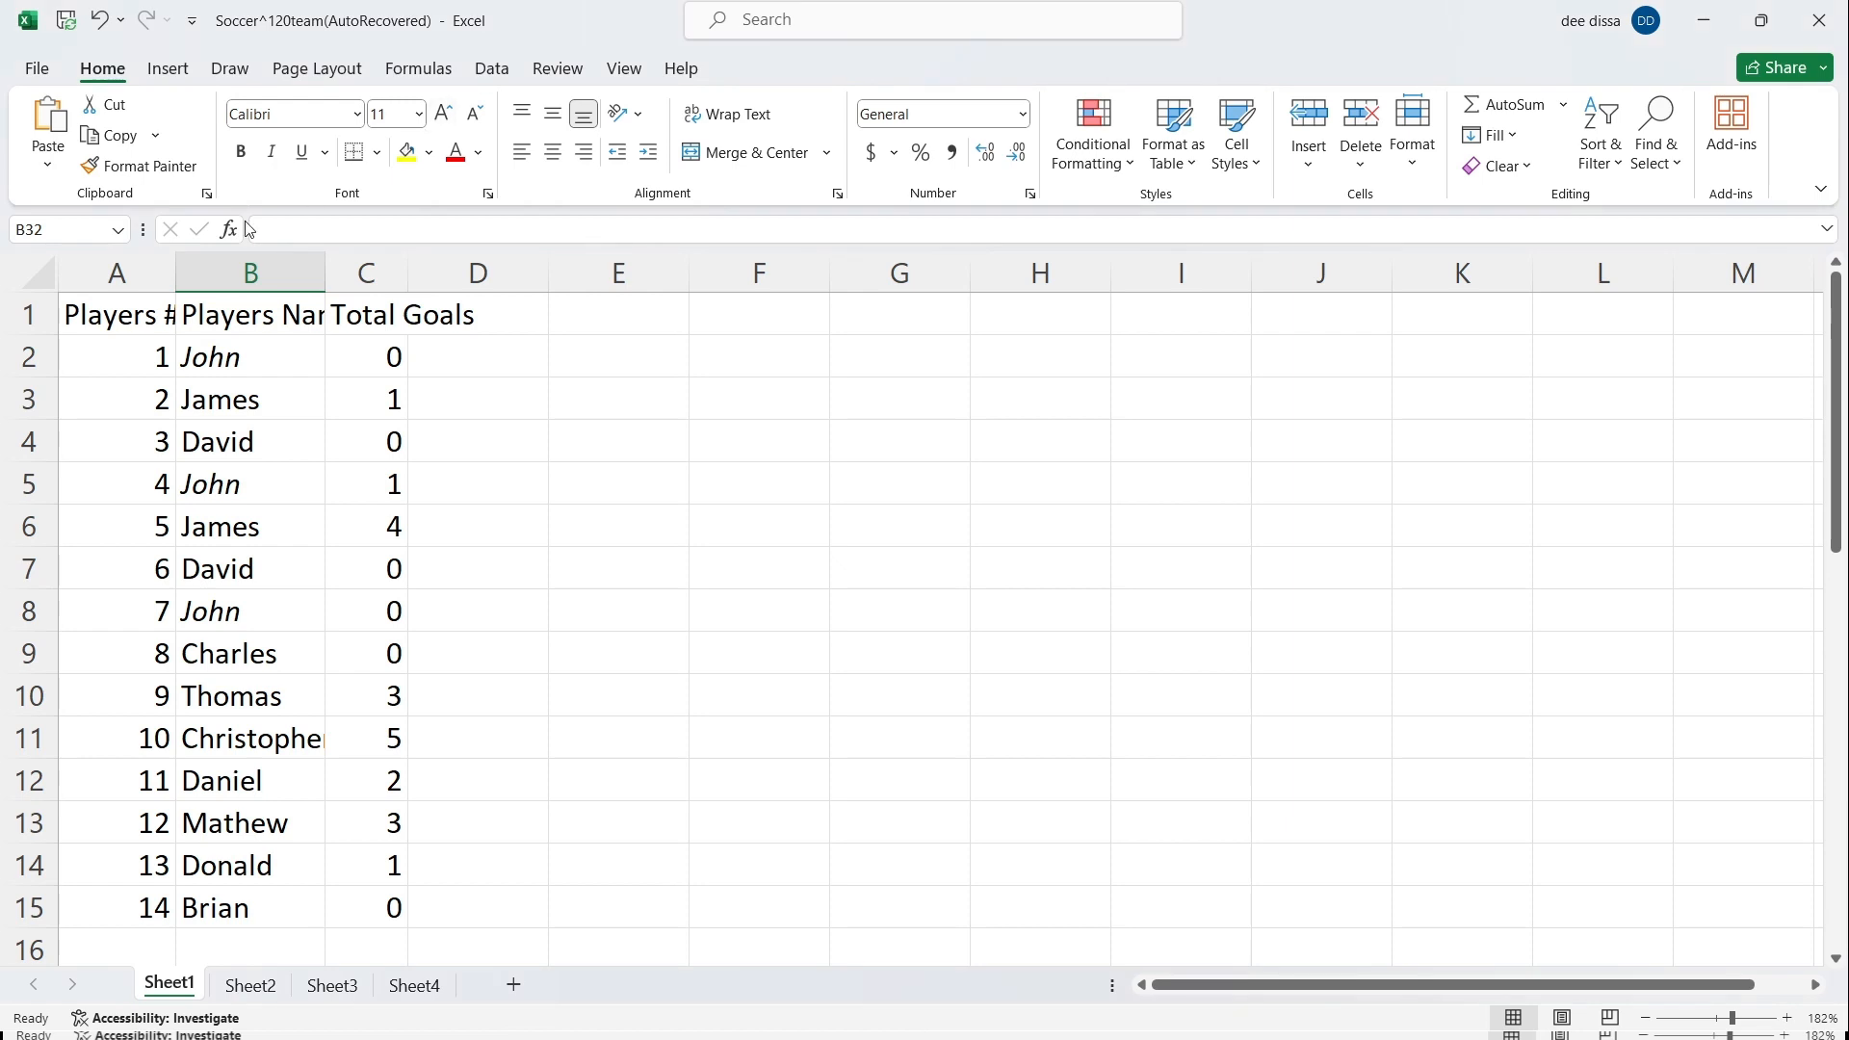
{"action": "left_click_drag", "start_coordinate": [121, 277], "coordinate": [491, 645]}
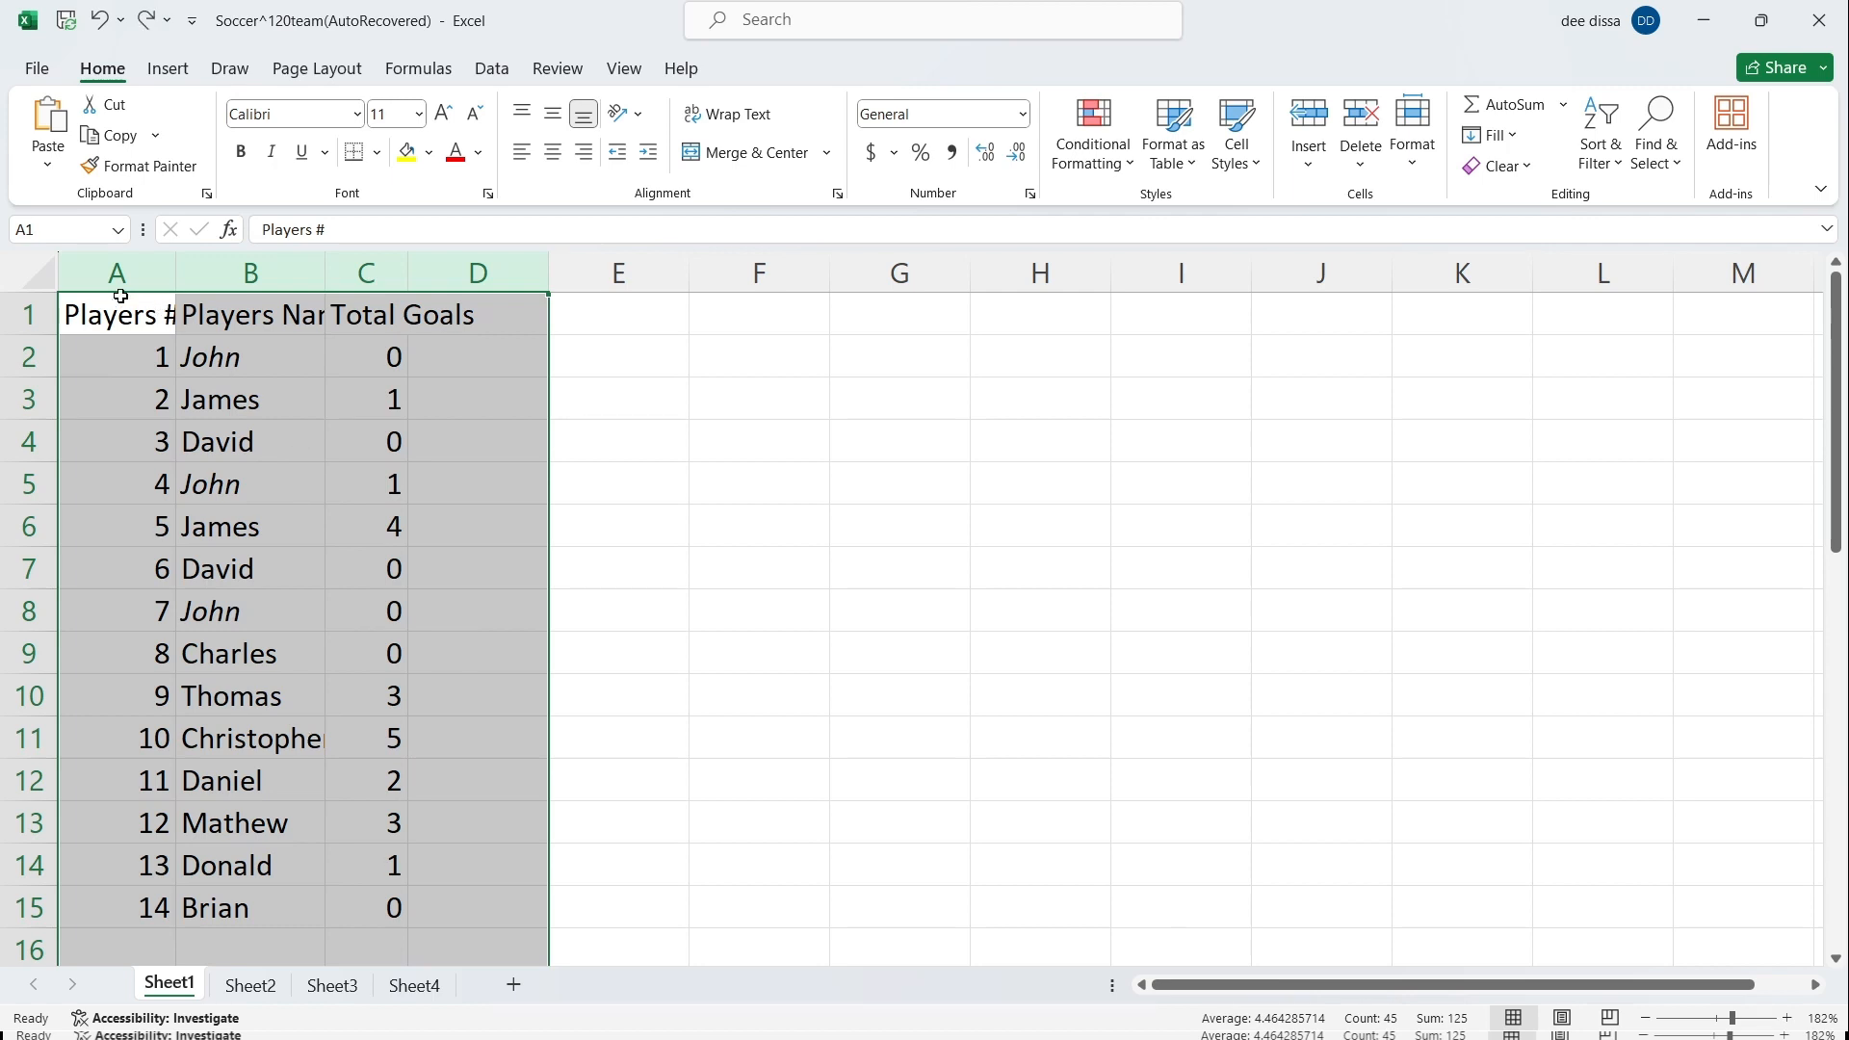
{"action": "double_click", "coordinate": [171, 276]}
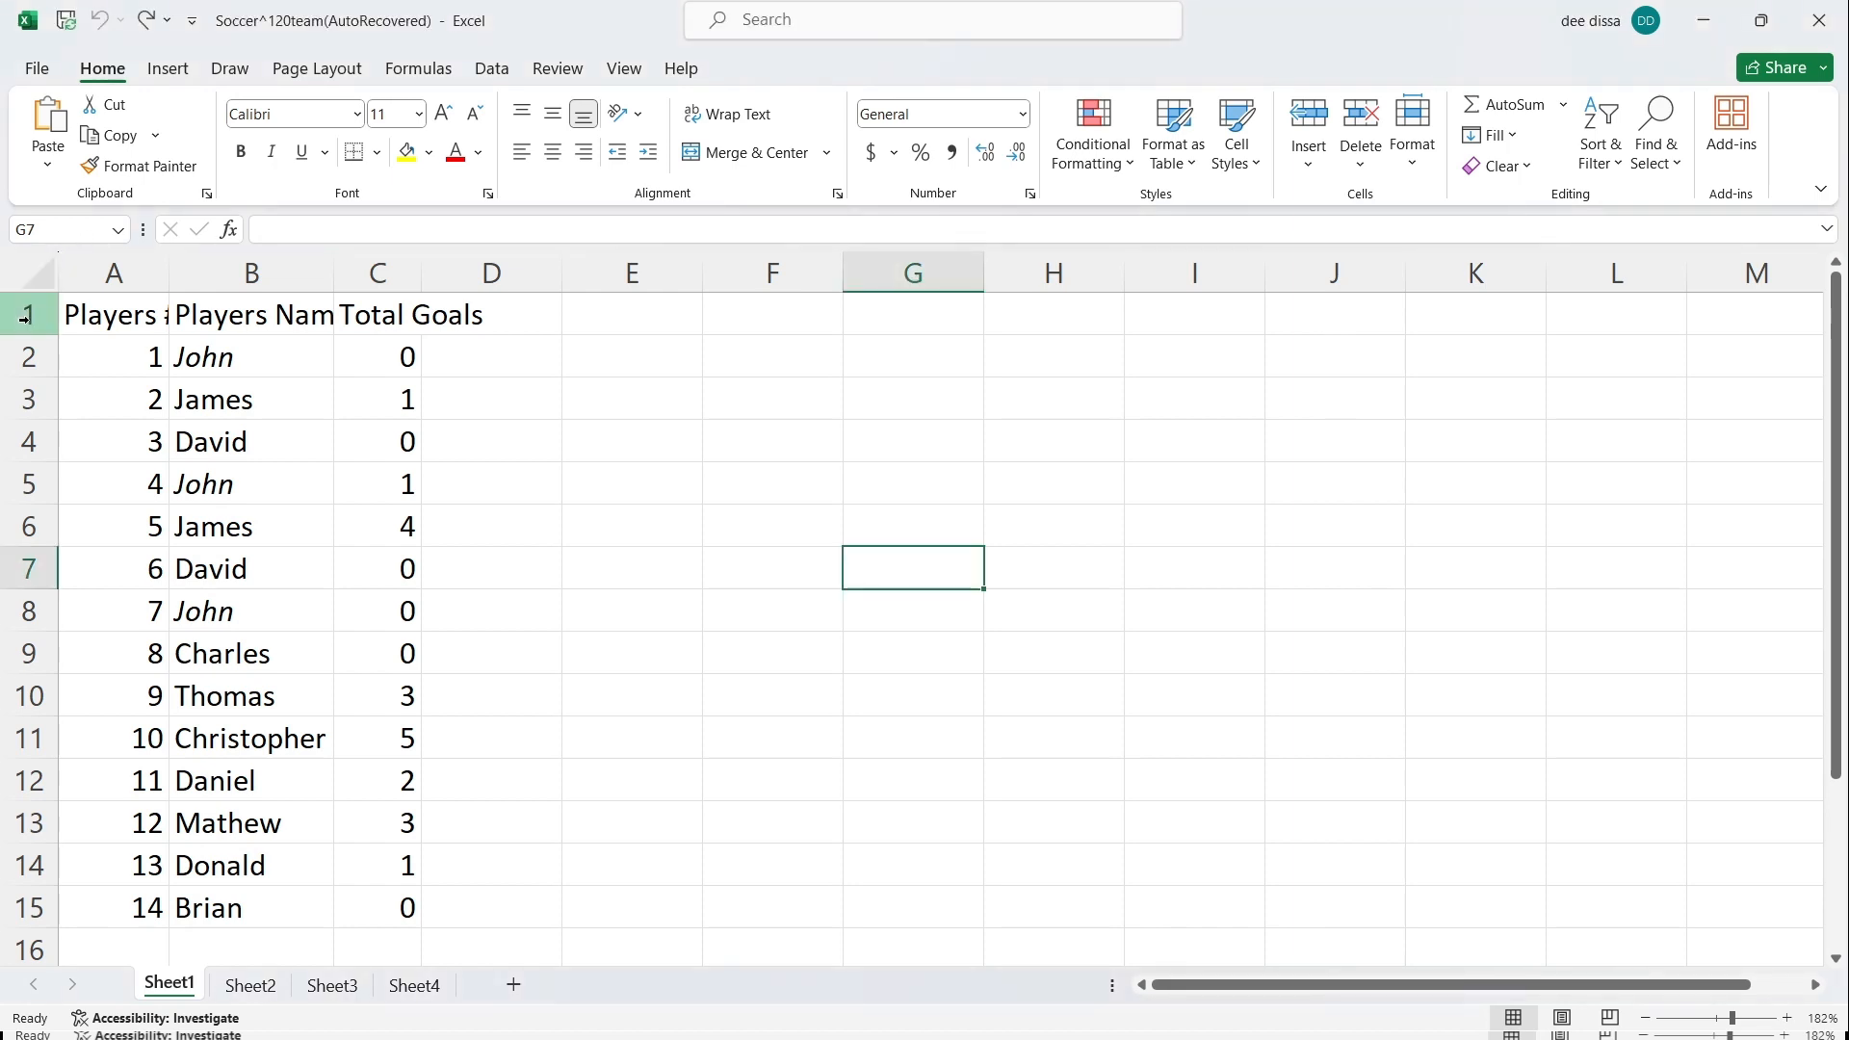
{"action": "left_click", "coordinate": [32, 275]}
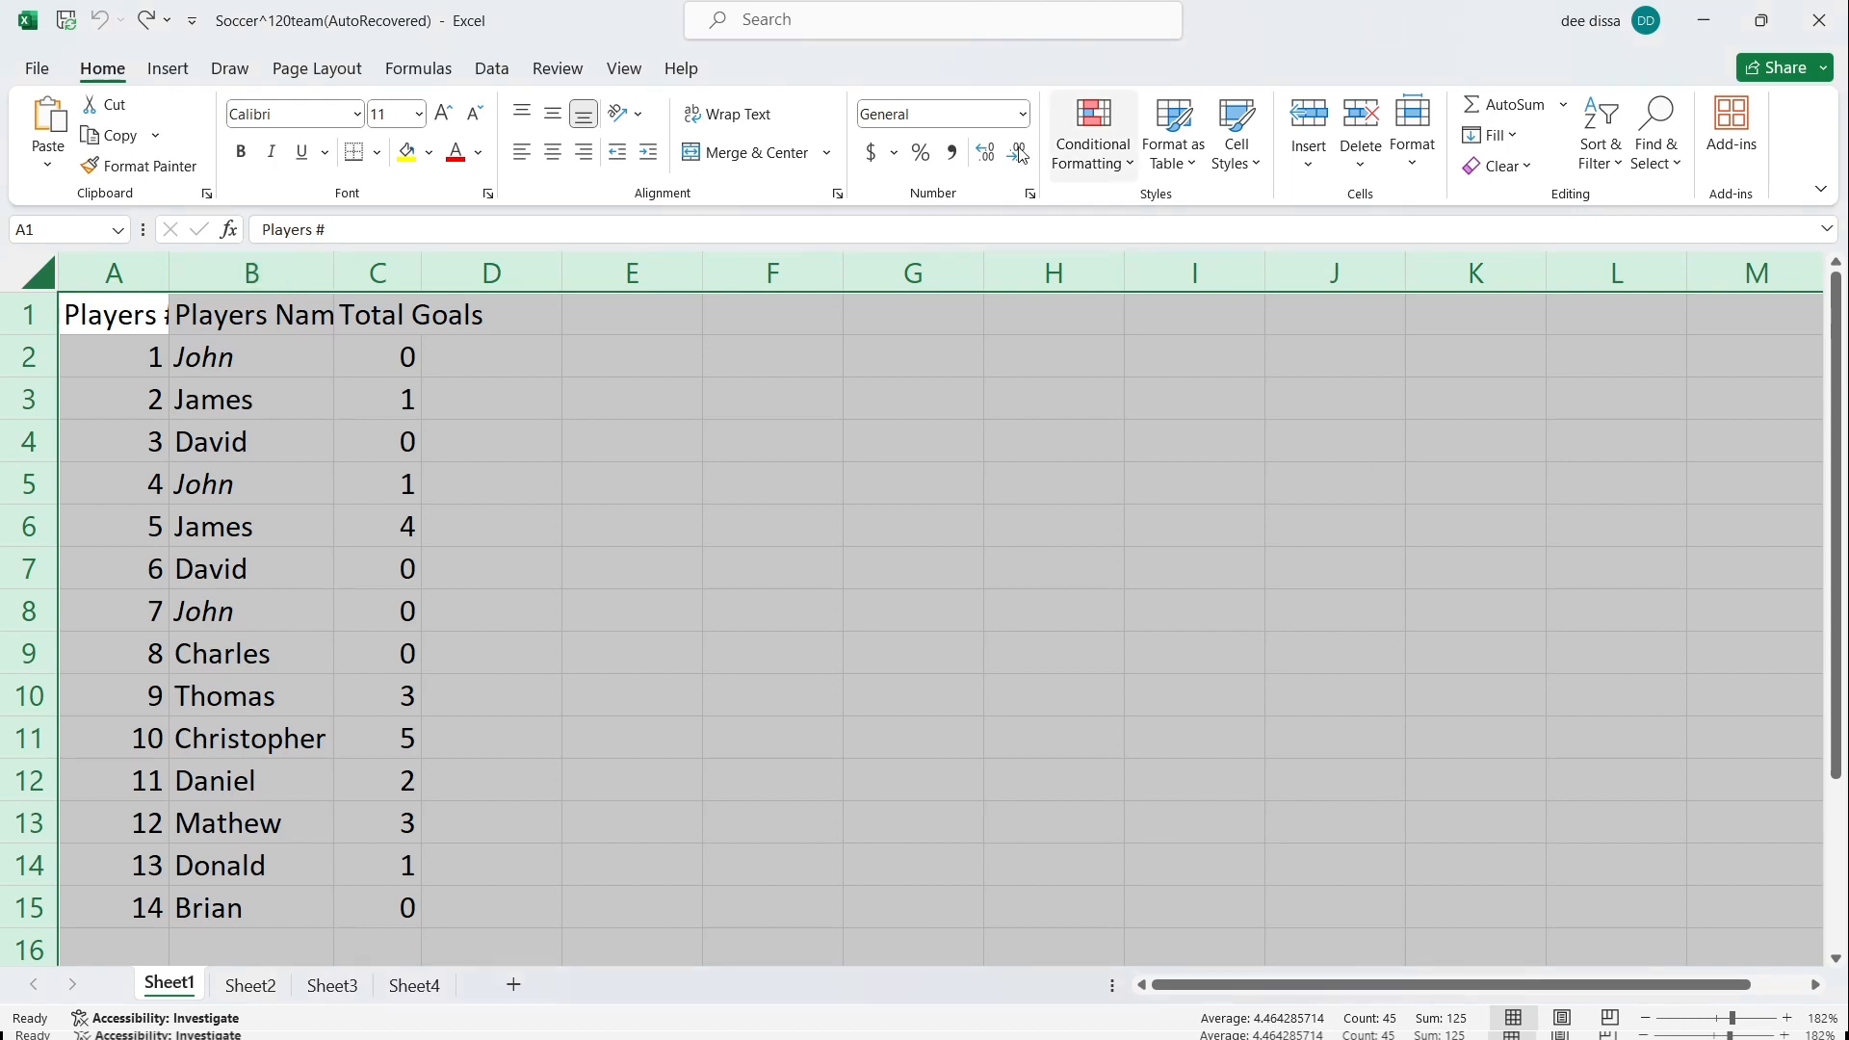
{"action": "double_click", "coordinate": [166, 269]}
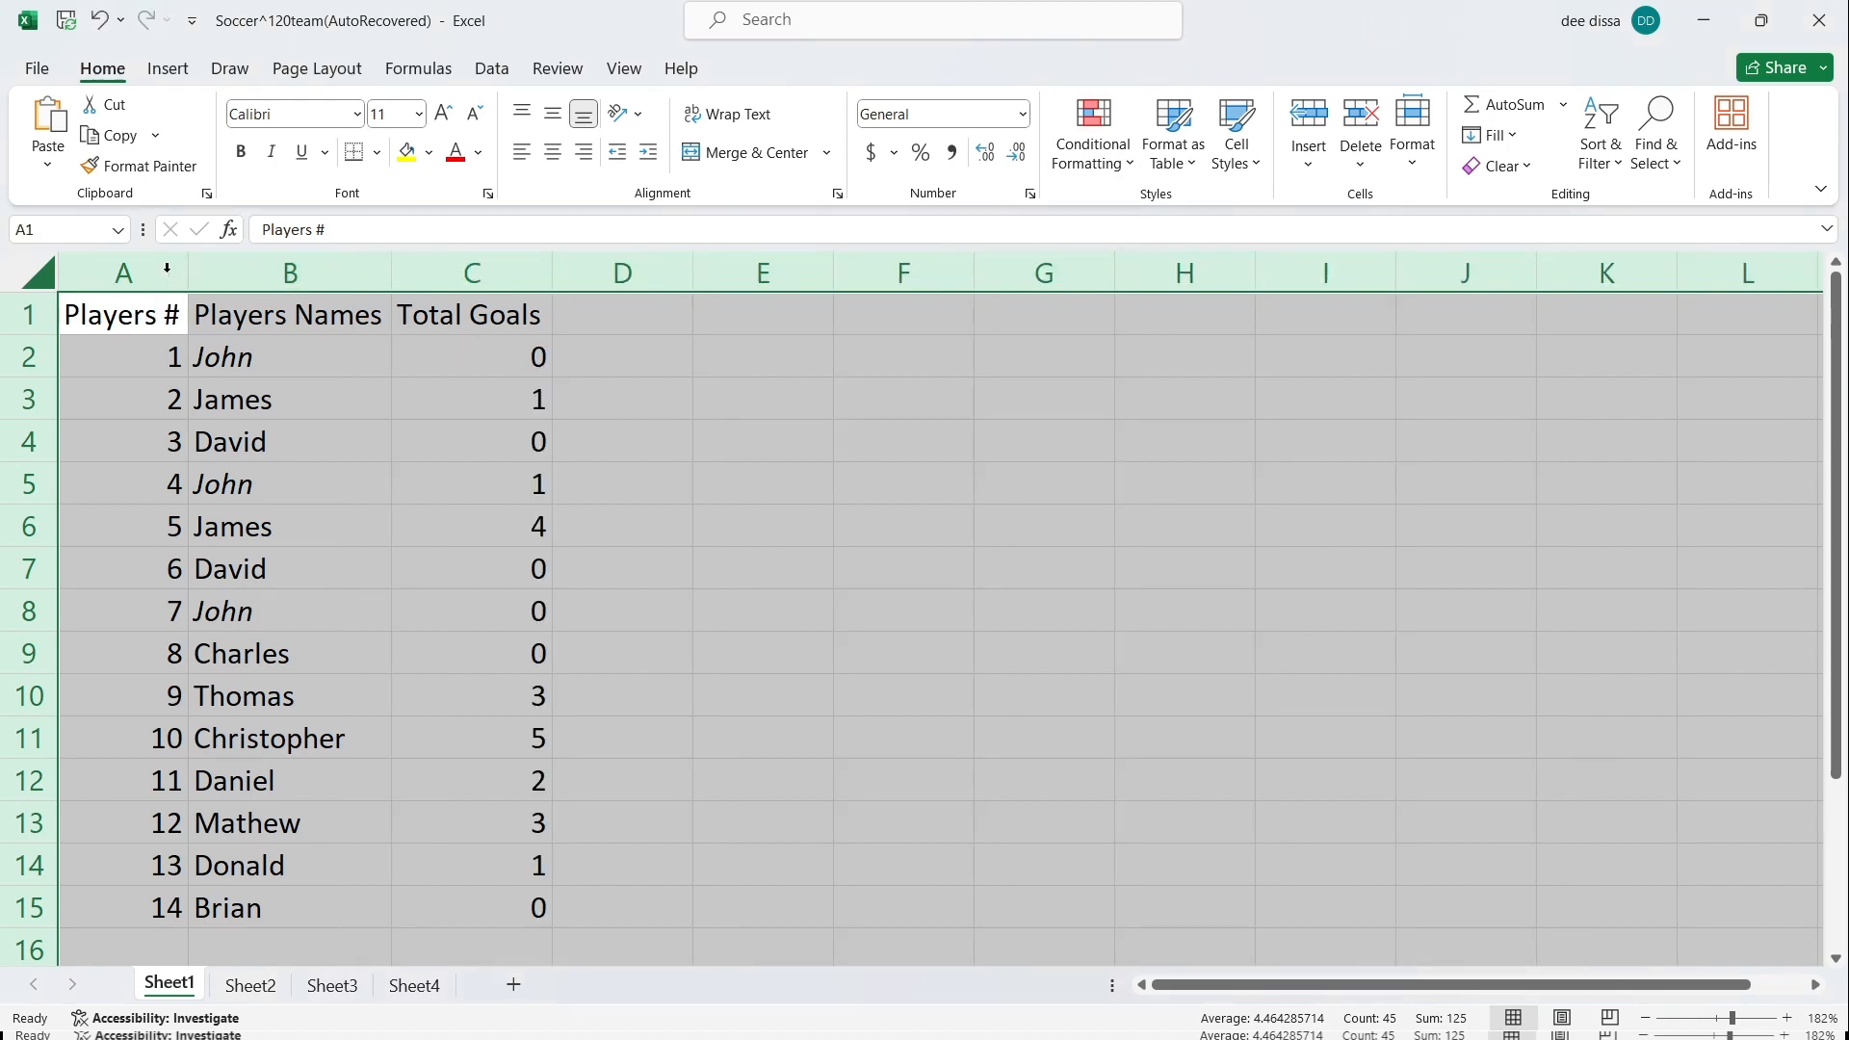
{"action": "left_click", "coordinate": [1185, 694]}
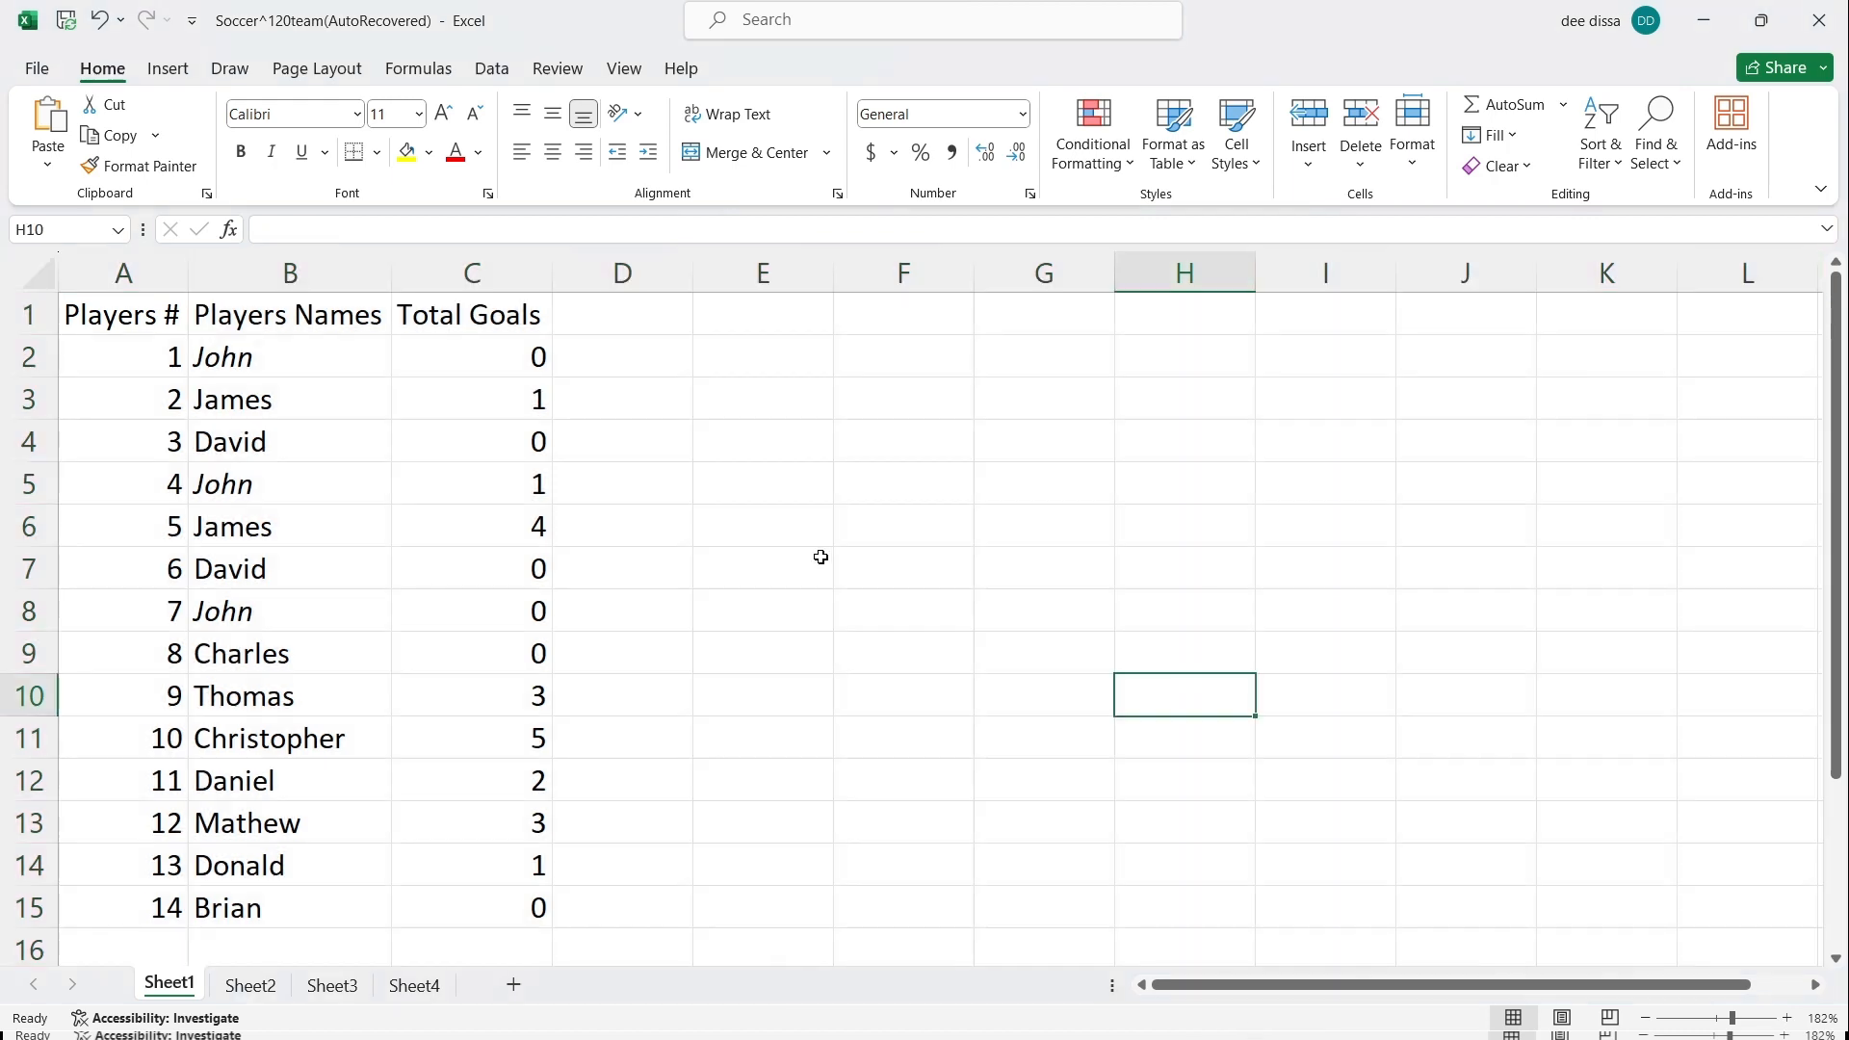